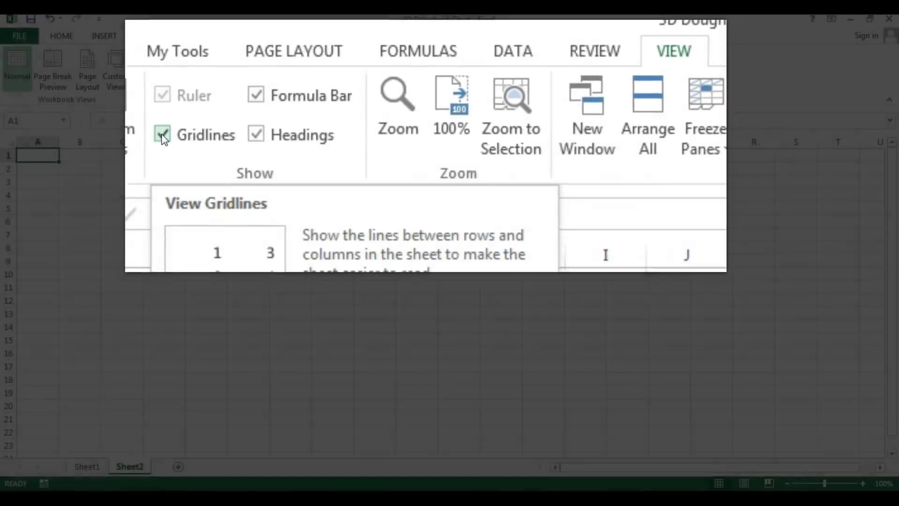
# - Hide the gridlines on Sheet2
pyautogui.click(145, 81)
pyautogui.click(136, 169)
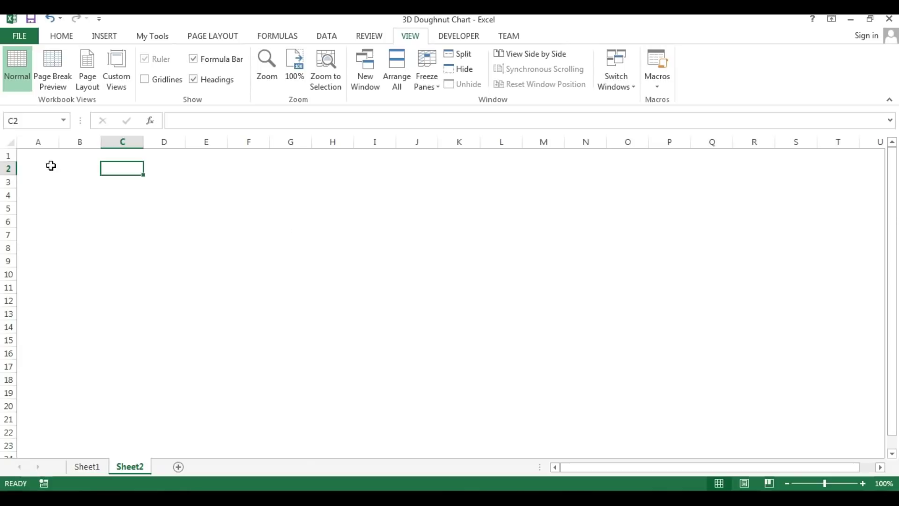
# - Enter the label SL in cell C1 and 85% in cell D1
pyautogui.click(124, 153)
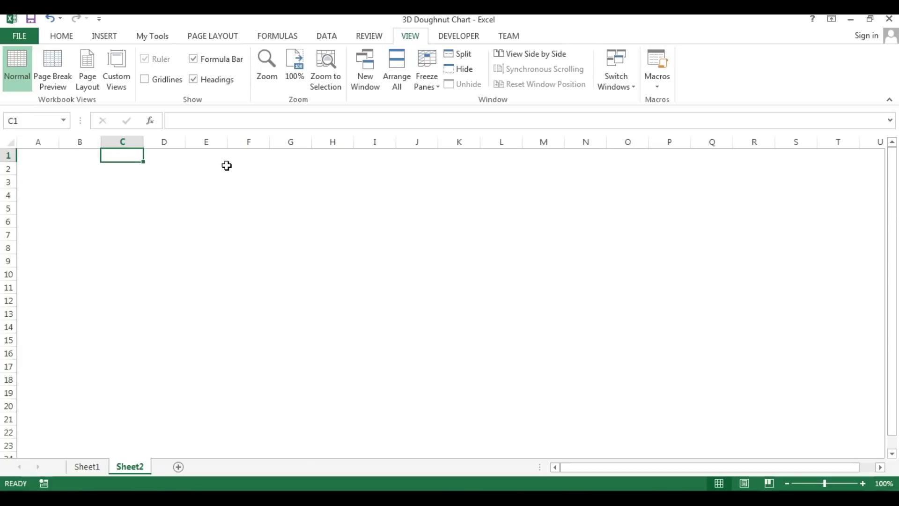
pyautogui.write('SL')
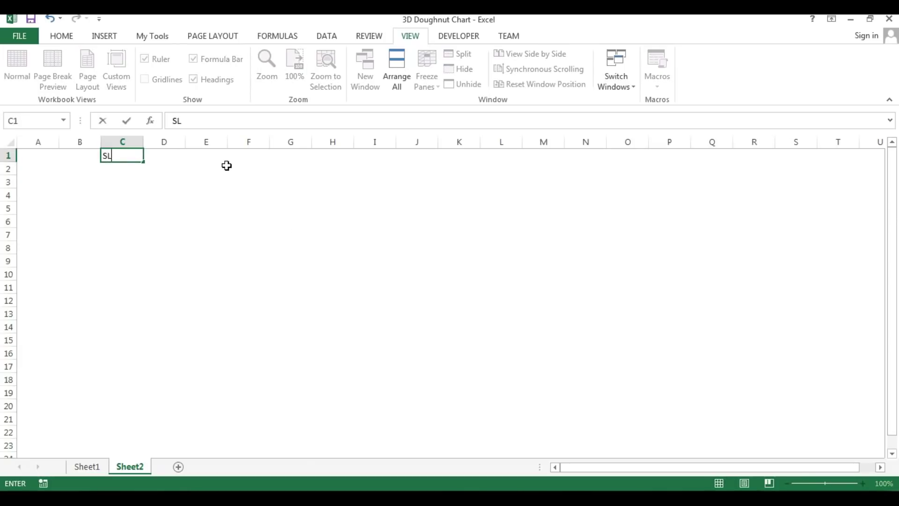
pyautogui.press('Tab')
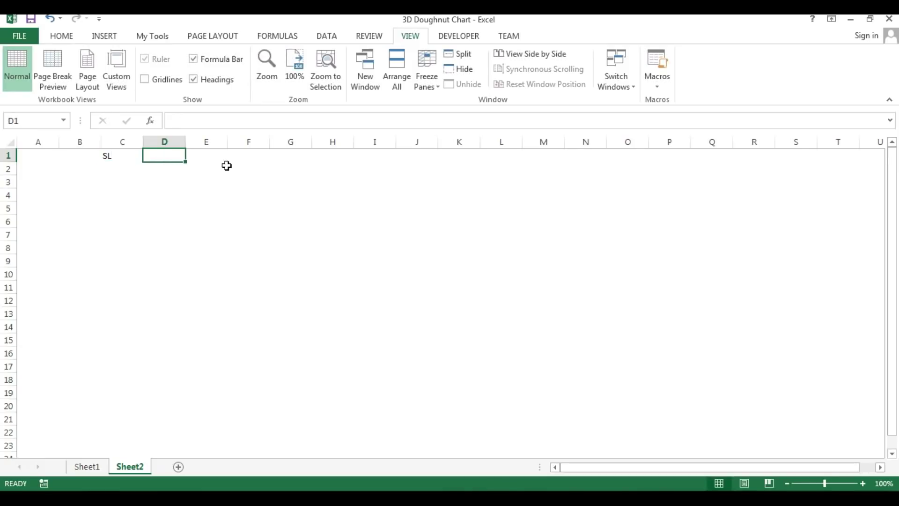
pyautogui.write('85')
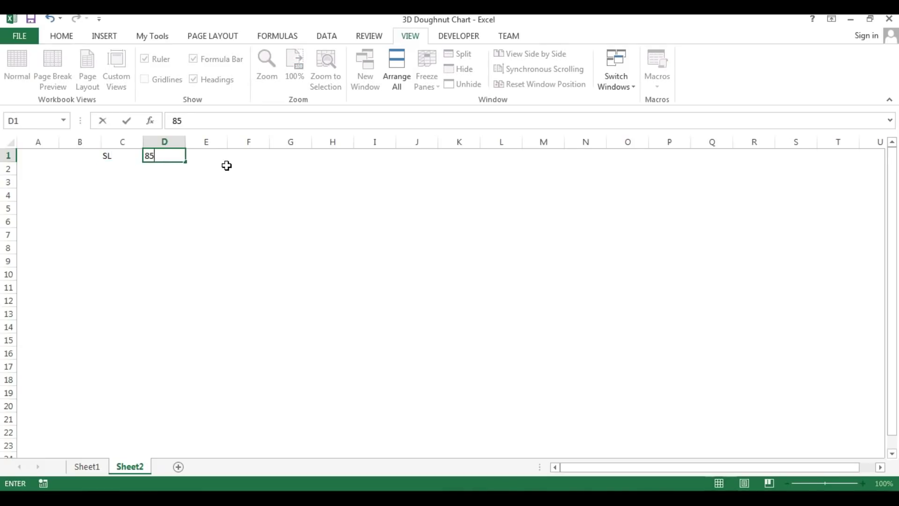
pyautogui.write('%')
pyautogui.press('Return')
# - Center the contents of cells C1 and D1 horizontally
pyautogui.press('Up')
pyautogui.press('Left')
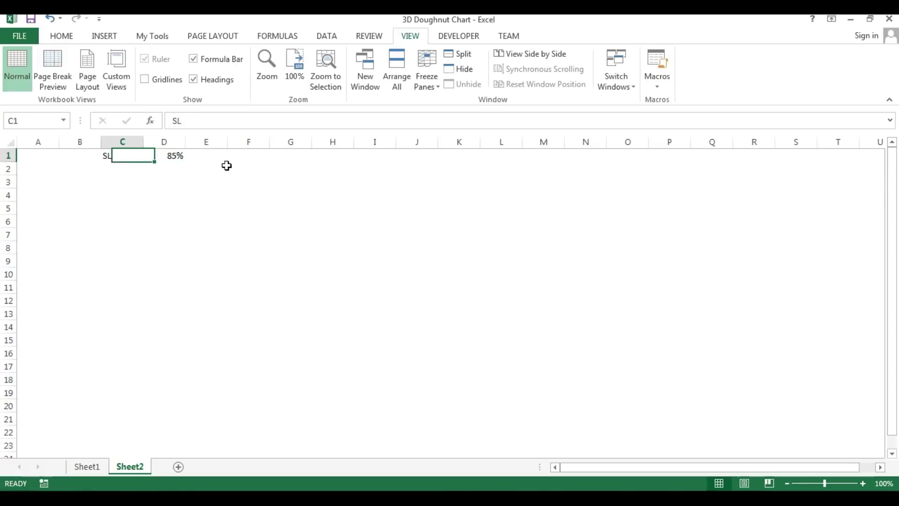
pyautogui.hotkey('shift', 'Right')
pyautogui.click(62, 36)
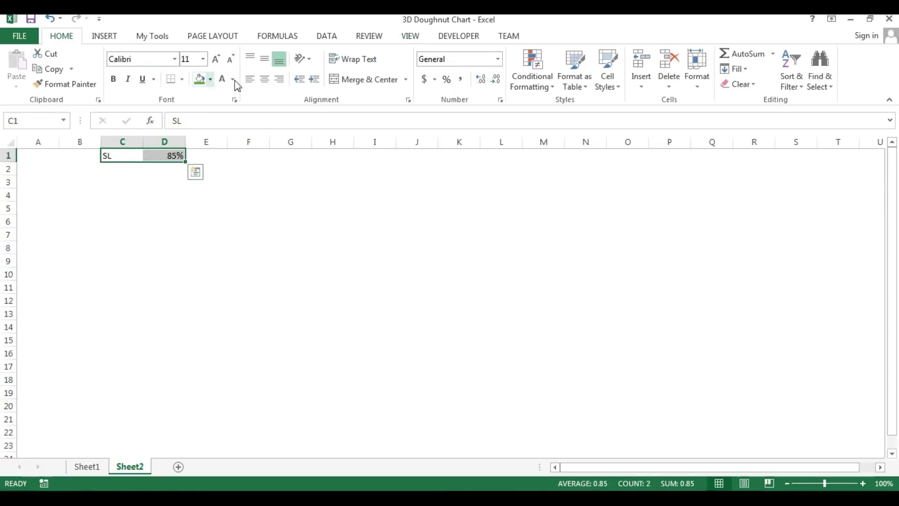
pyautogui.click(265, 79)
pyautogui.click(248, 195)
# - Enter the formula =100%-D1 in cell E1 to calculate the remaining percentage
pyautogui.click(201, 153)
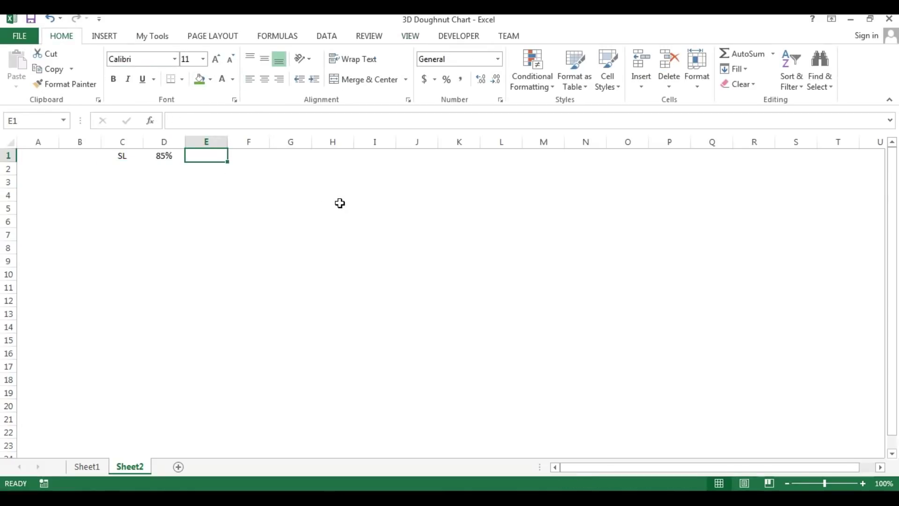
pyautogui.write('=100')
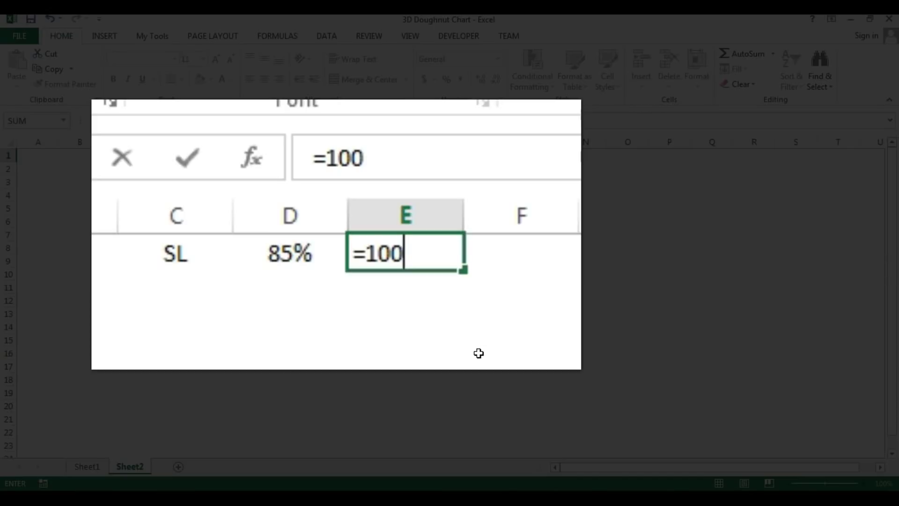
pyautogui.write('%')
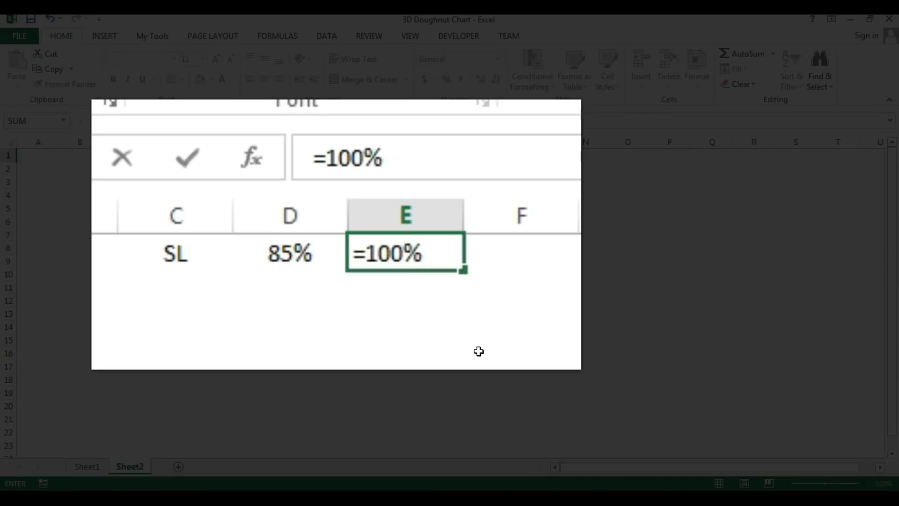
pyautogui.write('-')
pyautogui.click(291, 252)
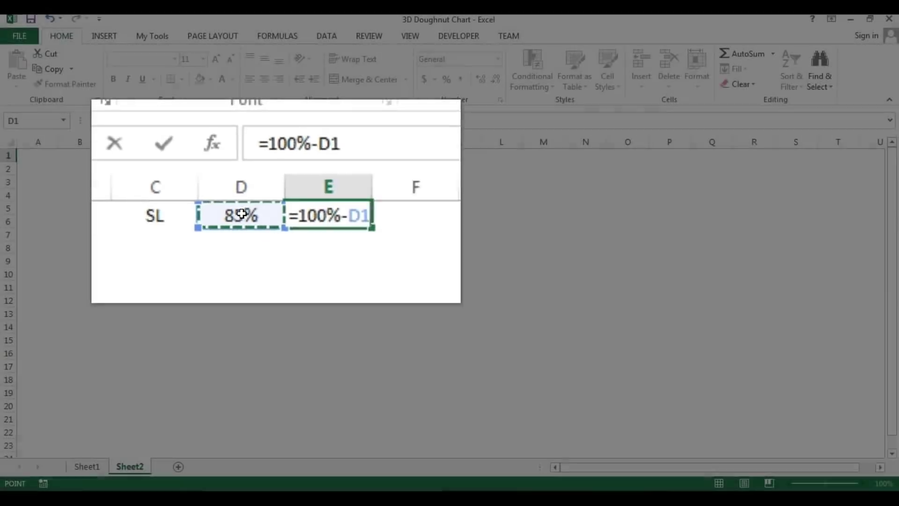
pyautogui.press('Return')
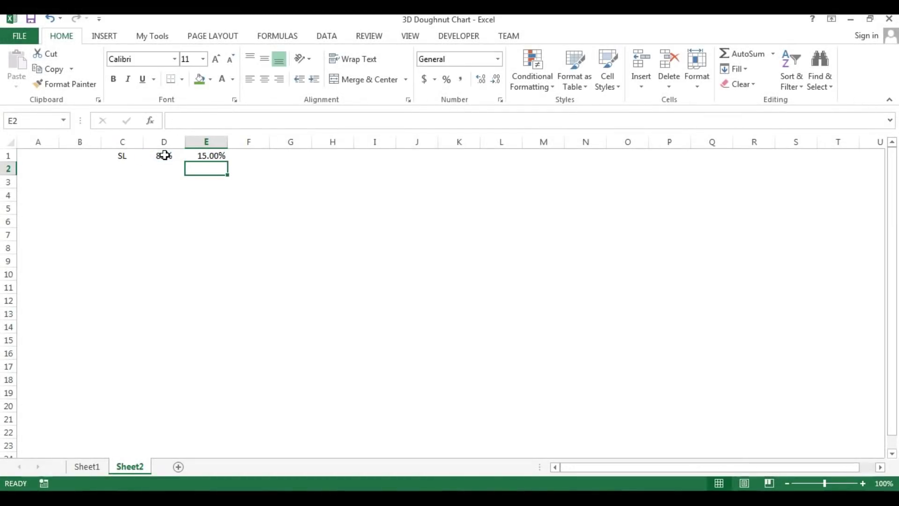
# - Reduce the percentage in cell E1 to zero decimal places
pyautogui.click(206, 156)
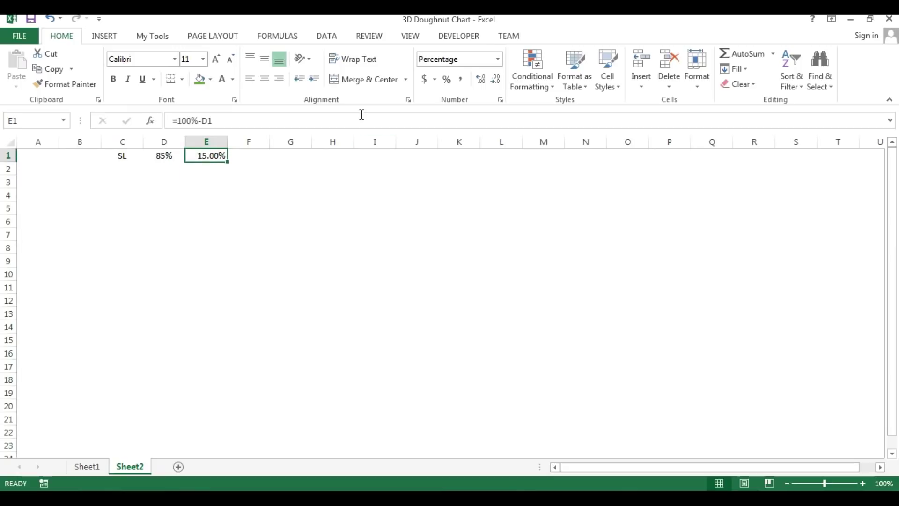
pyautogui.click(496, 80)
pyautogui.click(497, 79)
pyautogui.press('Down')
pyautogui.click(194, 248)
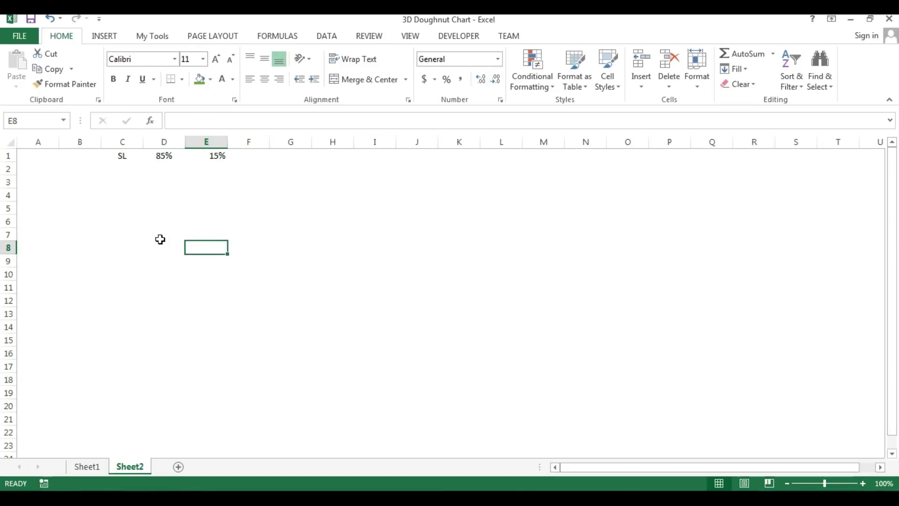
# - Review the finished doughnut charts on Sheet1, and check which pie and doughnut chart types are available for Sheet2
pyautogui.click(88, 466)
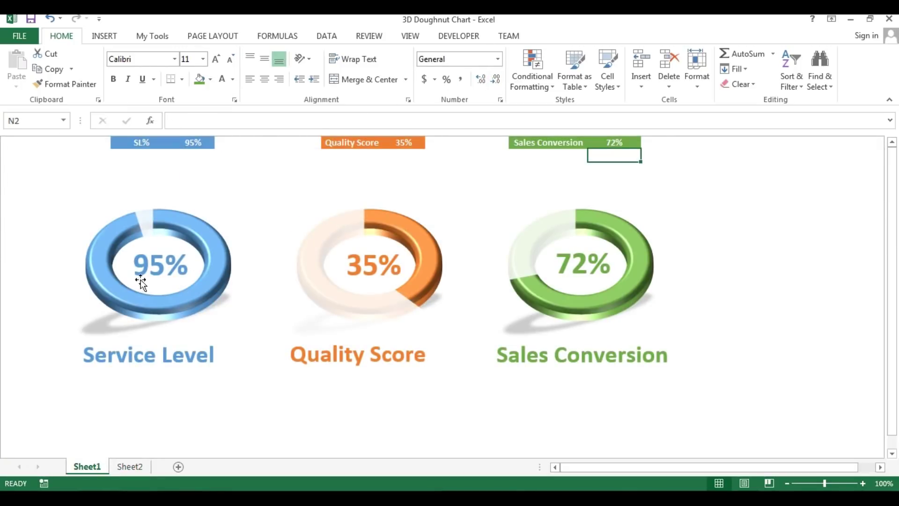
pyautogui.click(130, 467)
pyautogui.click(248, 247)
pyautogui.click(170, 245)
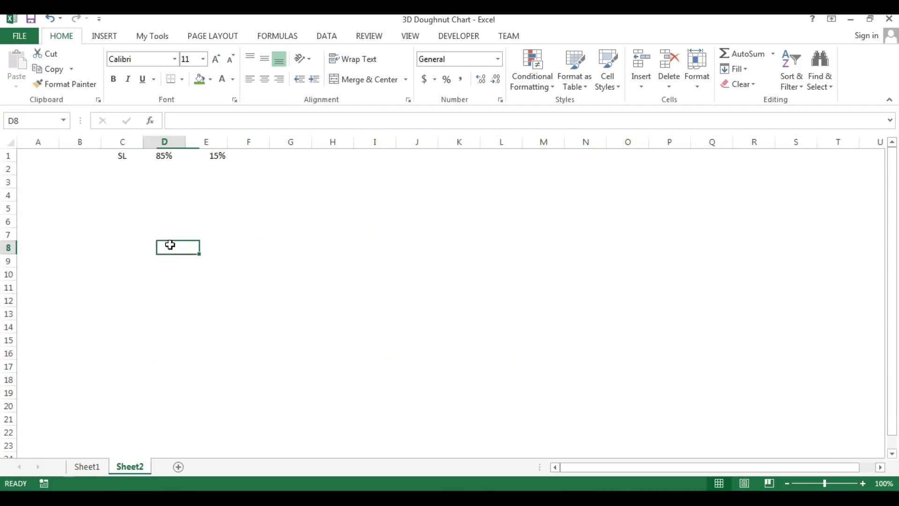
pyautogui.click(106, 36)
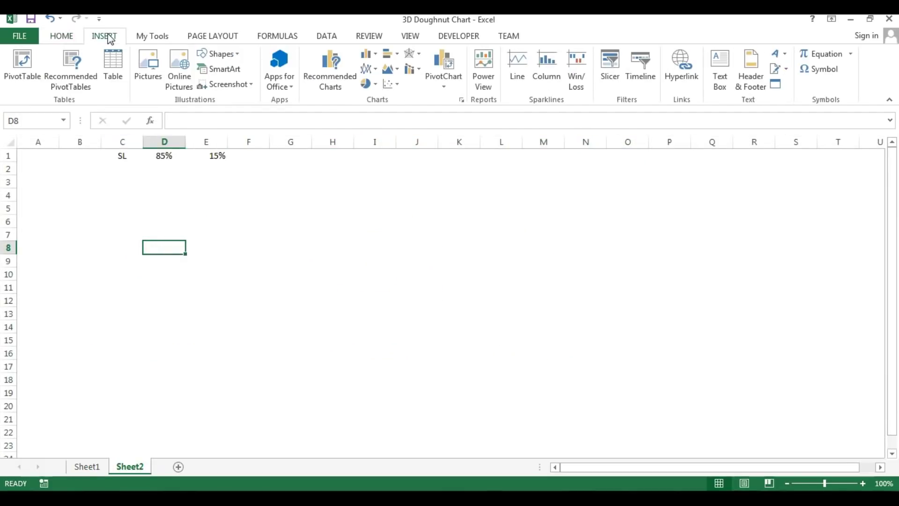
pyautogui.click(374, 86)
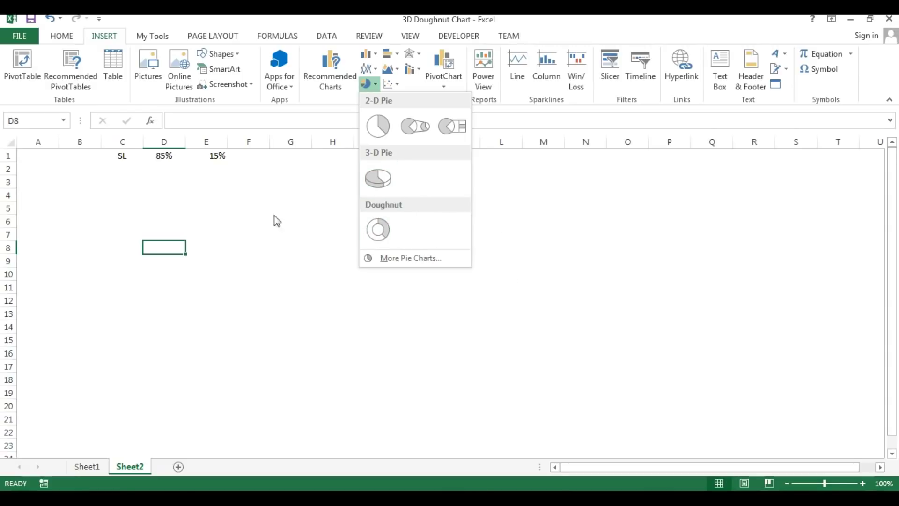
pyautogui.click(239, 279)
# - Draw a circular donut shape about 2.23" wide and high on Sheet2, below the data row
pyautogui.click(236, 53)
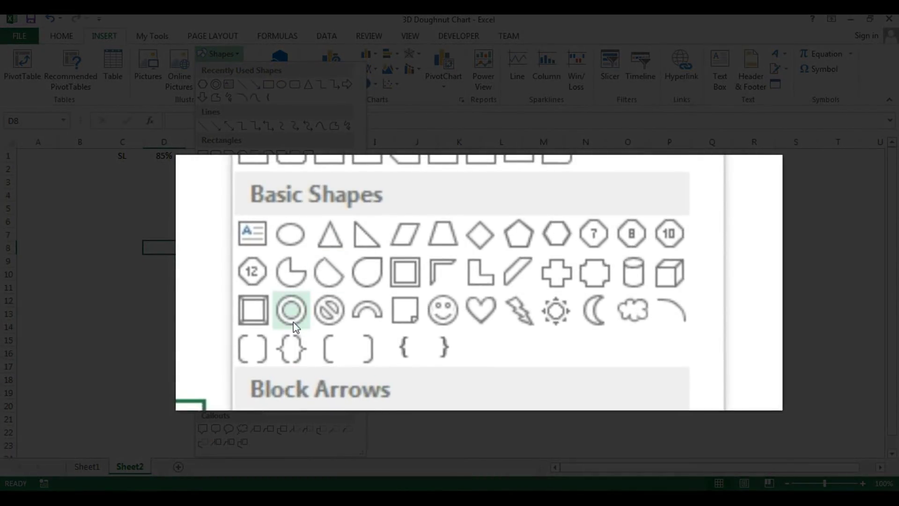
pyautogui.click(216, 208)
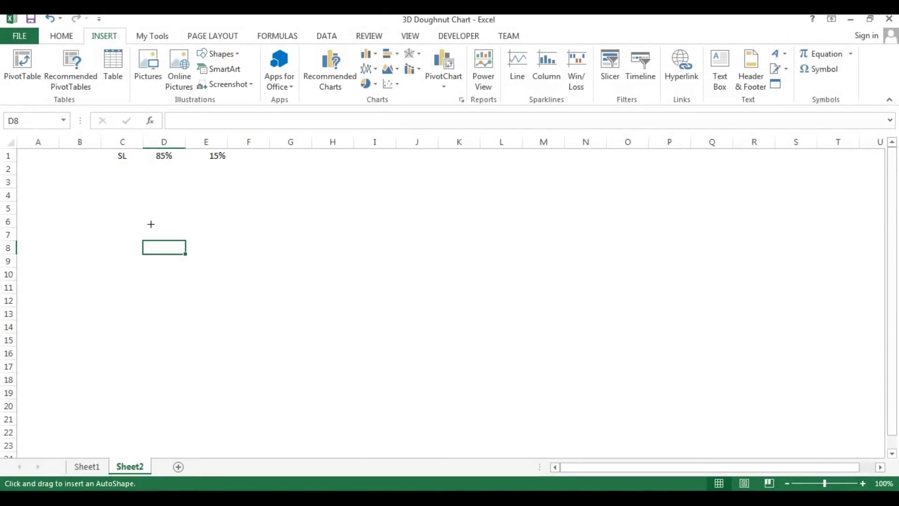
pyautogui.moveTo(153, 232)
pyautogui.mouseDown()
pyautogui.moveTo(188, 277)
pyautogui.moveTo(290, 356)
pyautogui.mouseUp()
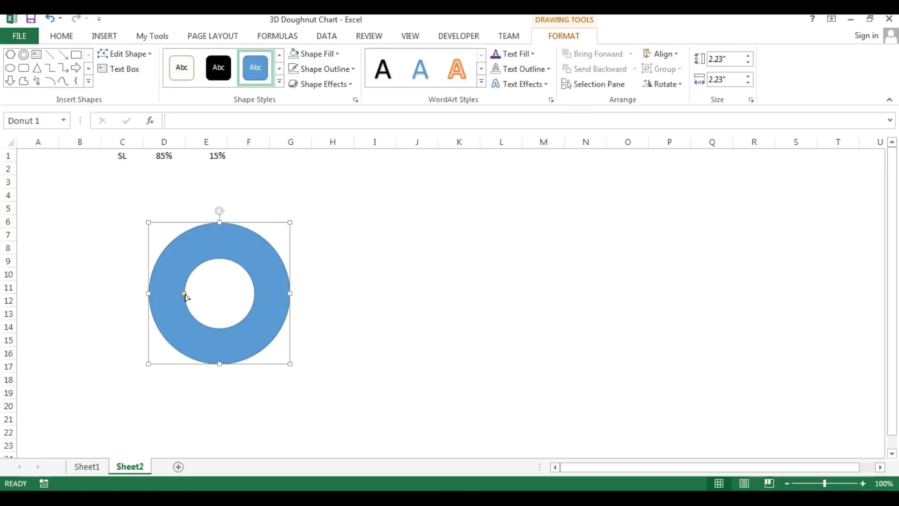
# - Make the donut's ring thinner by enlarging its hole, and move the shape up and left to start around cell C5
pyautogui.moveTo(185, 293); pyautogui.dragTo(174, 297)
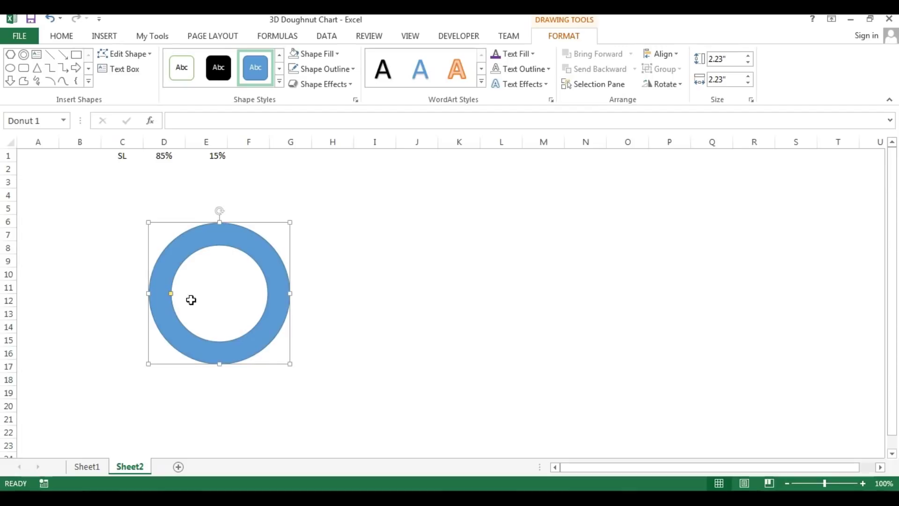
pyautogui.moveTo(267, 263); pyautogui.dragTo(232, 244)
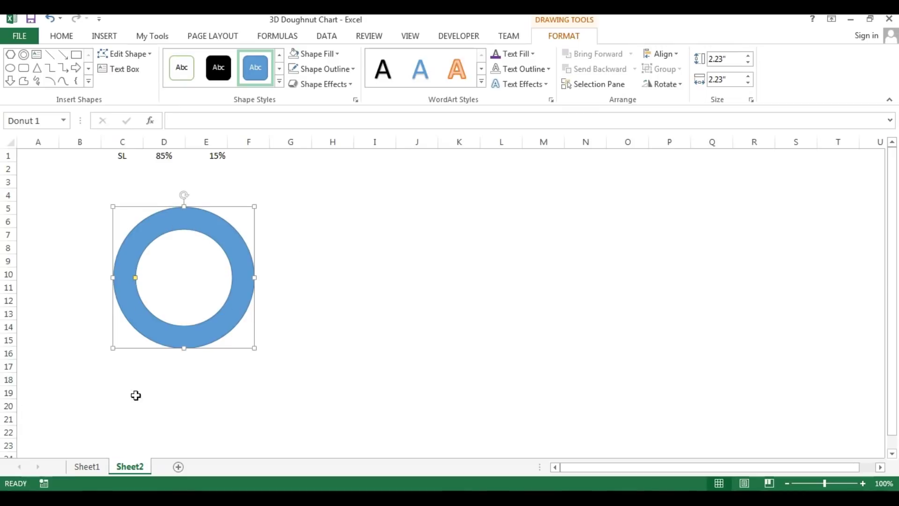
# - Apply the Isometric Top Up parallel preset as the 3-D rotation of the donut shape
pyautogui.click(94, 466)
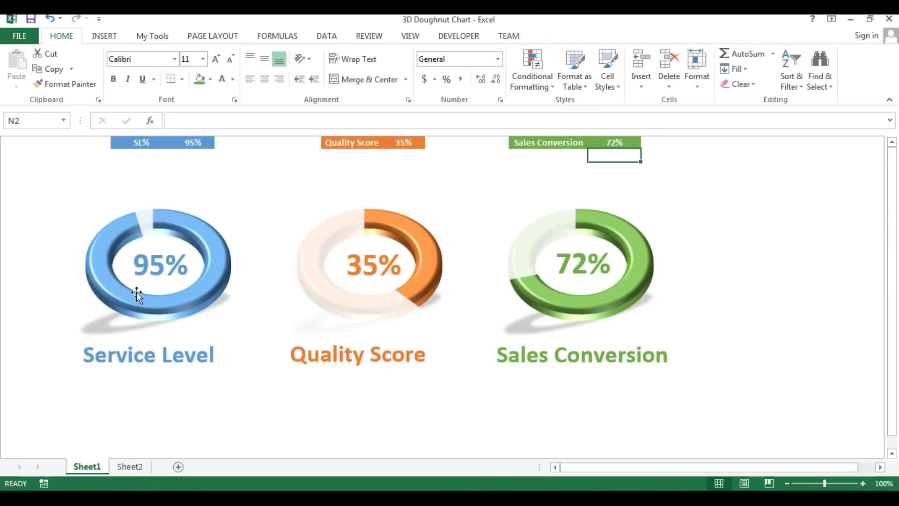
pyautogui.click(133, 466)
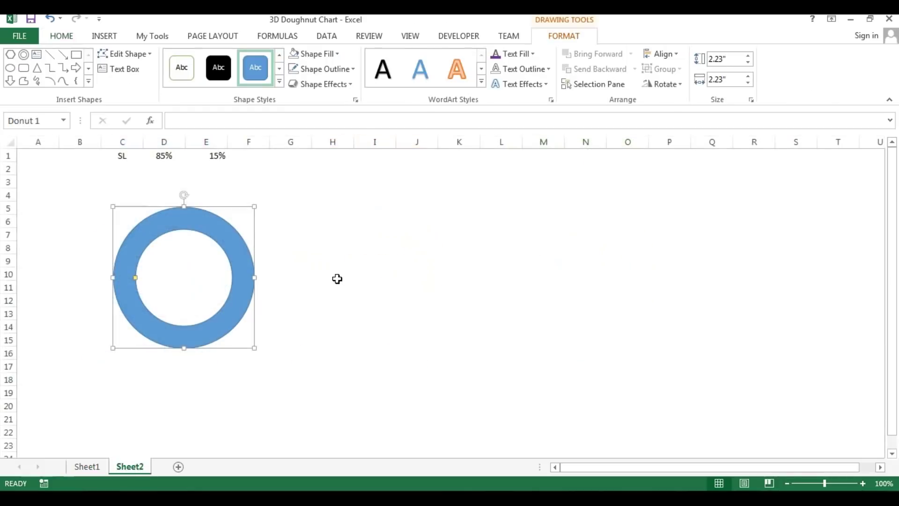
pyautogui.rightClick(218, 234)
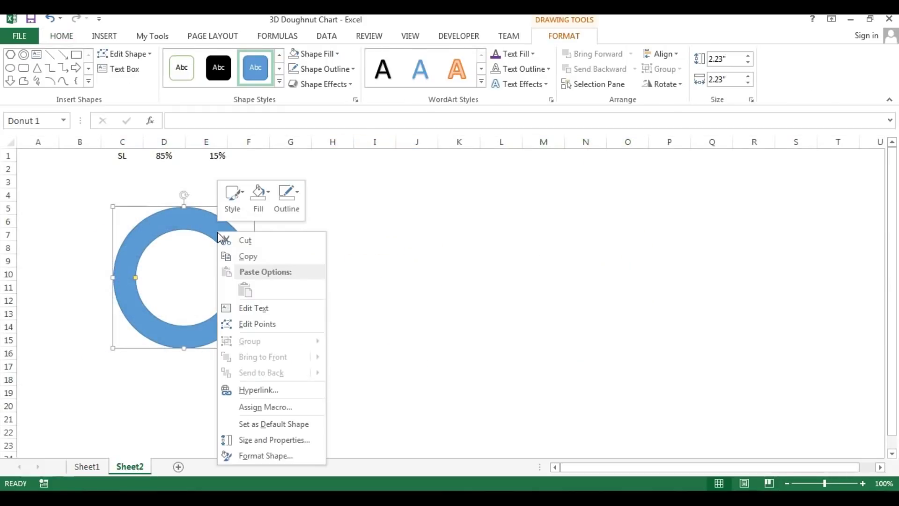
pyautogui.click(285, 462)
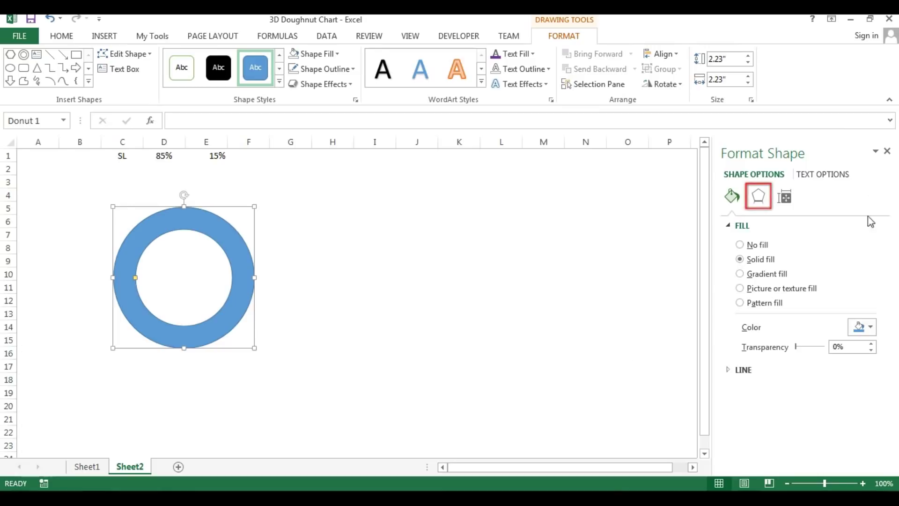
pyautogui.click(758, 199)
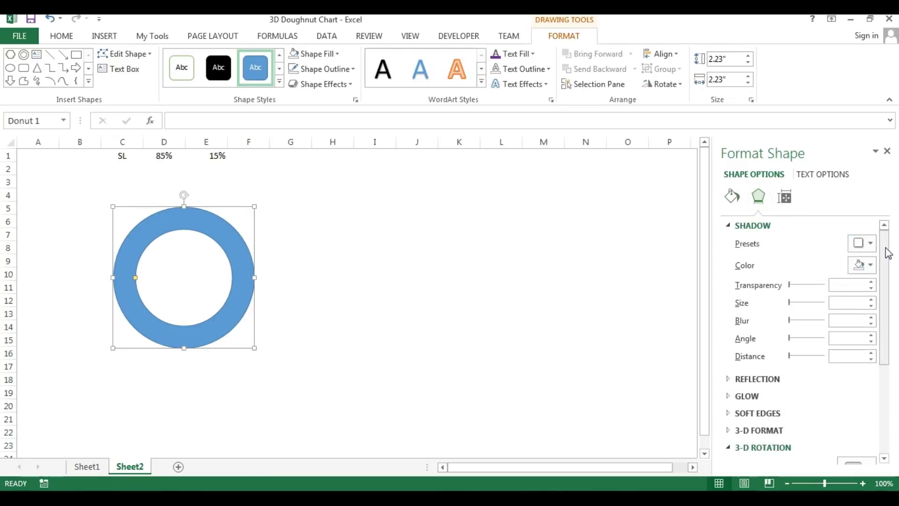
pyautogui.moveTo(888, 253); pyautogui.dragTo(896, 350)
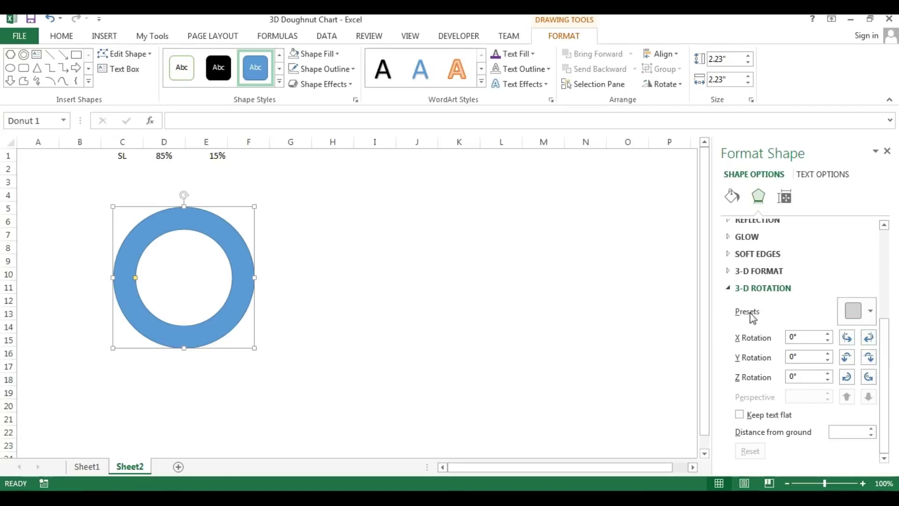
pyautogui.click(870, 317)
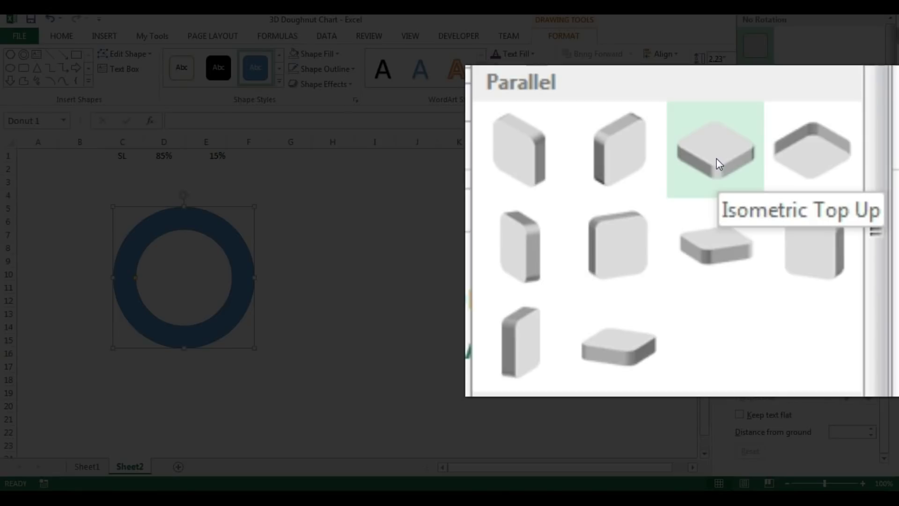
pyautogui.click(716, 158)
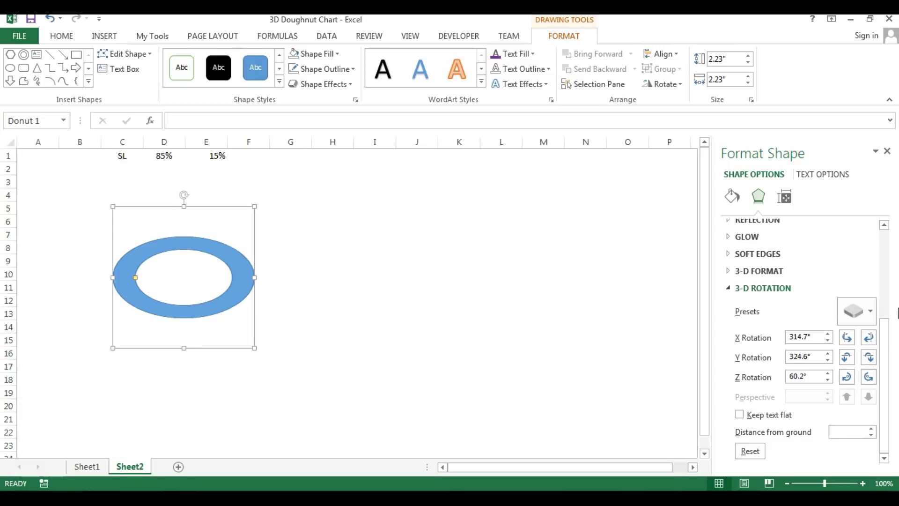
# - Set the donut's 3-D rotation to 340° for X and 320° for Y
pyautogui.scroll(1, 890, 361)
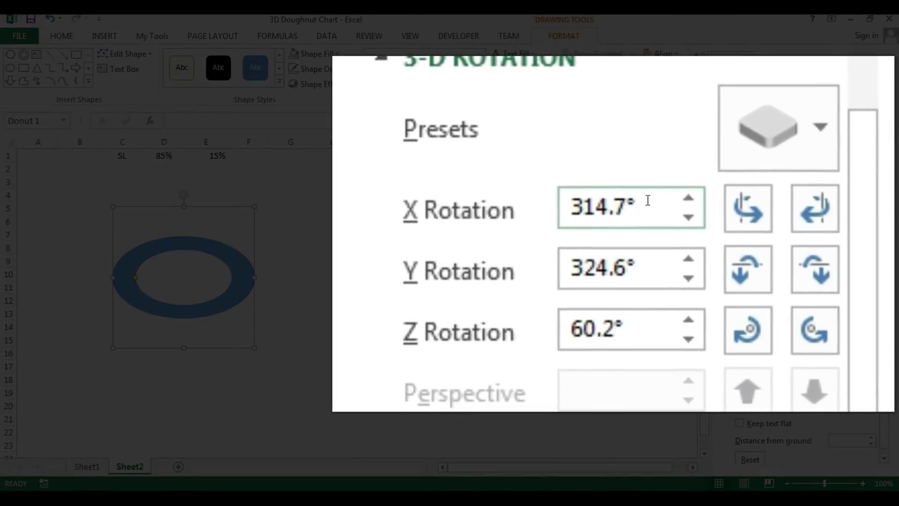
pyautogui.moveTo(646, 203); pyautogui.dragTo(462, 194)
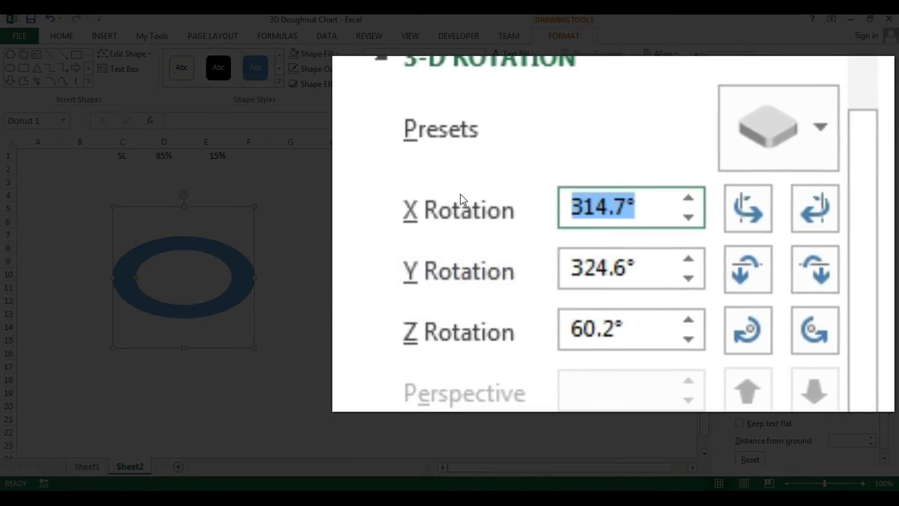
pyautogui.write('340')
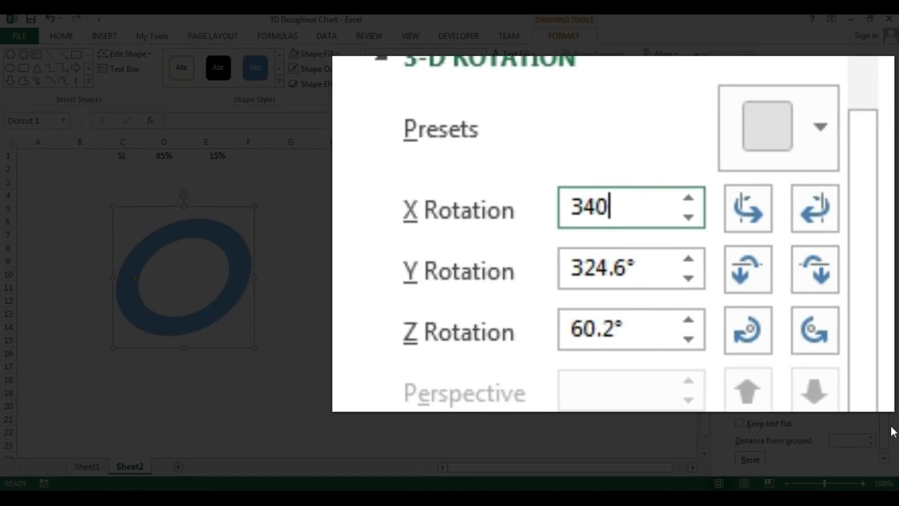
pyautogui.click(694, 283)
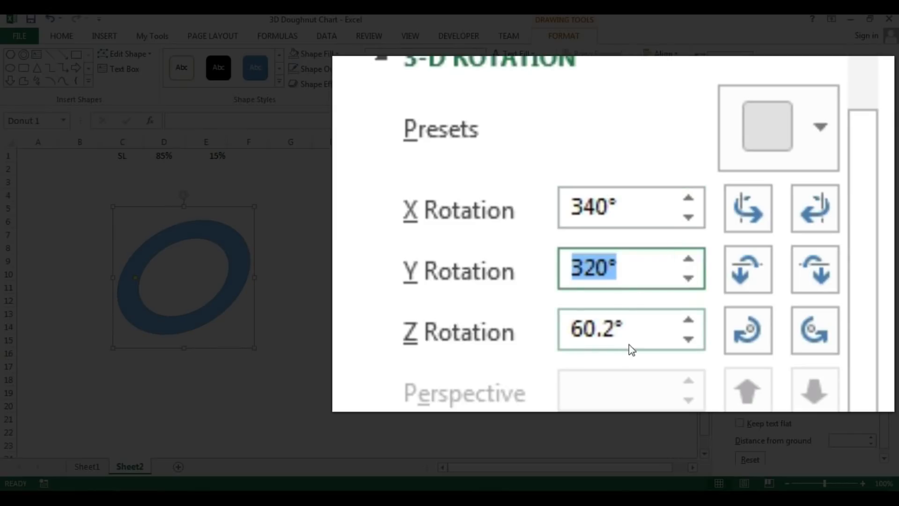
# - Set the donut's 3-D Z rotation to 30°
pyautogui.click(688, 340)
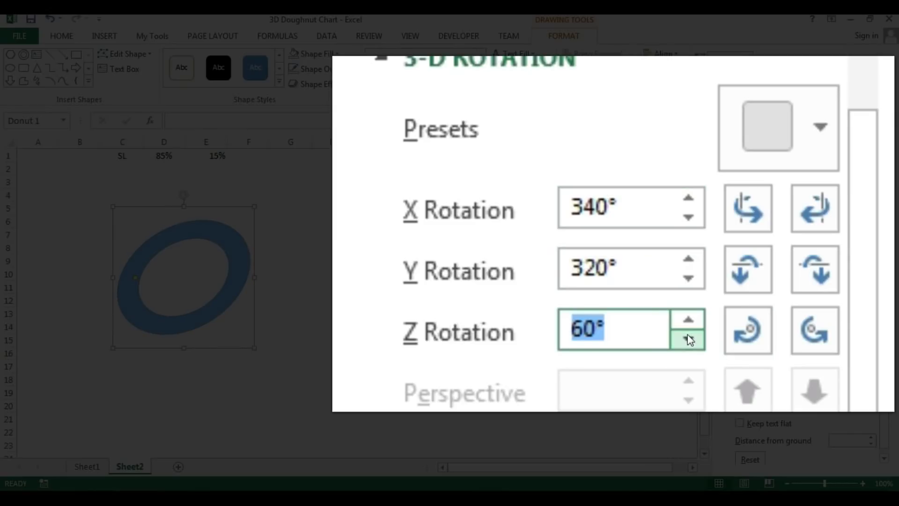
pyautogui.click(688, 338)
pyautogui.click(688, 339)
pyautogui.click(688, 339)
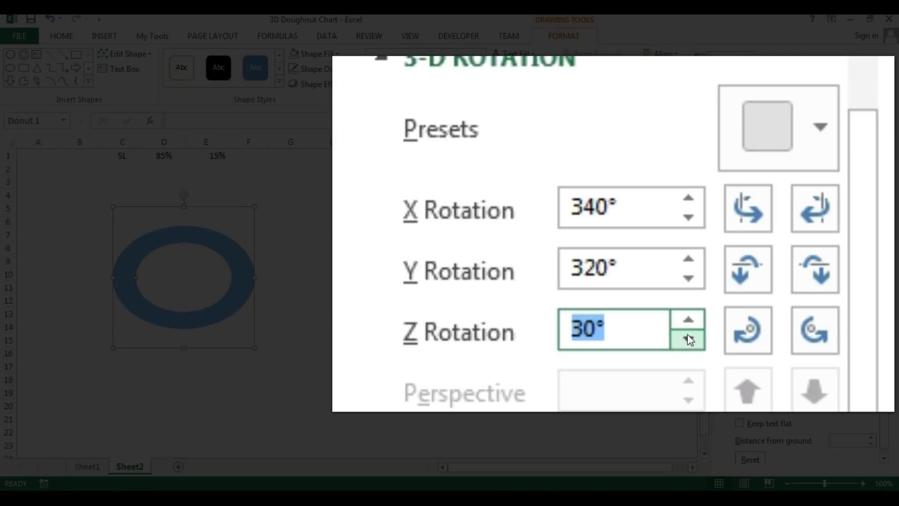
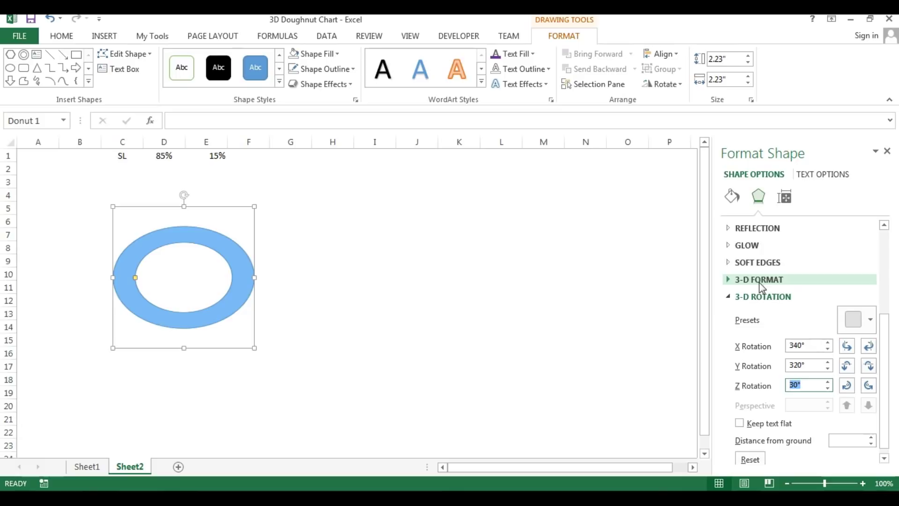
# - Apply a preset top bevel 13 pt wide and 6 pt high to the donut shape
pyautogui.click(730, 281)
pyautogui.moveTo(889, 302); pyautogui.dragTo(889, 311)
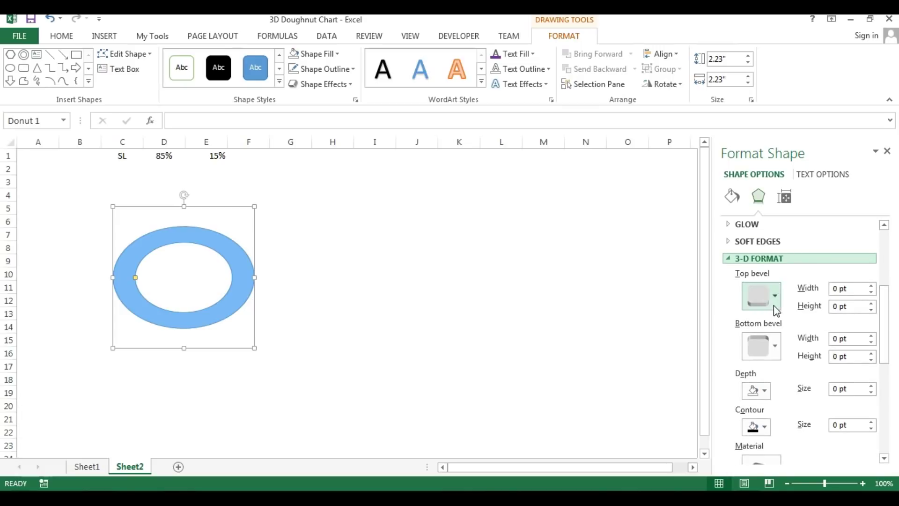
pyautogui.click(776, 298)
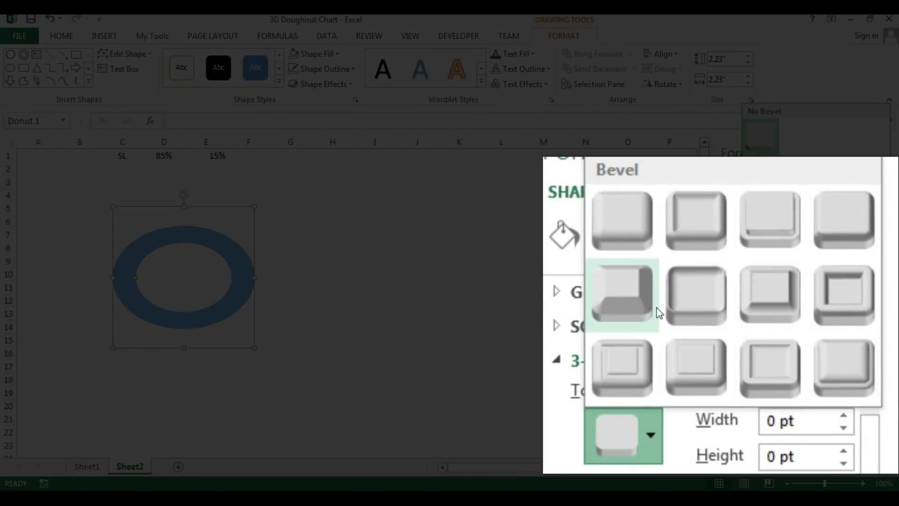
pyautogui.click(836, 192)
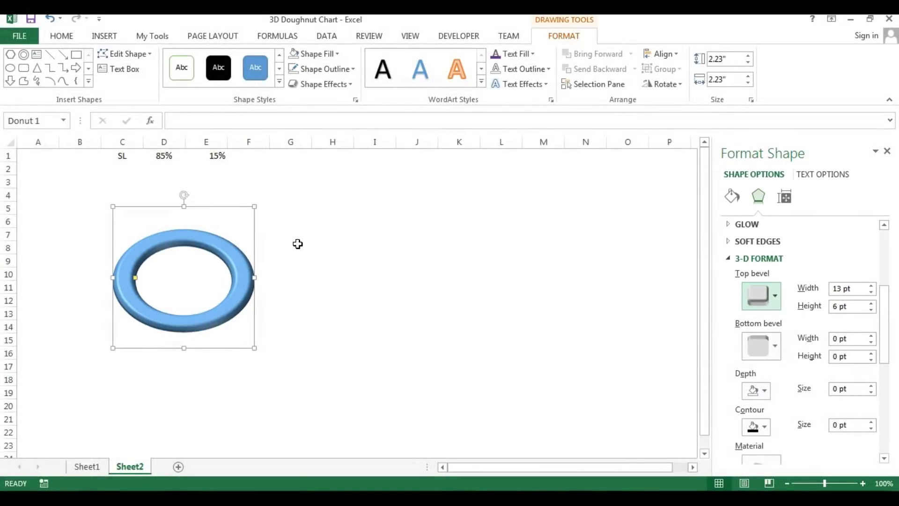
# - Set the donut's 3-D depth size to 6 pt and remove the shape's outline
pyautogui.scroll(-2, 889, 317)
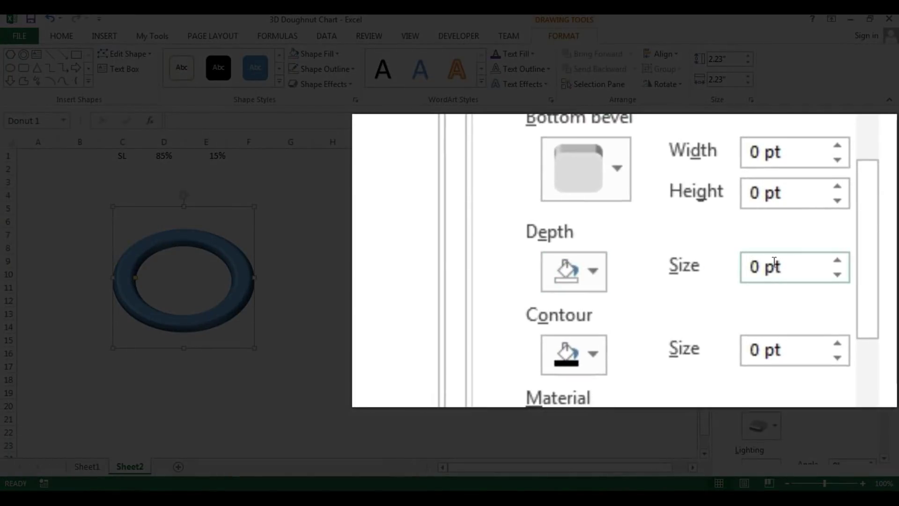
pyautogui.moveTo(781, 266); pyautogui.dragTo(642, 262)
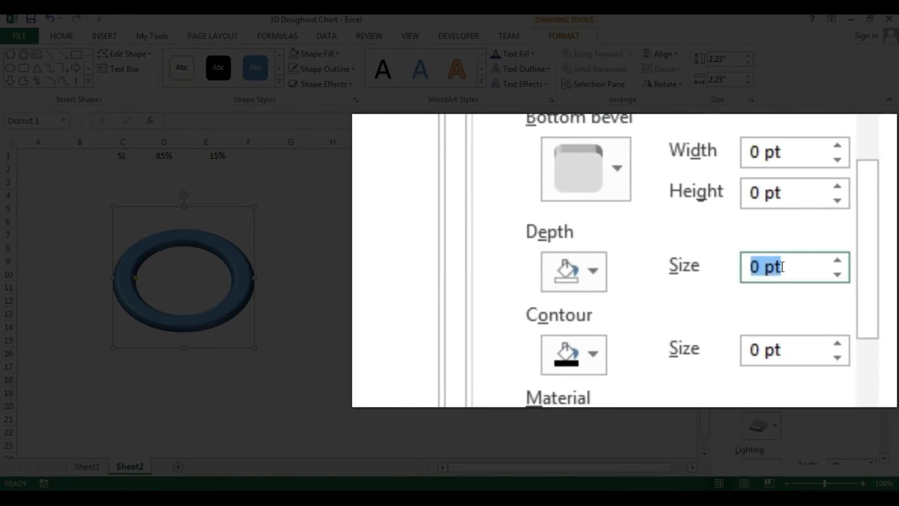
pyautogui.write('6')
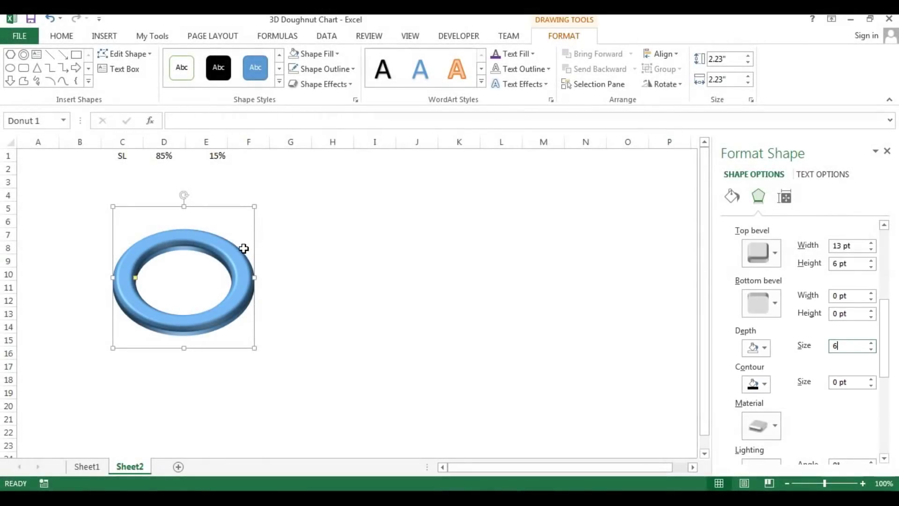
pyautogui.click(329, 70)
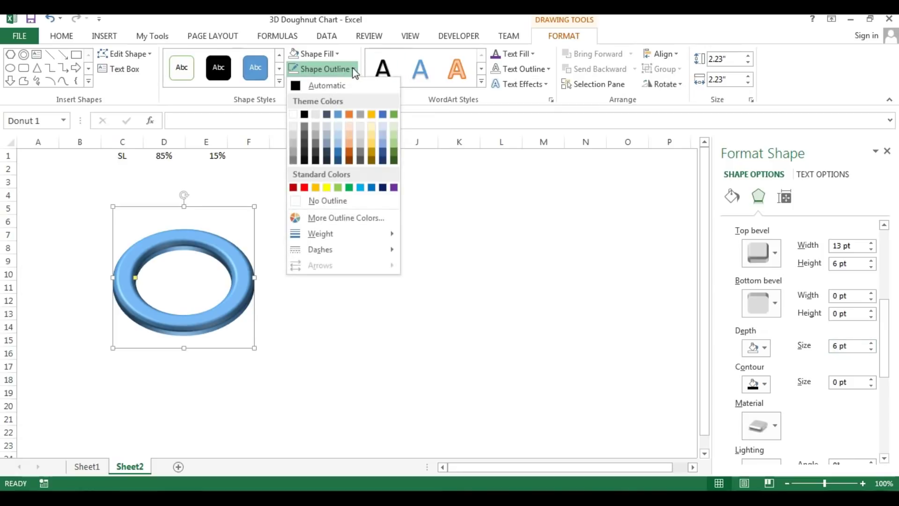
pyautogui.click(311, 202)
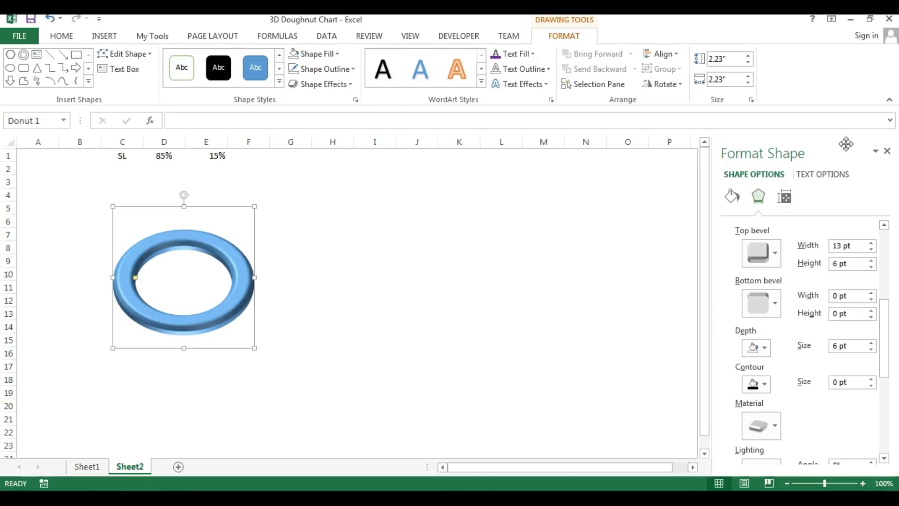
# - Check the finished charts on Sheet1, and apply the Perspective Diagonal Upper Left shadow preset to the donut on Sheet2
pyautogui.moveTo(891, 350); pyautogui.dragTo(891, 305)
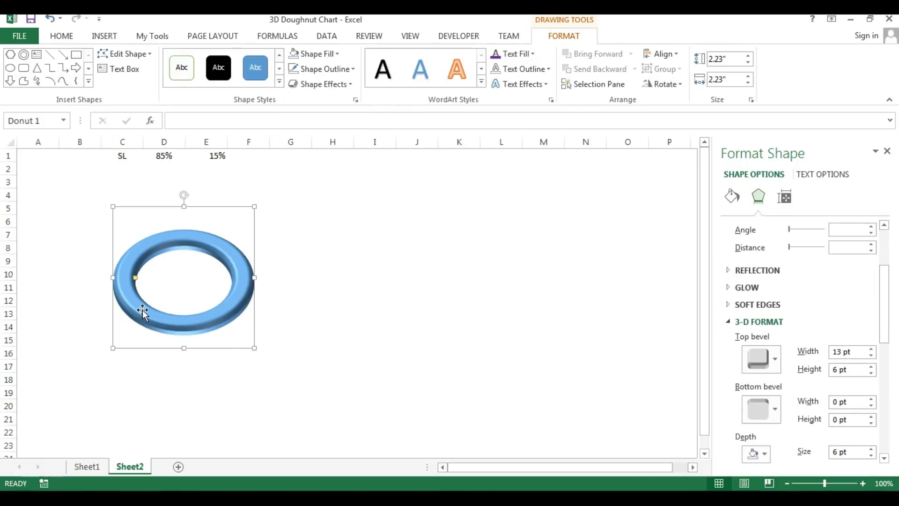
pyautogui.click(87, 466)
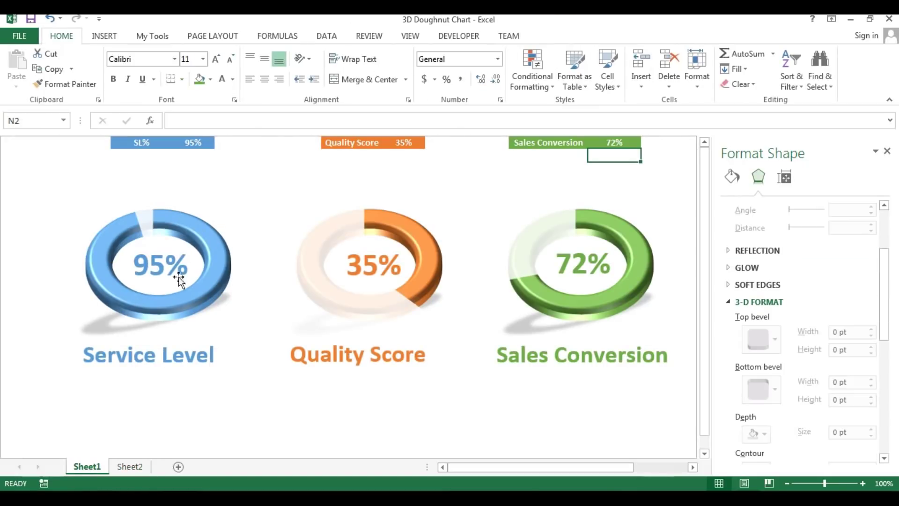
pyautogui.click(134, 461)
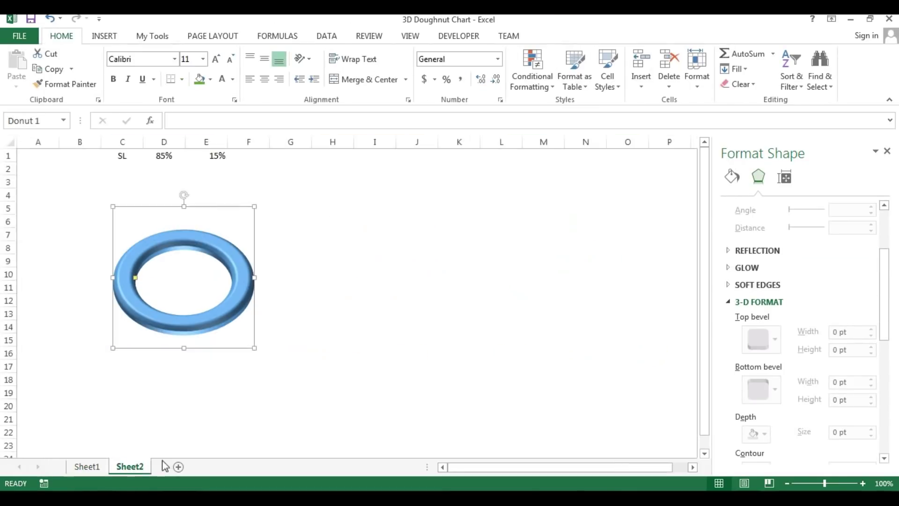
pyautogui.moveTo(889, 311); pyautogui.dragTo(894, 251)
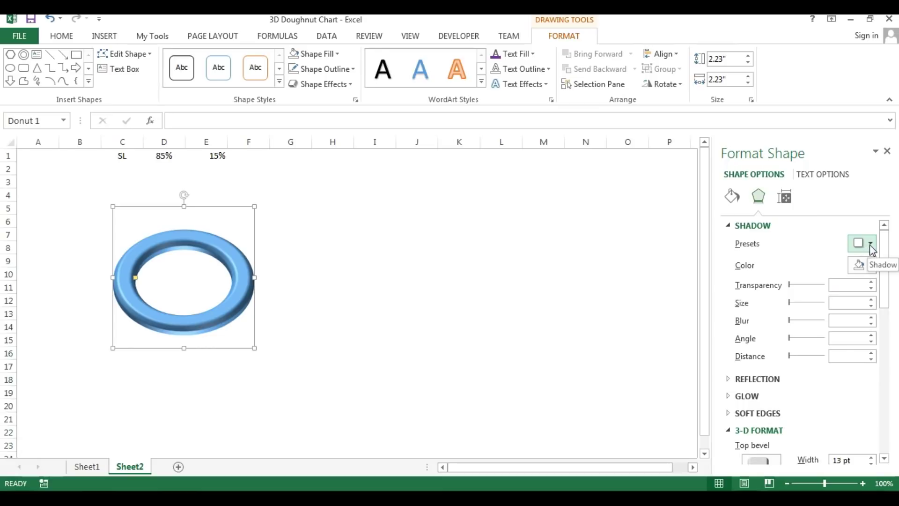
pyautogui.click(849, 243)
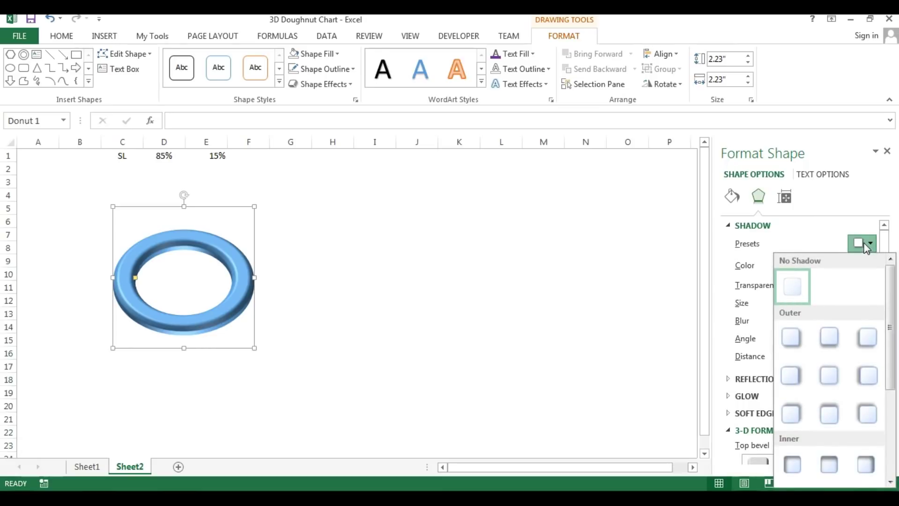
pyautogui.moveTo(895, 295); pyautogui.dragTo(896, 407)
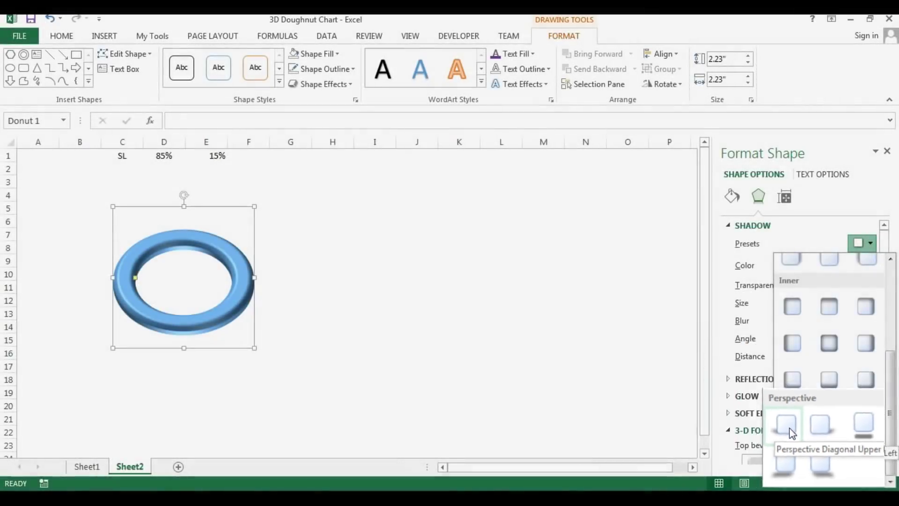
pyautogui.click(790, 427)
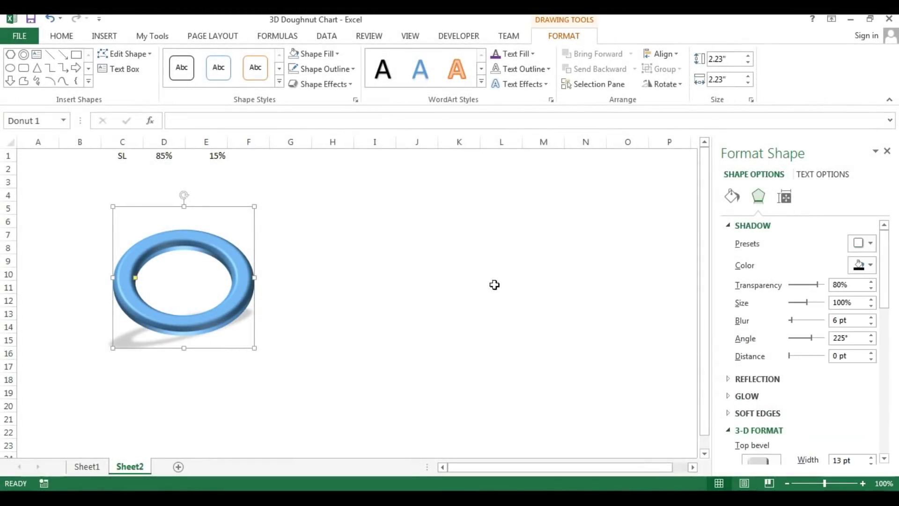
pyautogui.click(448, 320)
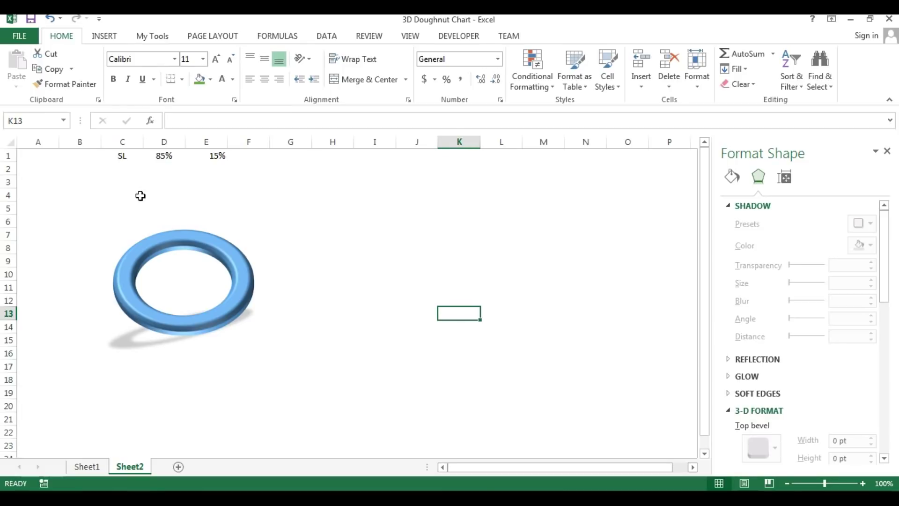
# - Center the percentages in D1:E1 and insert a 2-D pie chart from them, placed beside the donut from about column G
pyautogui.moveTo(165, 155); pyautogui.dragTo(226, 155)
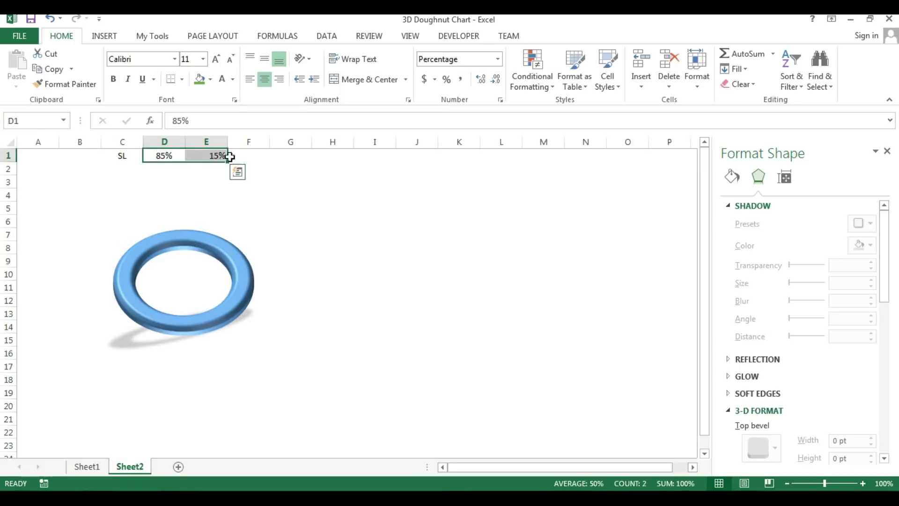
pyautogui.click(265, 80)
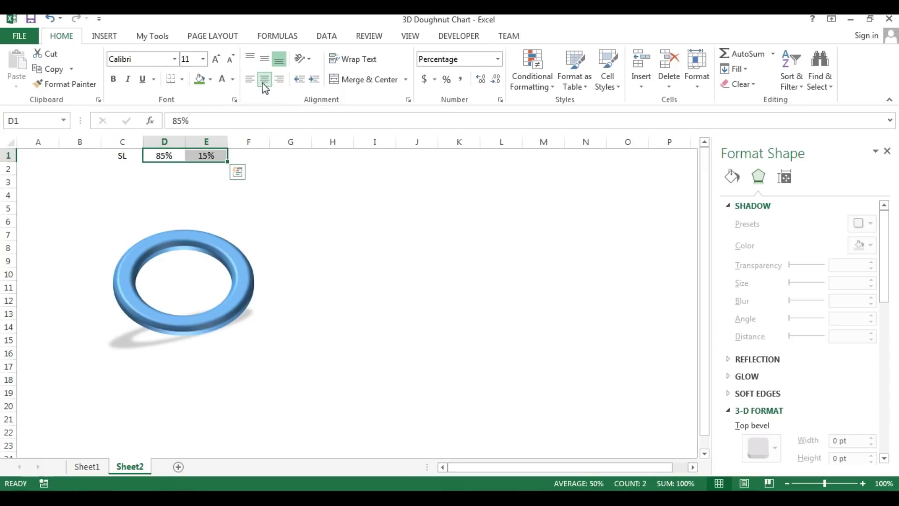
pyautogui.click(105, 36)
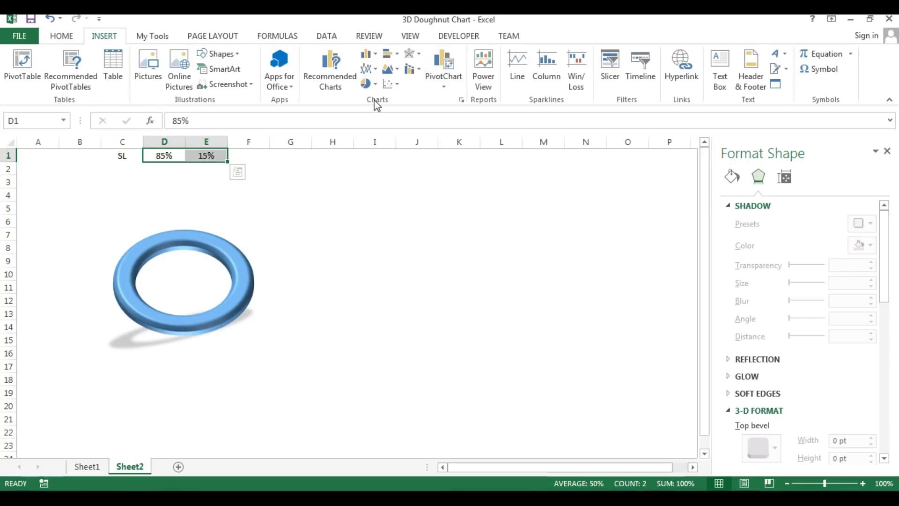
pyautogui.click(375, 84)
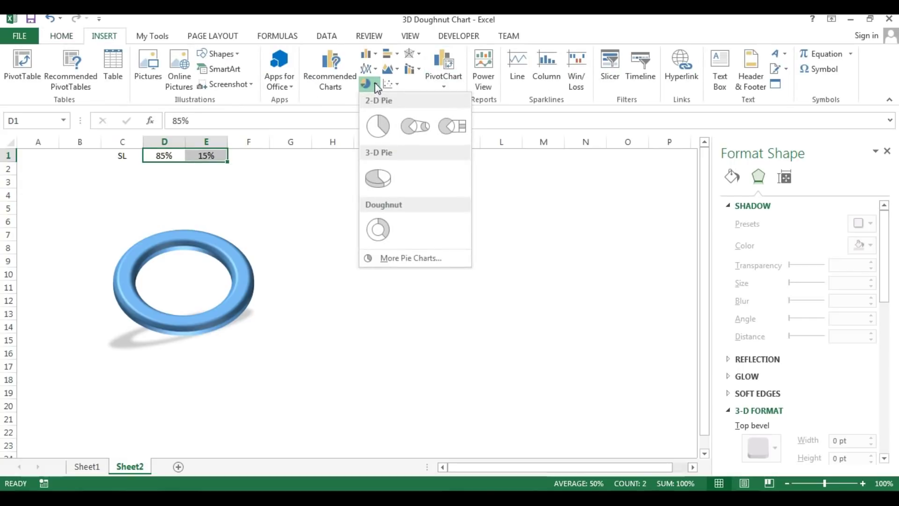
pyautogui.click(380, 130)
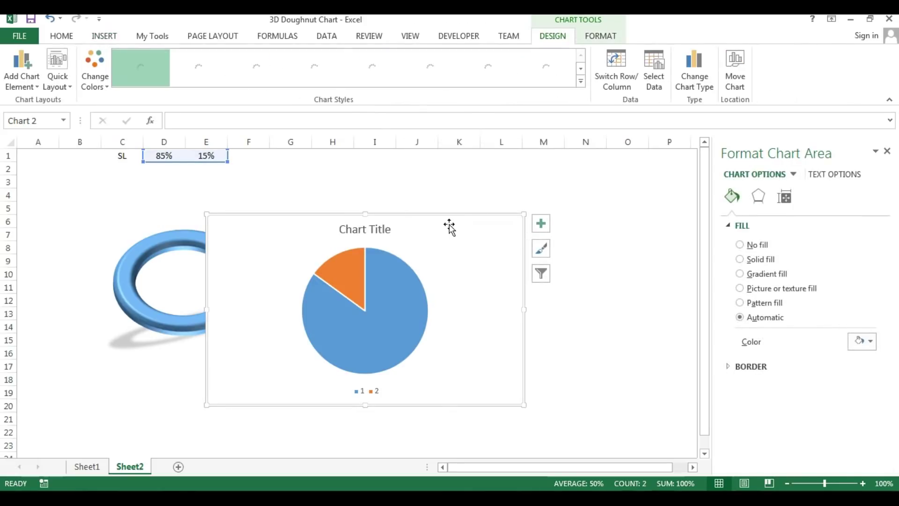
pyautogui.moveTo(453, 215); pyautogui.dragTo(530, 176)
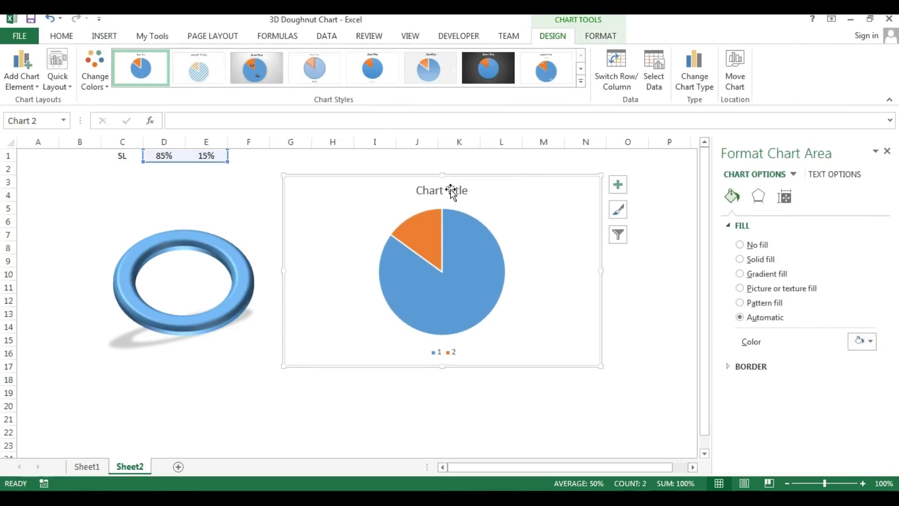
# - Remove the title and the legend from the pie chart
pyautogui.click(618, 184)
pyautogui.click(649, 200)
pyautogui.click(649, 227)
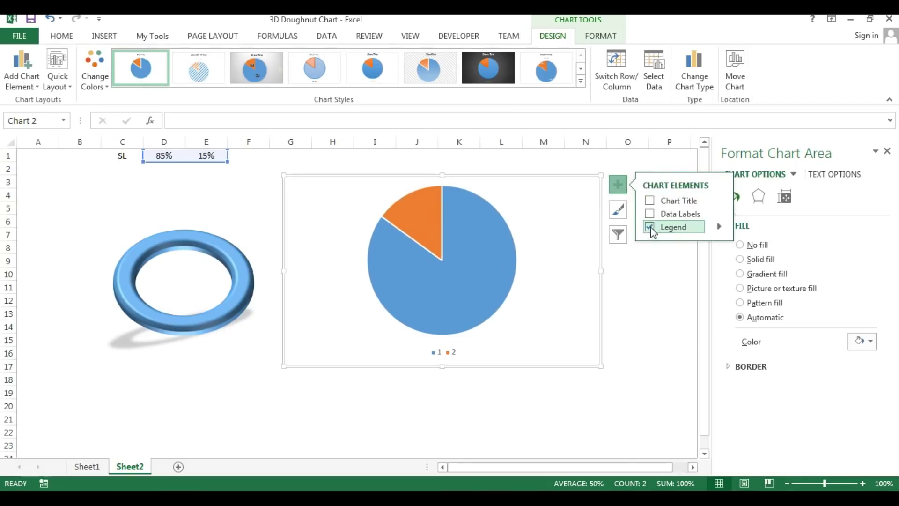
pyautogui.click(669, 351)
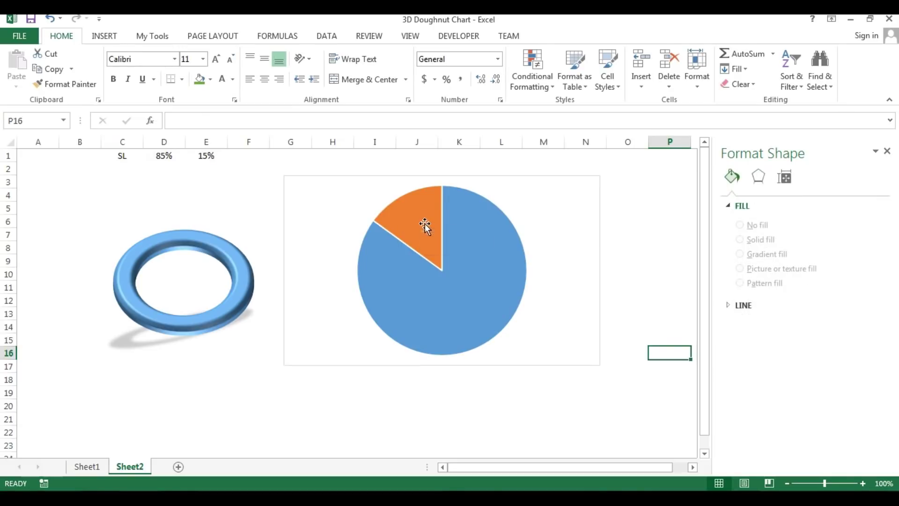
# - Remove the outline from the slices of the pie chart's data series
pyautogui.click(478, 224)
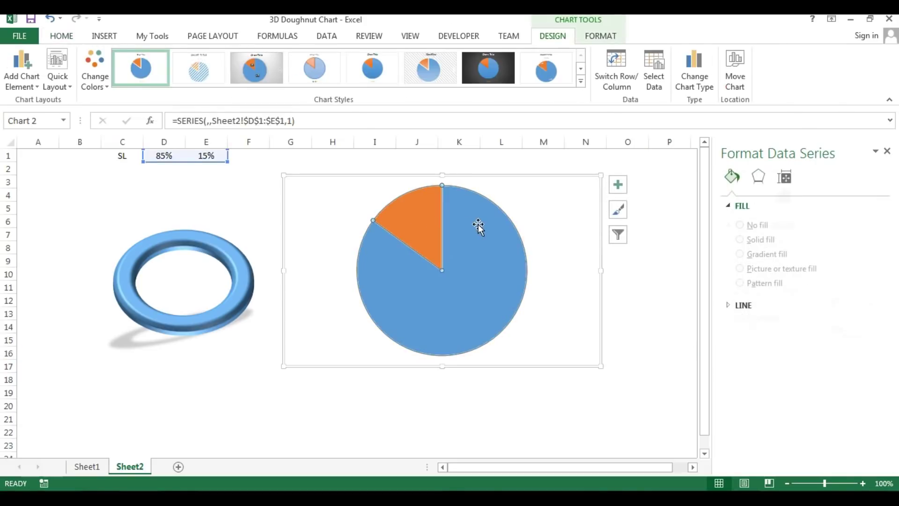
pyautogui.click(607, 37)
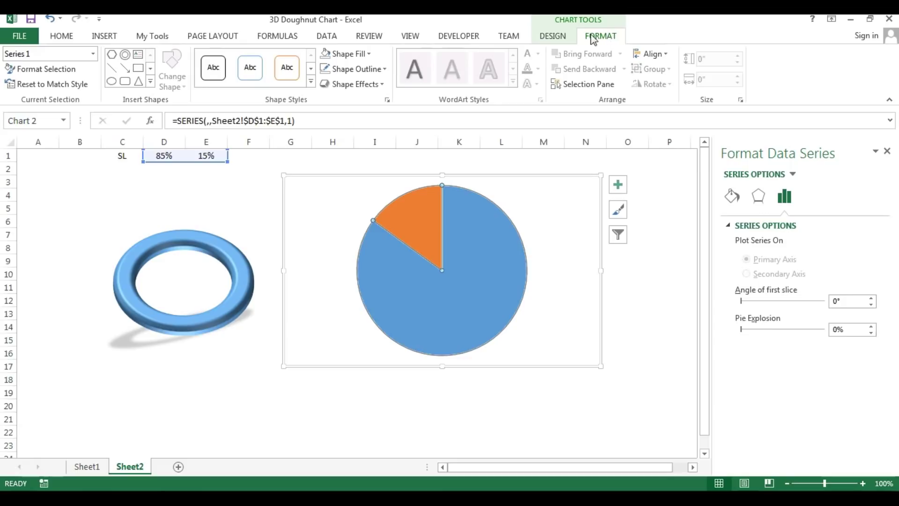
pyautogui.click(384, 73)
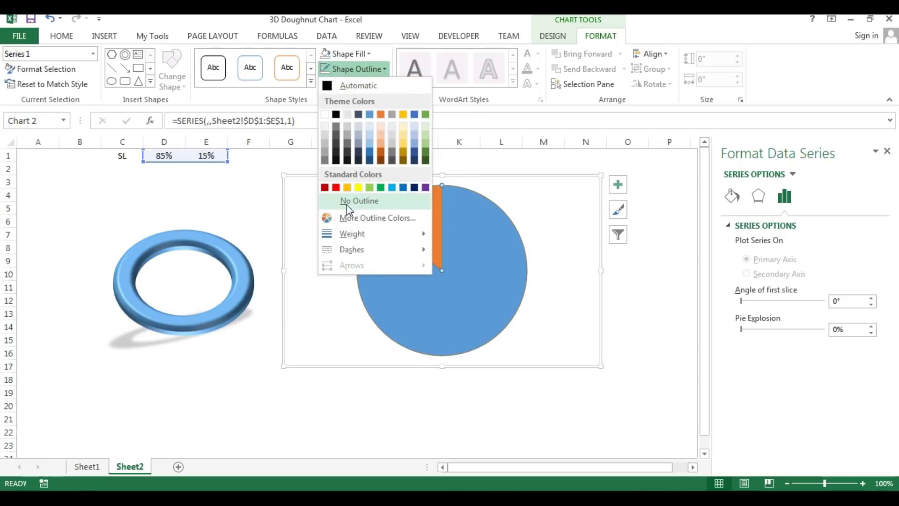
pyautogui.click(349, 204)
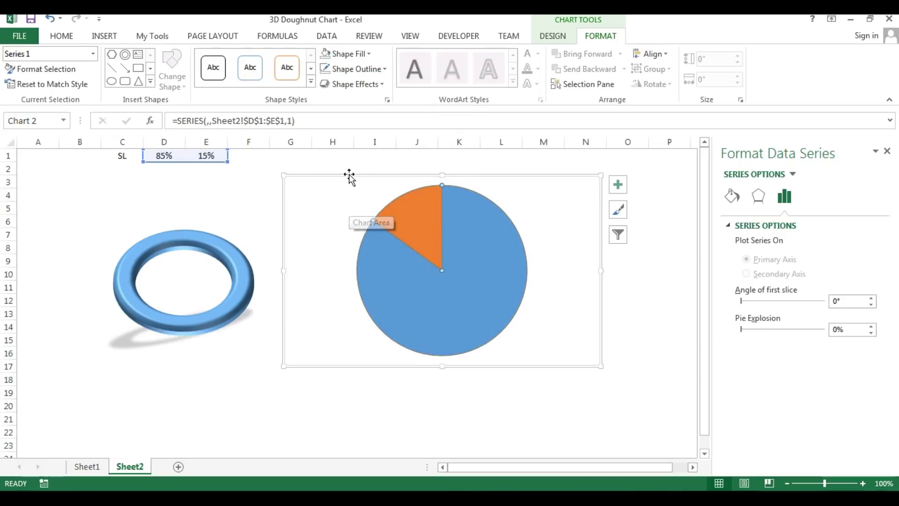
# - Remove the fill and outline from the pie chart's chart area, and move the chart slightly closer to the donut
pyautogui.click(572, 177)
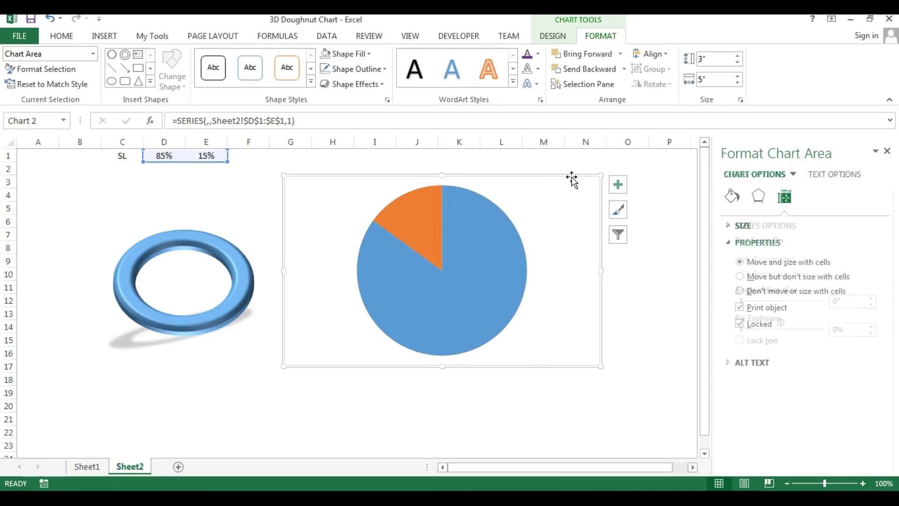
pyautogui.click(393, 175)
pyautogui.click(359, 180)
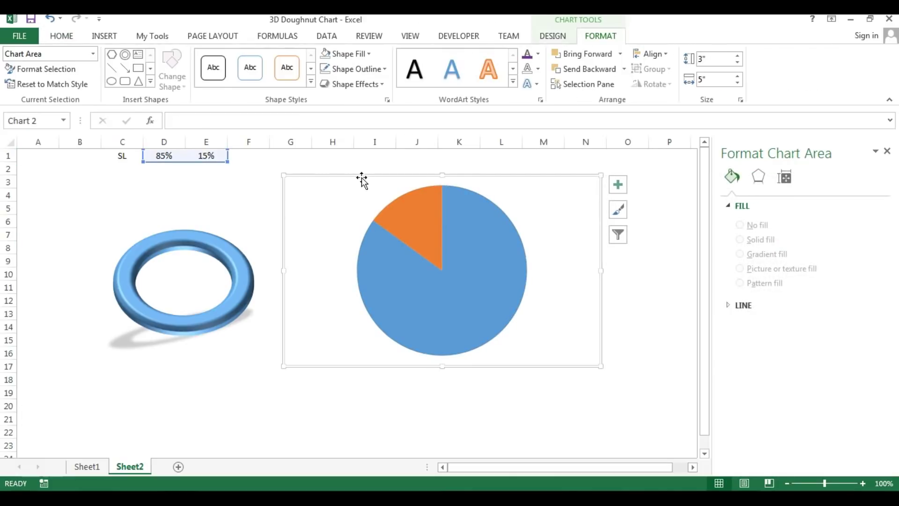
pyautogui.click(368, 54)
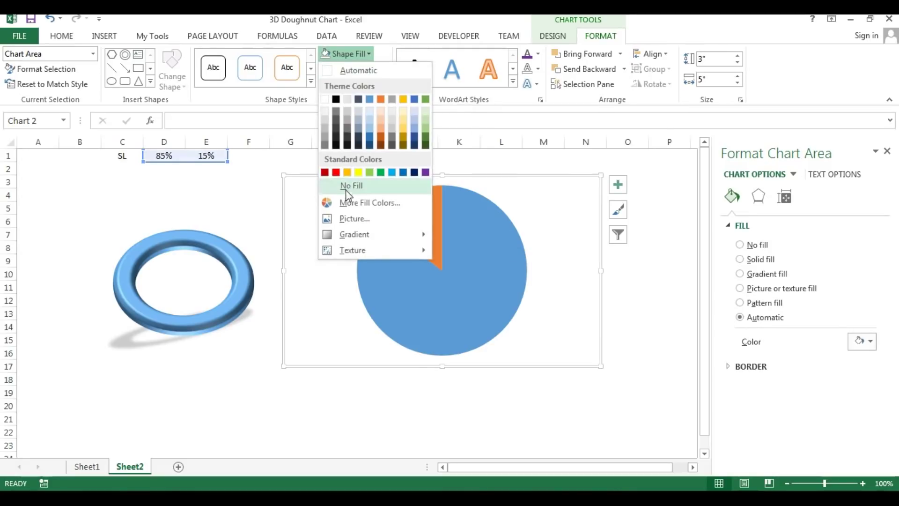
pyautogui.click(349, 186)
pyautogui.click(373, 70)
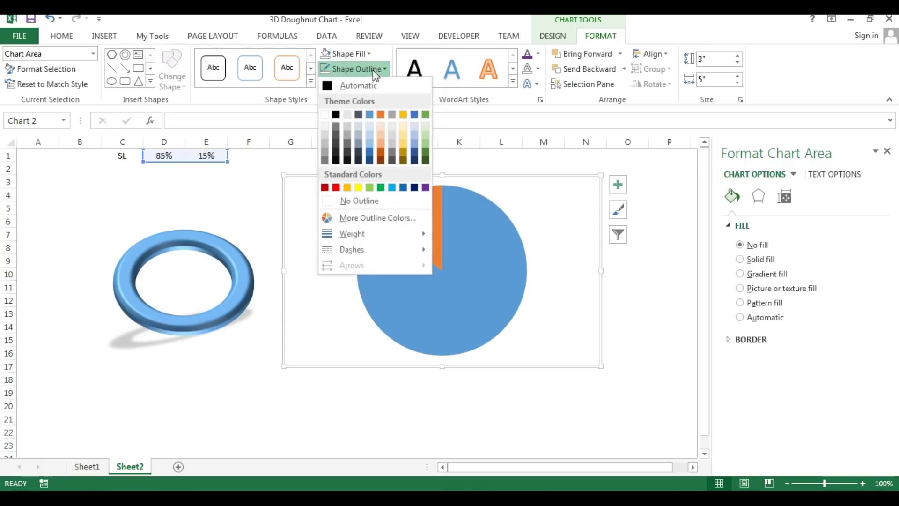
pyautogui.click(348, 197)
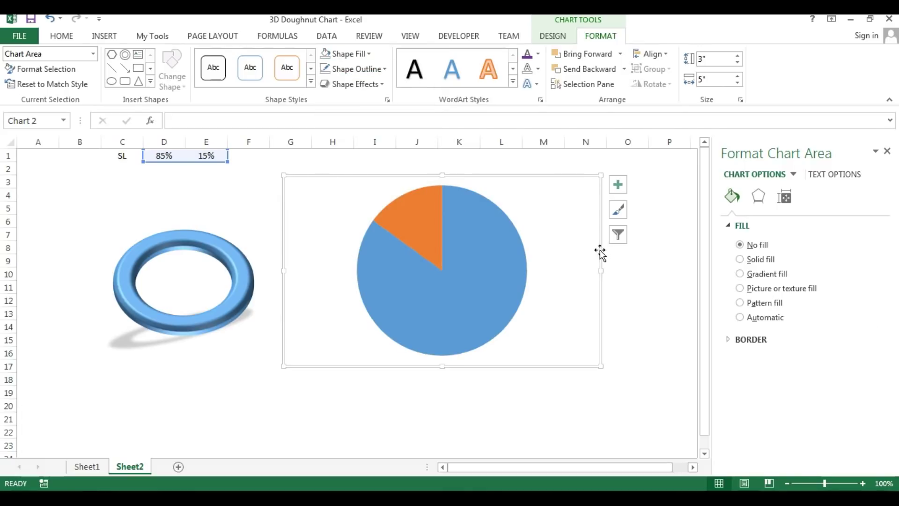
pyautogui.moveTo(601, 256); pyautogui.dragTo(576, 254)
pyautogui.click(639, 285)
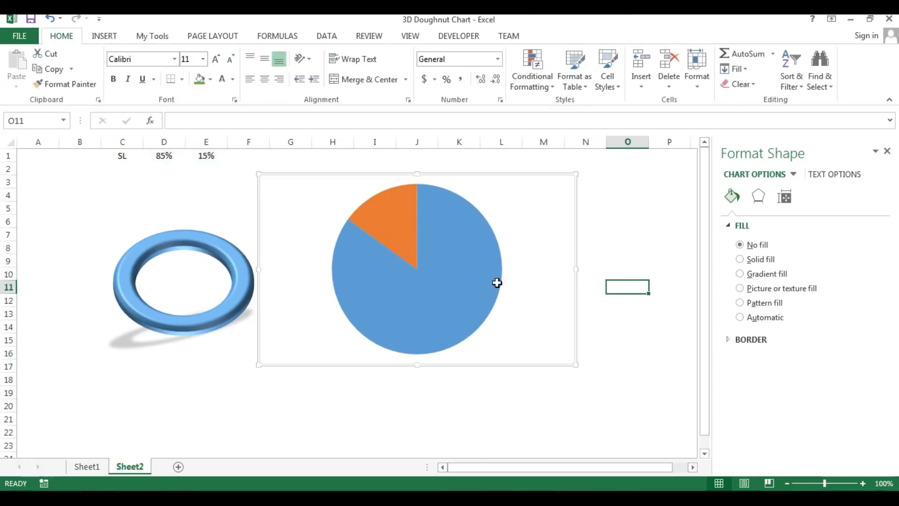
# - Set the 85% slice of the pie chart to no fill
pyautogui.click(462, 262)
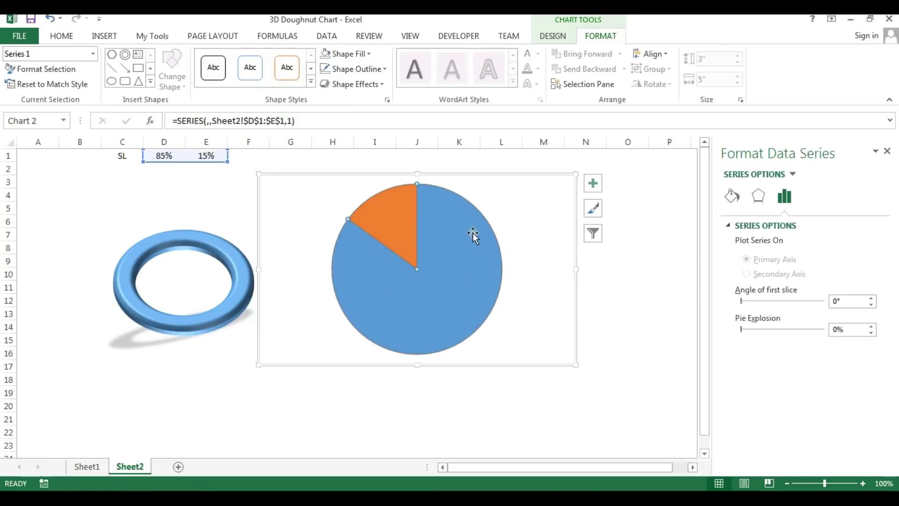
pyautogui.moveTo(423, 297)
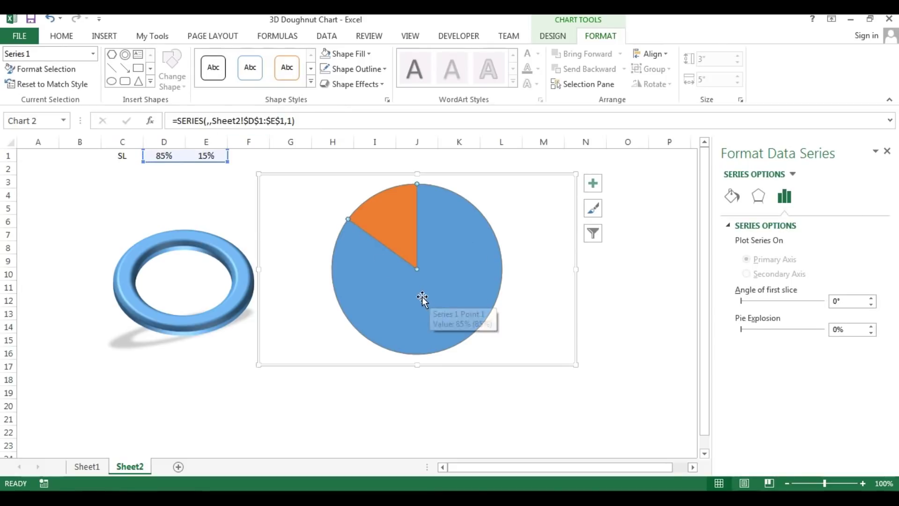
pyautogui.click(456, 252)
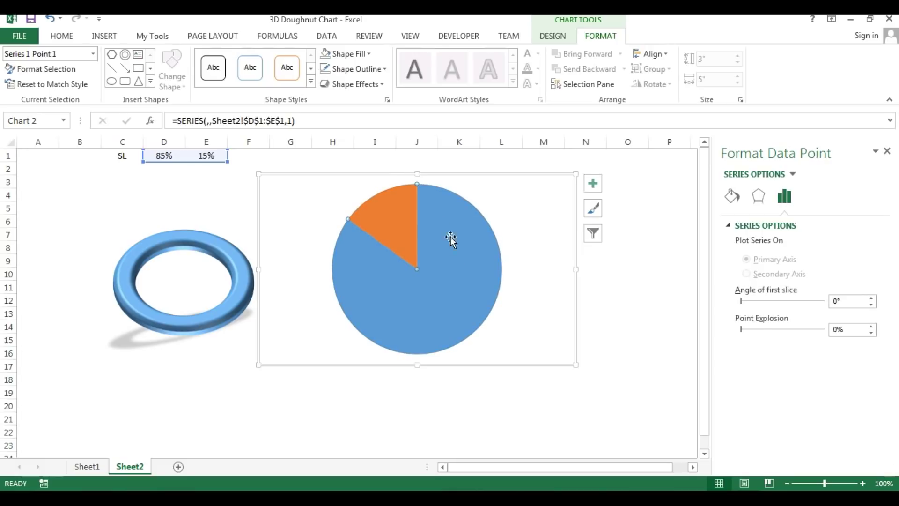
pyautogui.moveTo(446, 304)
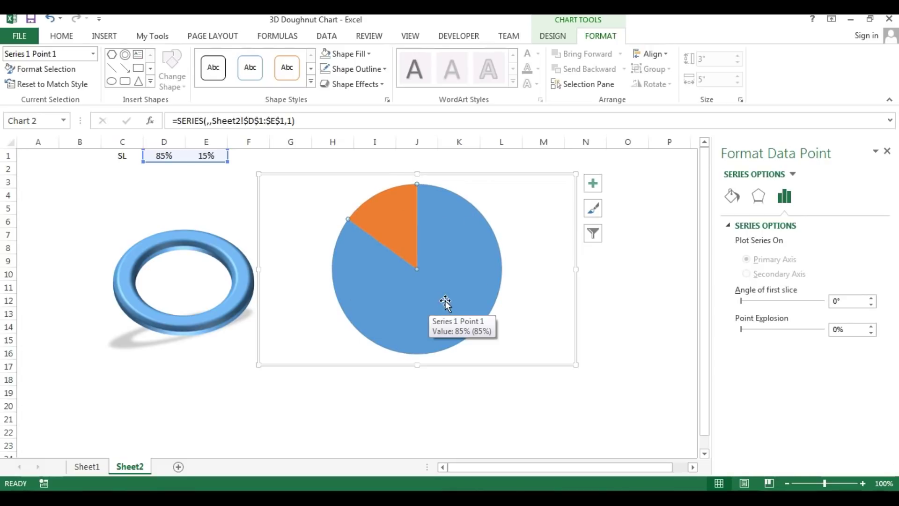
pyautogui.click(730, 197)
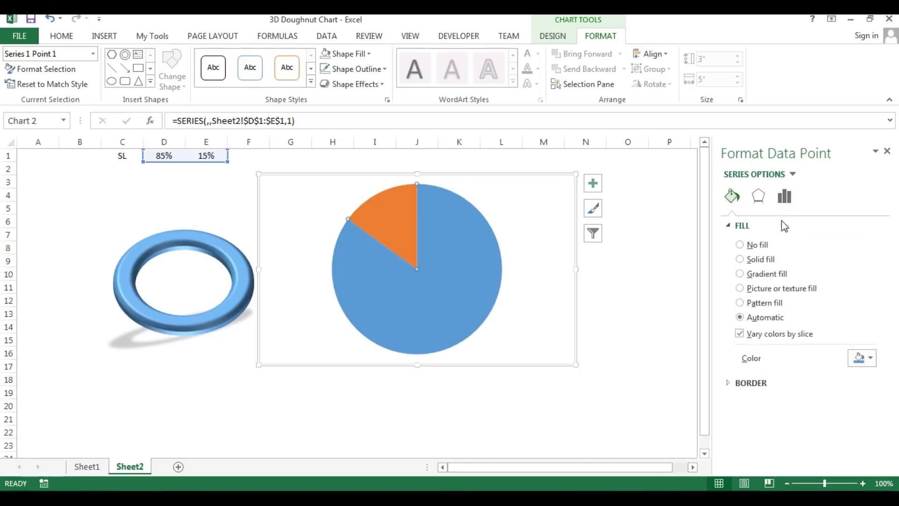
pyautogui.click(758, 249)
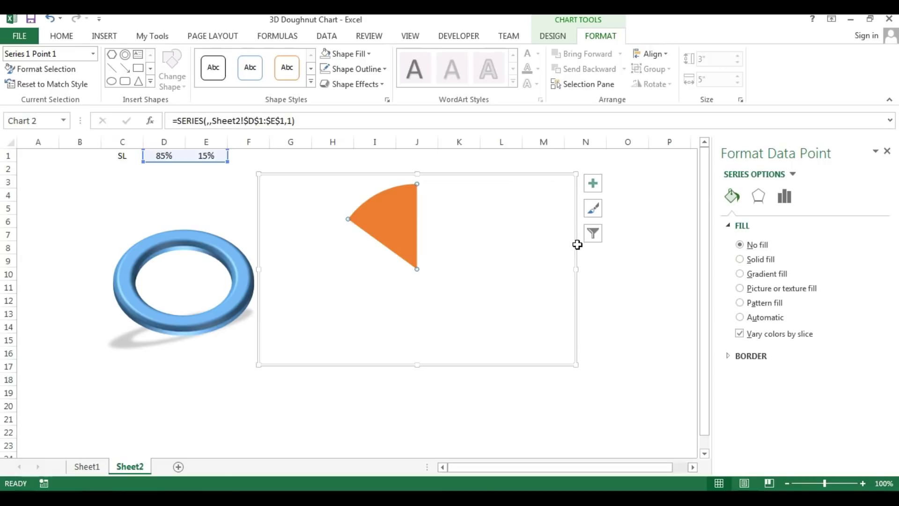
# - Resize the pie chart to about 3.09" by 3.98" and center it over the donut, with D1 set to 0% for checking coverage
pyautogui.moveTo(575, 363); pyautogui.dragTo(512, 370)
pyautogui.moveTo(510, 315); pyautogui.dragTo(305, 323)
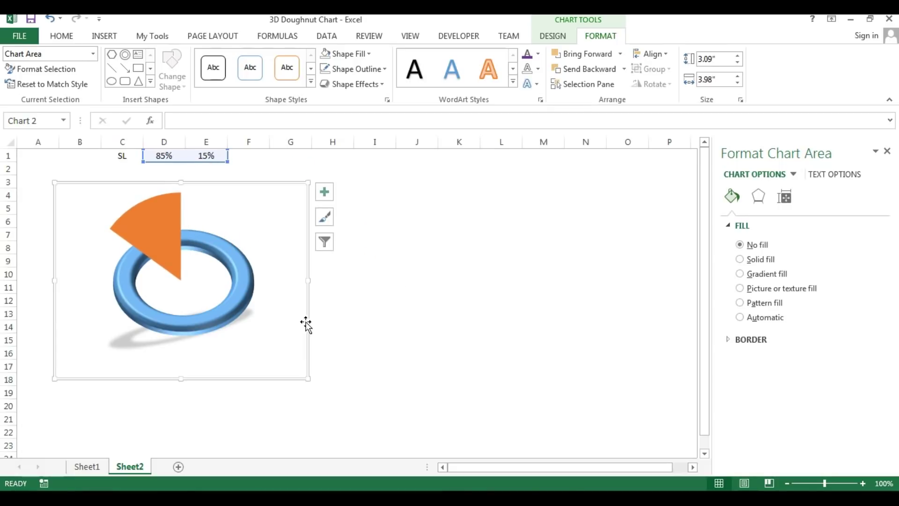
pyautogui.click(174, 157)
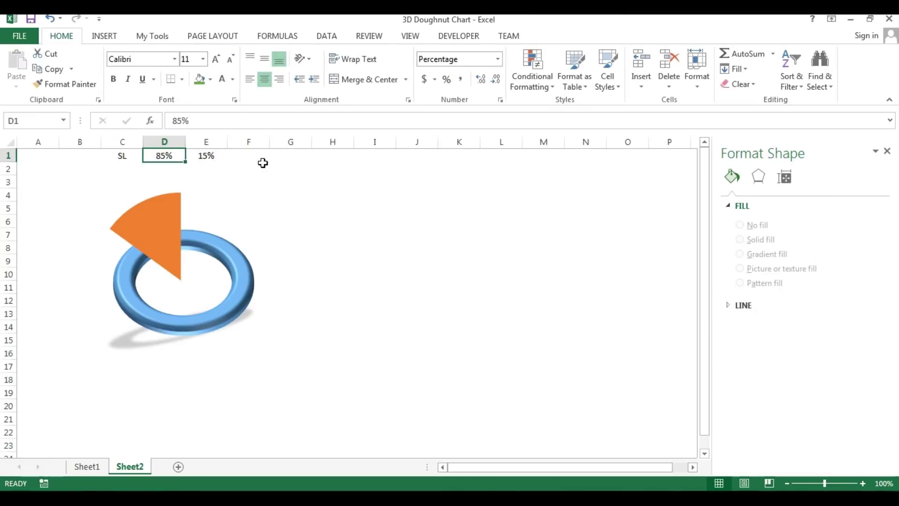
pyautogui.write('0')
pyautogui.press('Return')
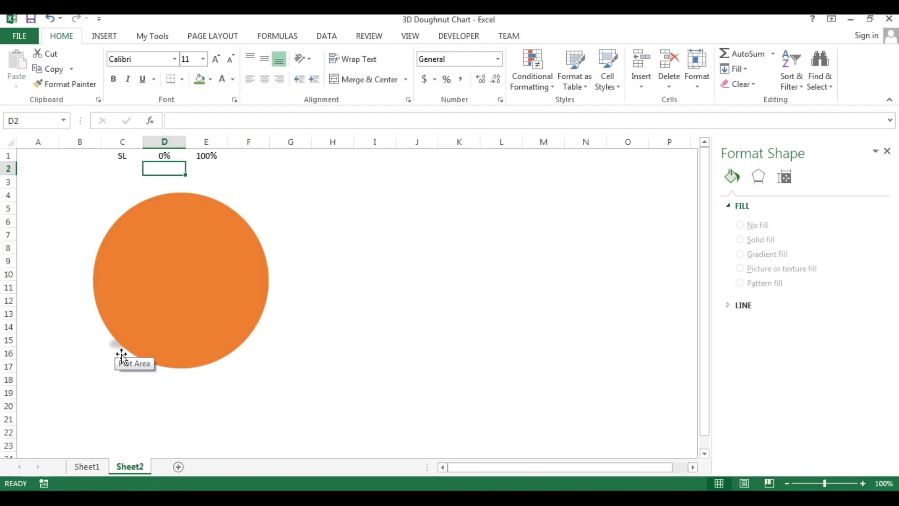
# - Enlarge the pie chart slightly and shift it upward over the donut, and set D1 to 80%
pyautogui.click(150, 270)
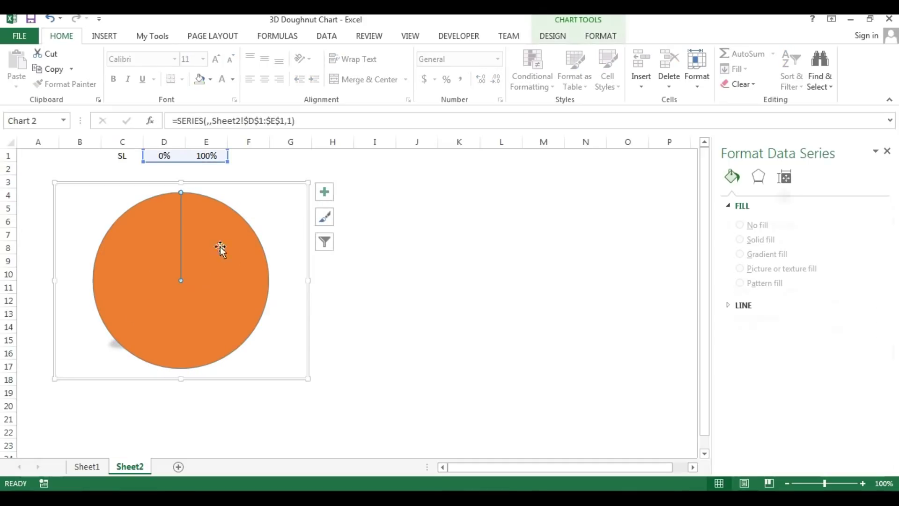
pyautogui.moveTo(52, 375); pyautogui.dragTo(43, 388)
pyautogui.moveTo(307, 192); pyautogui.dragTo(309, 184)
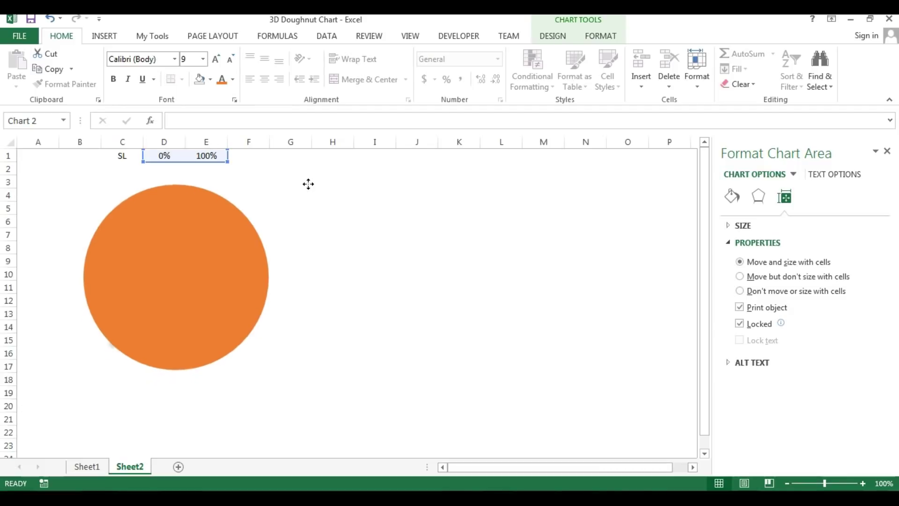
pyautogui.click(172, 153)
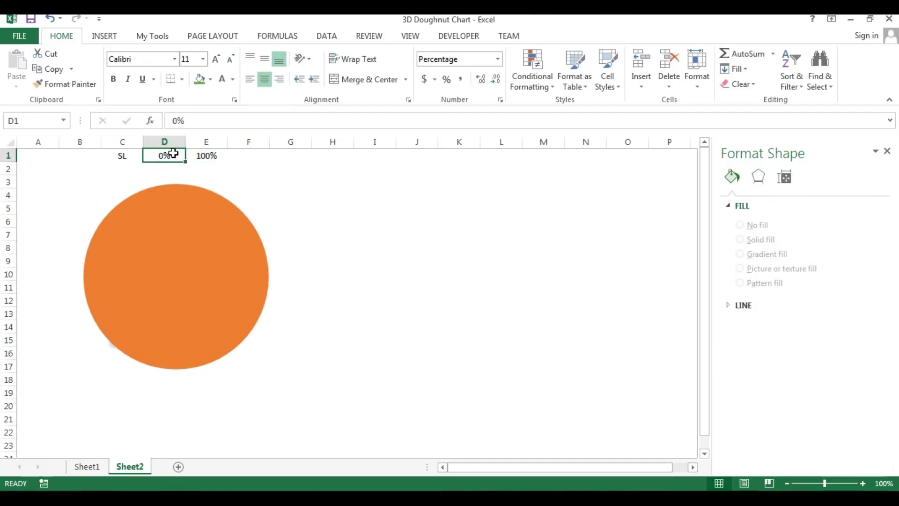
pyautogui.write('80')
pyautogui.press('Return')
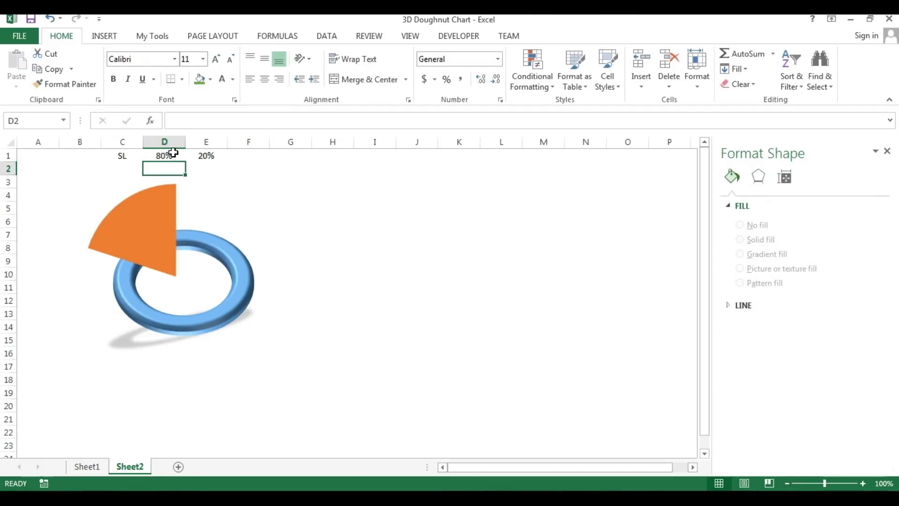
# - Enlarge the pie chart a little more and realign its center with the center of the donut
pyautogui.click(220, 227)
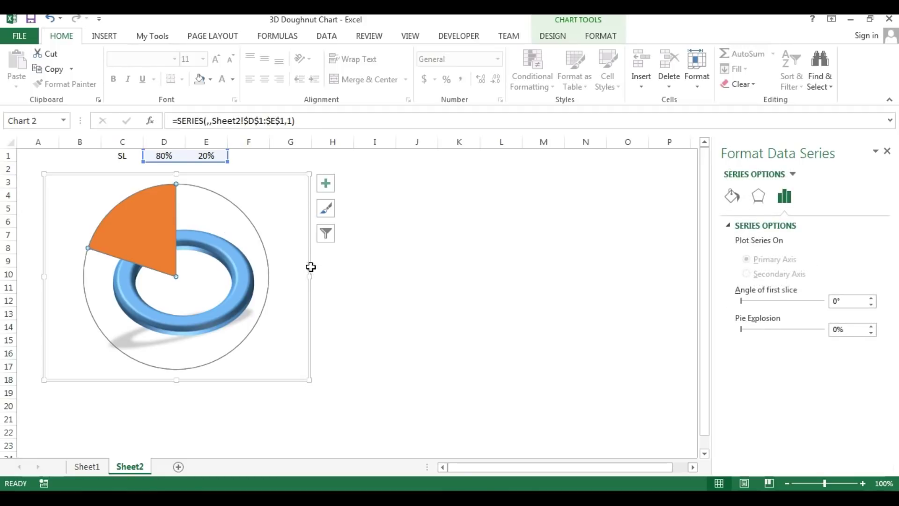
pyautogui.moveTo(42, 379); pyautogui.dragTo(34, 386)
pyautogui.moveTo(302, 306); pyautogui.dragTo(315, 307)
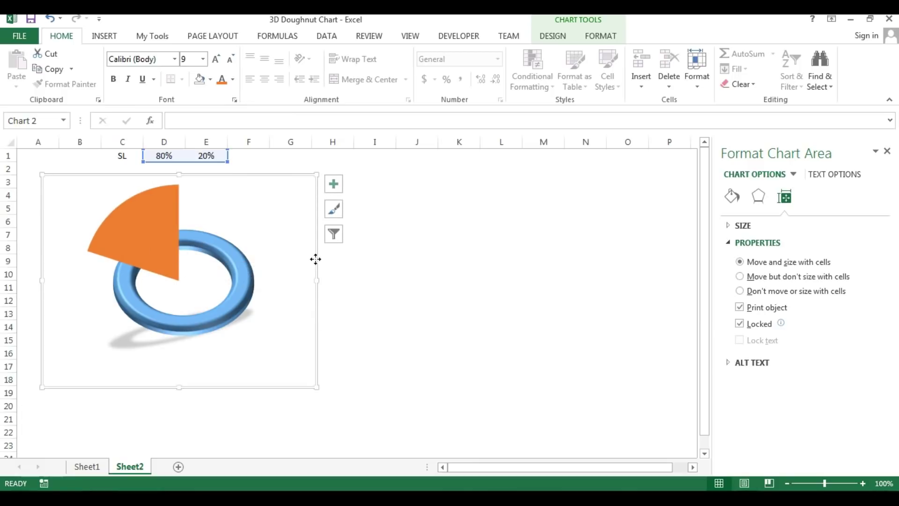
# - Test the pie chart's alignment over the donut with D1 at 0% and at 99%
pyautogui.click(171, 155)
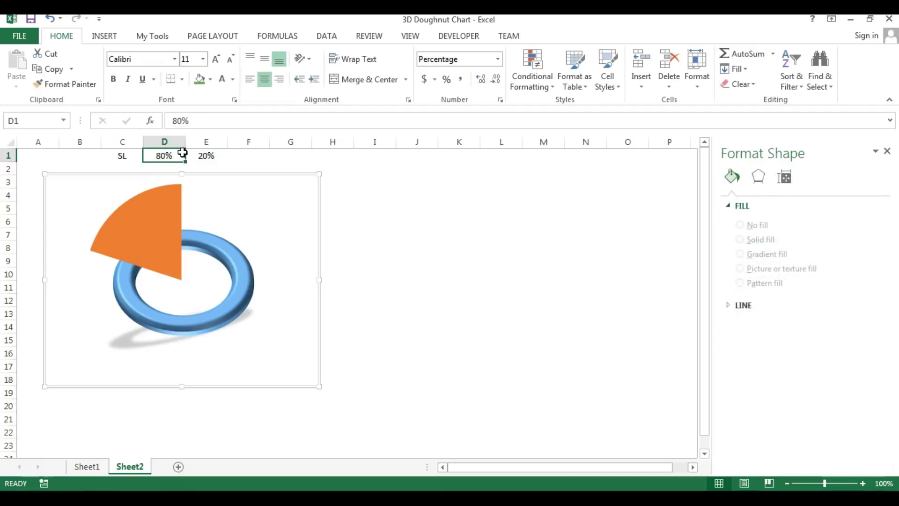
pyautogui.write('0')
pyautogui.press('Return')
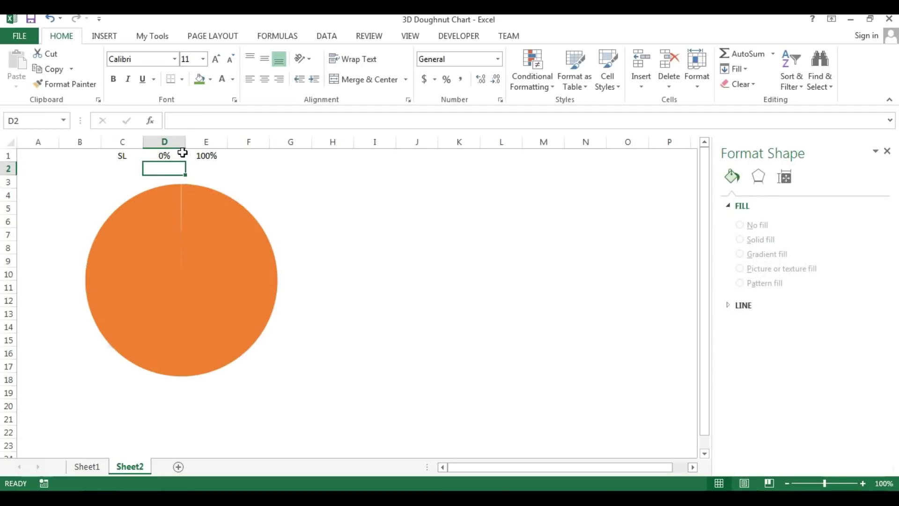
pyautogui.click(182, 153)
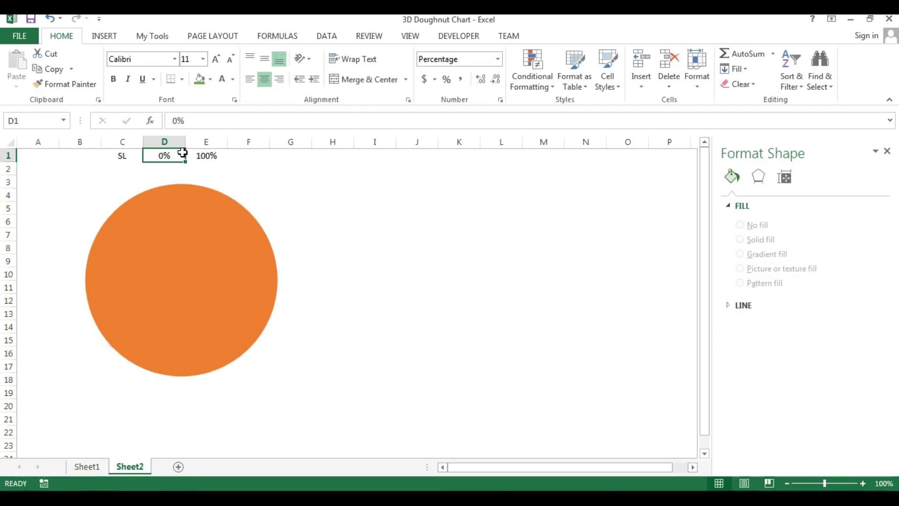
pyautogui.write('10')
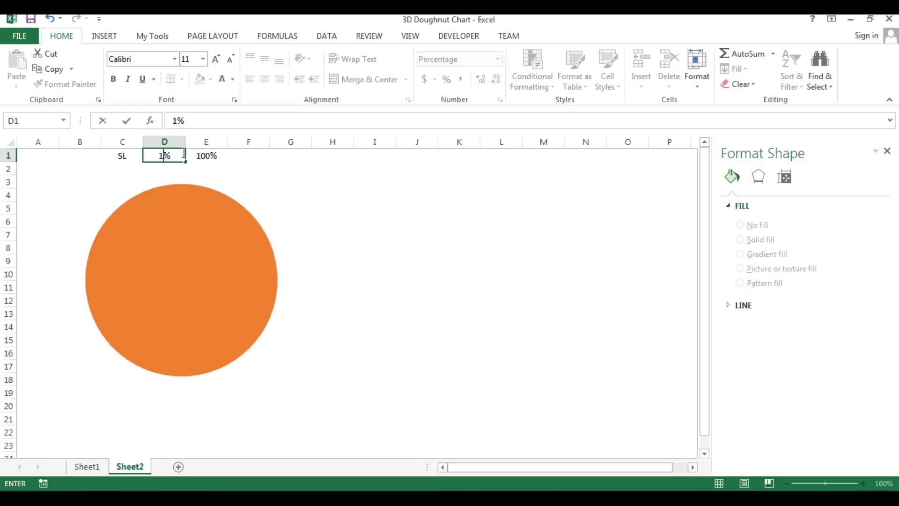
pyautogui.write('9')
pyautogui.press('Return')
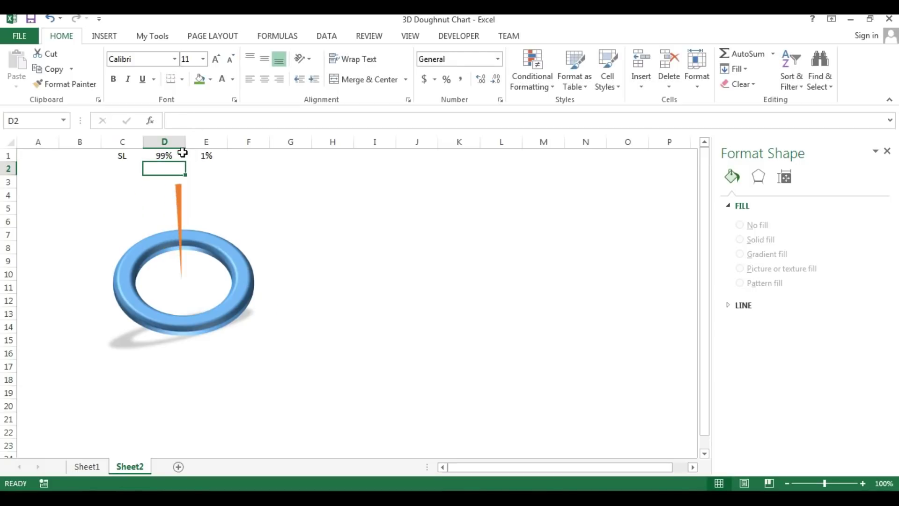
# - Set the service level percentage in D1 to 50%
pyautogui.click(166, 156)
pyautogui.write('50')
pyautogui.press('Return')
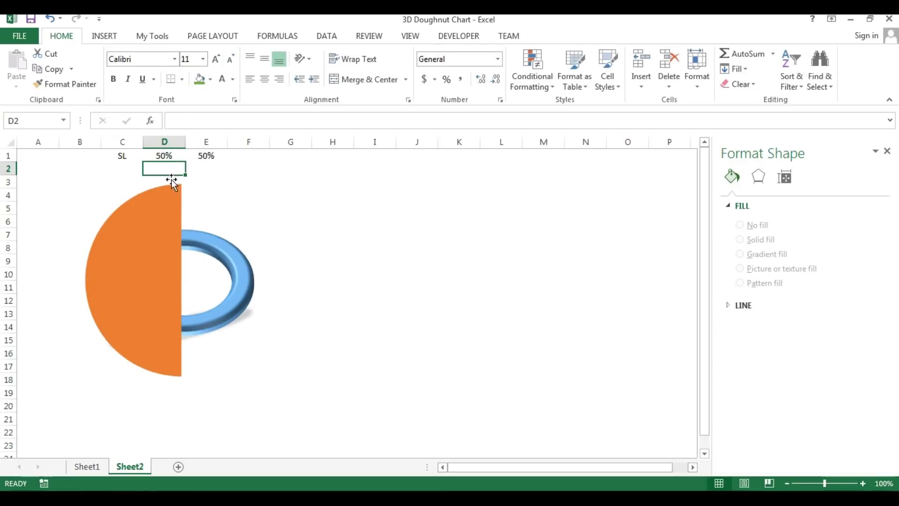
# - Give the orange slice of the pie chart a solid white fill with 15% transparency
pyautogui.click(156, 229)
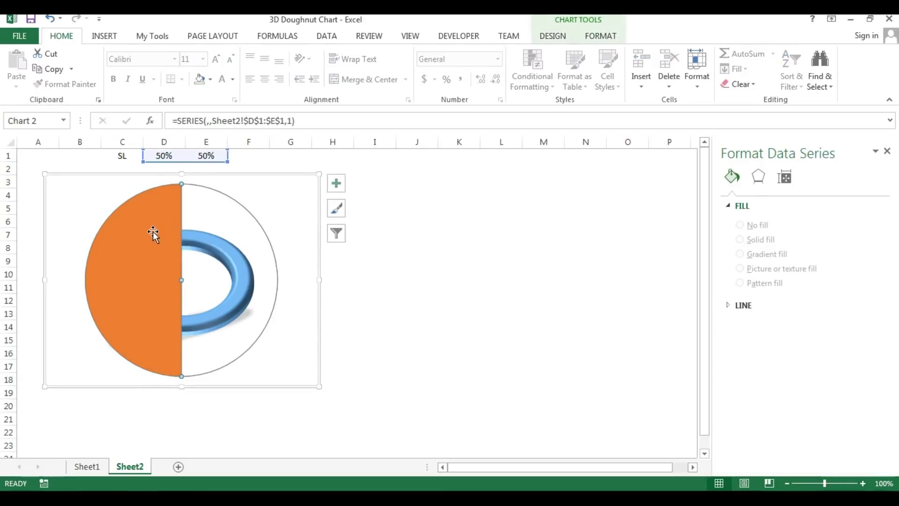
pyautogui.click(153, 228)
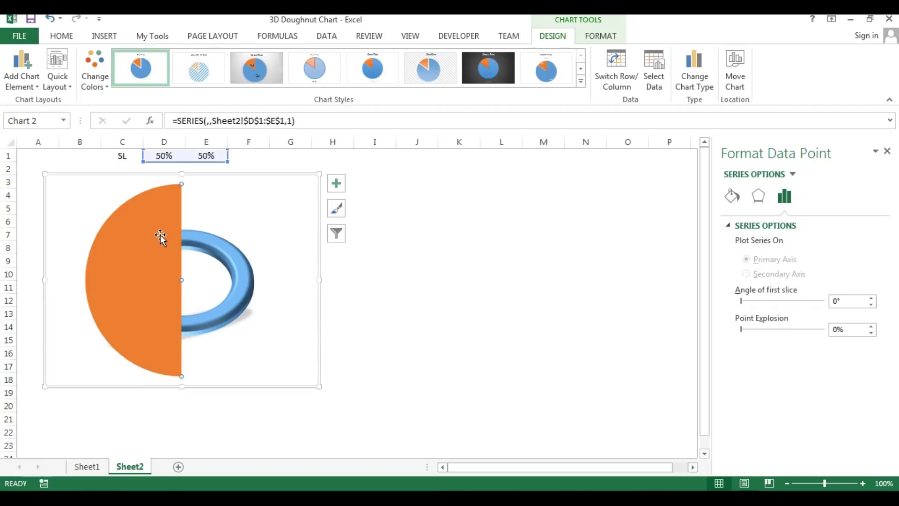
pyautogui.click(736, 199)
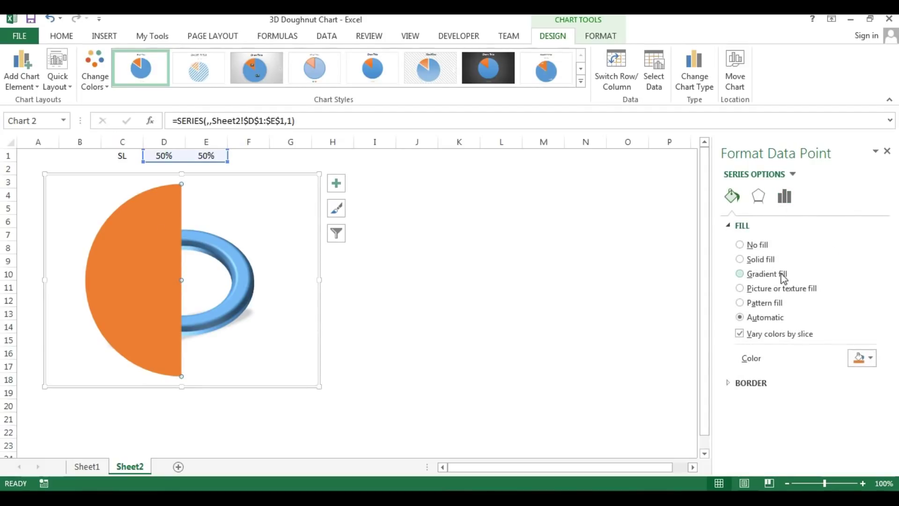
pyautogui.click(761, 260)
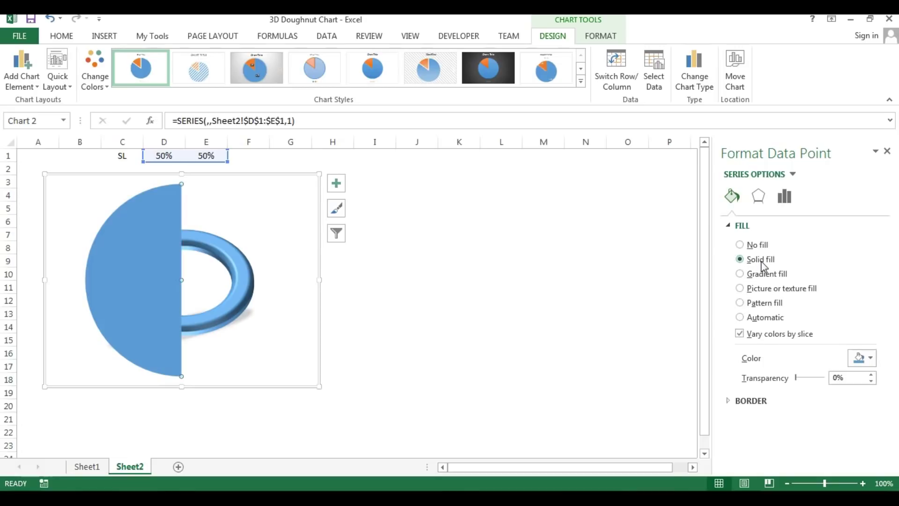
pyautogui.click(871, 358)
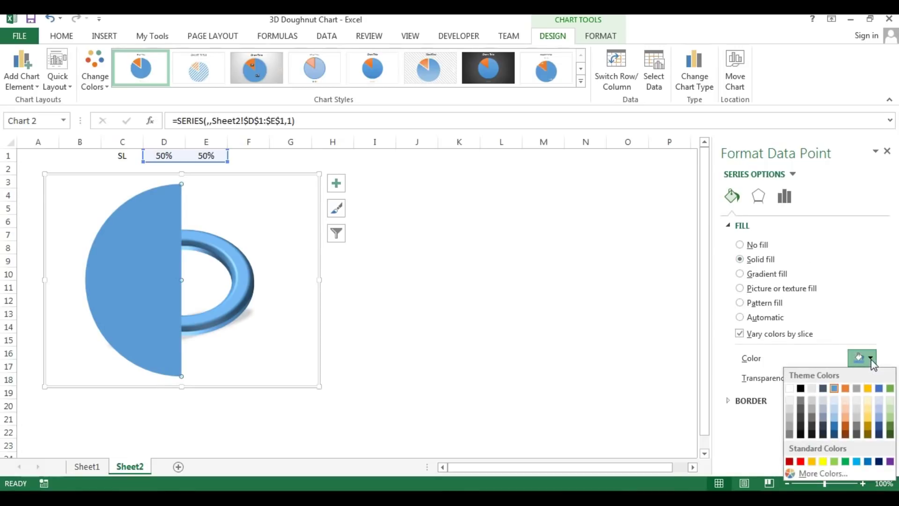
pyautogui.click(791, 389)
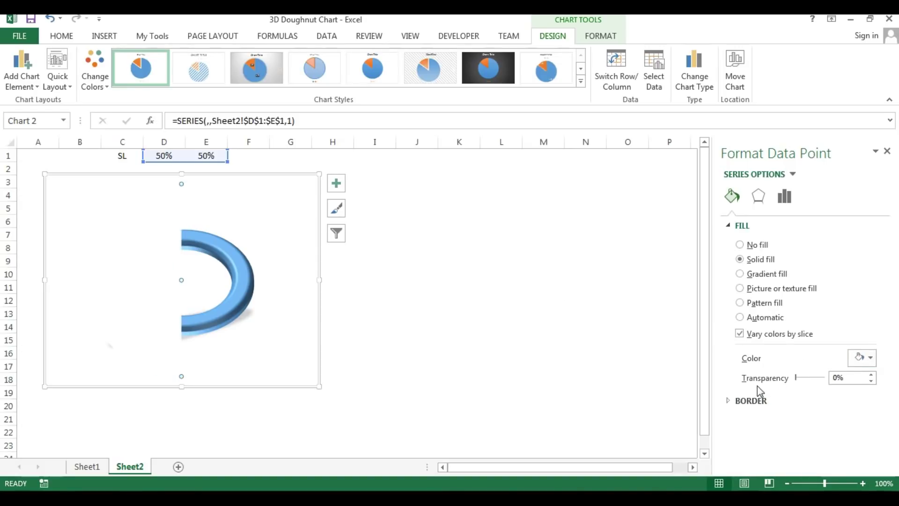
pyautogui.moveTo(847, 377); pyautogui.dragTo(783, 379)
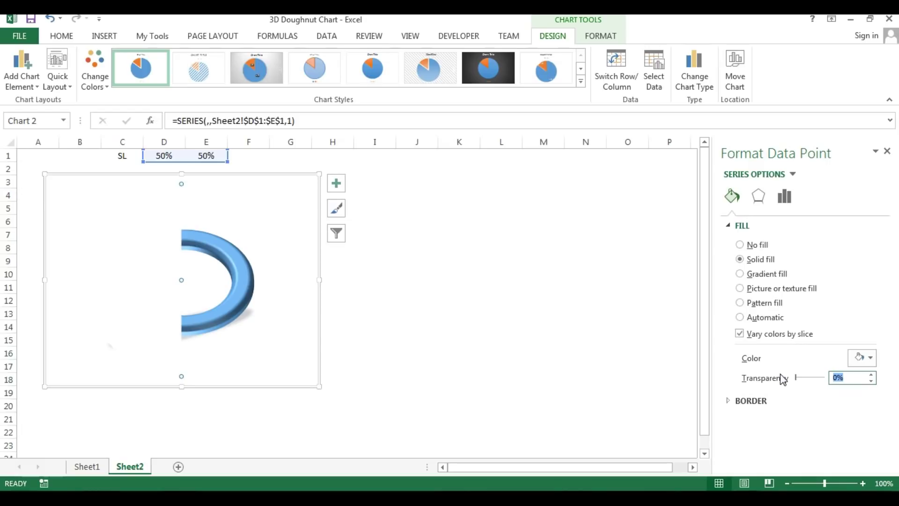
pyautogui.write('15')
pyautogui.click(413, 323)
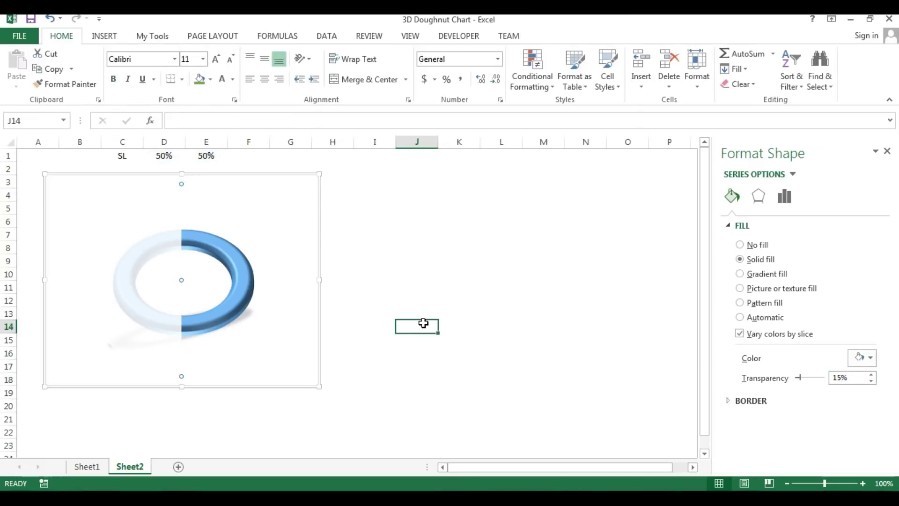
# - Compare the 50% donut on Sheet2 with the finished example charts on Sheet1
pyautogui.click(454, 239)
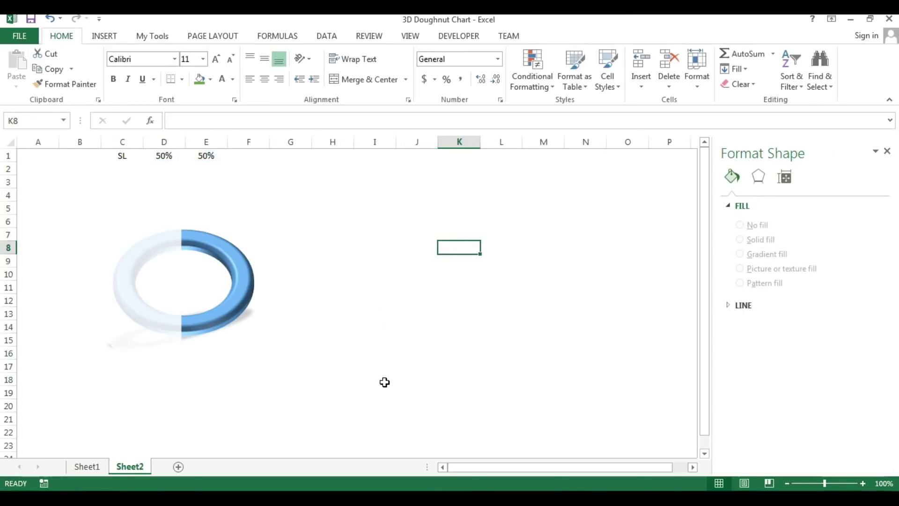
pyautogui.click(89, 467)
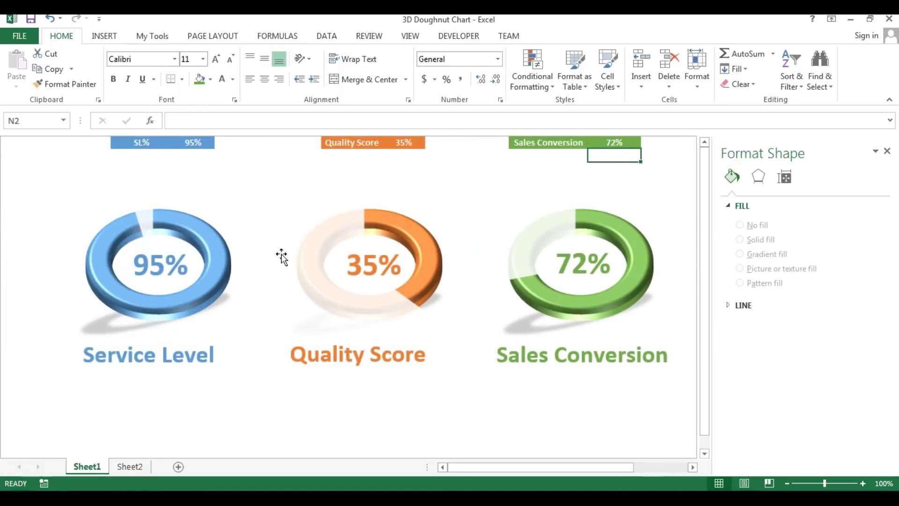
pyautogui.click(130, 466)
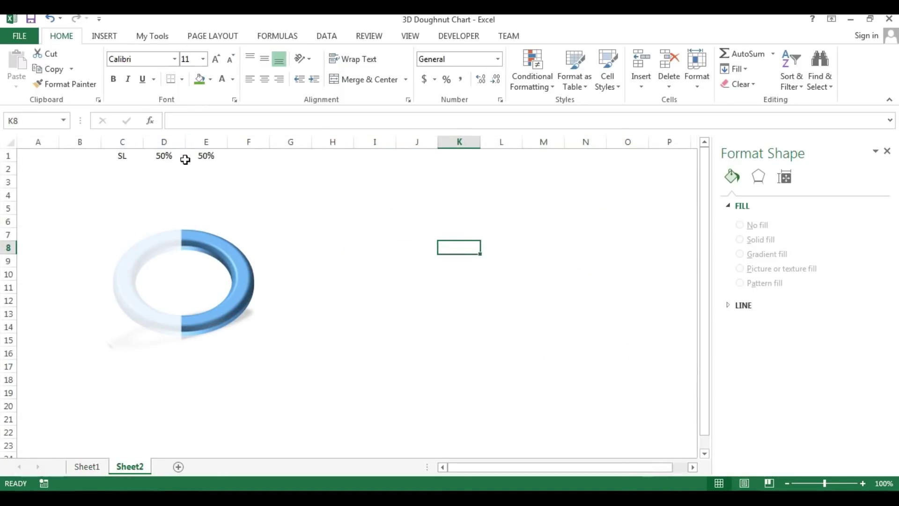
# - Test the donut chart with the service level in D1 at 85% and at 15%
pyautogui.click(166, 156)
pyautogui.write('85')
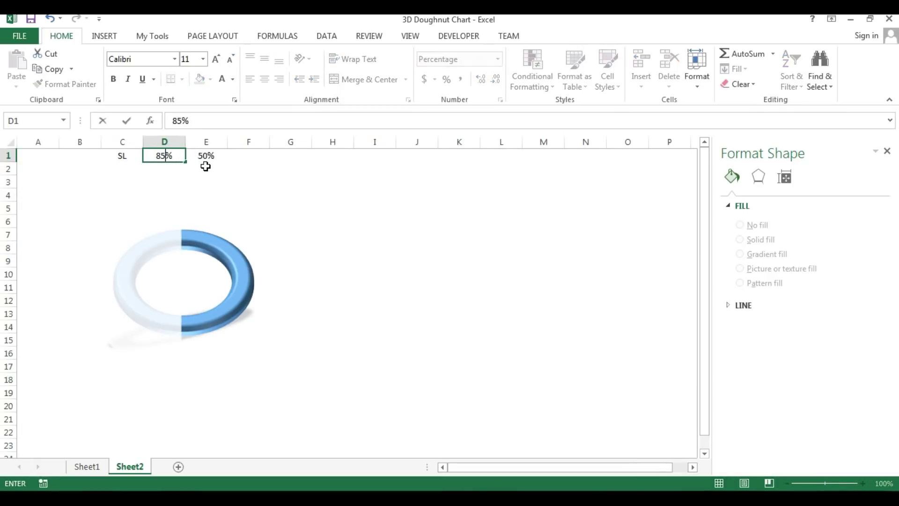
pyautogui.press('Return')
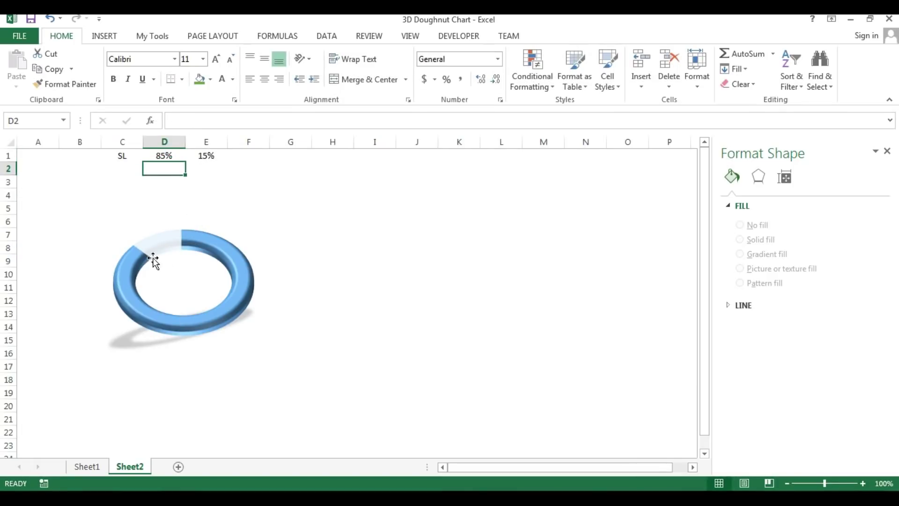
pyautogui.click(170, 156)
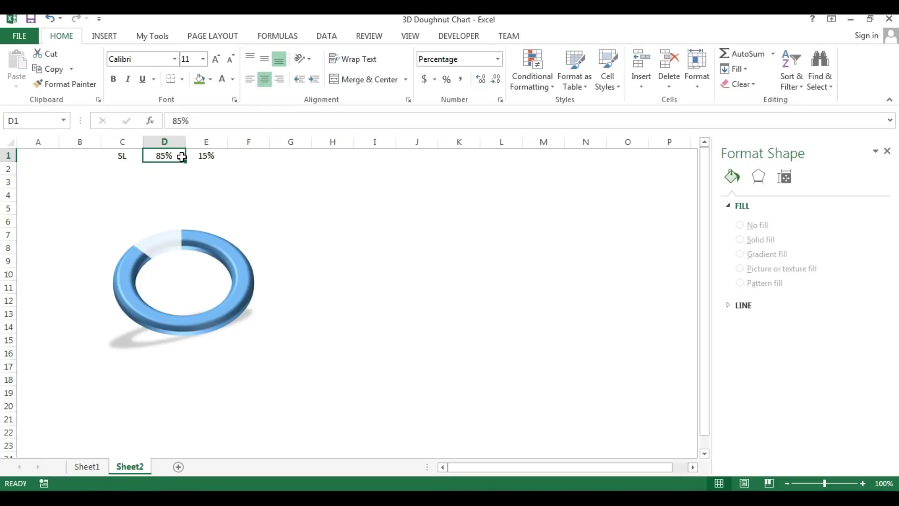
pyautogui.write('15')
pyautogui.press('Return')
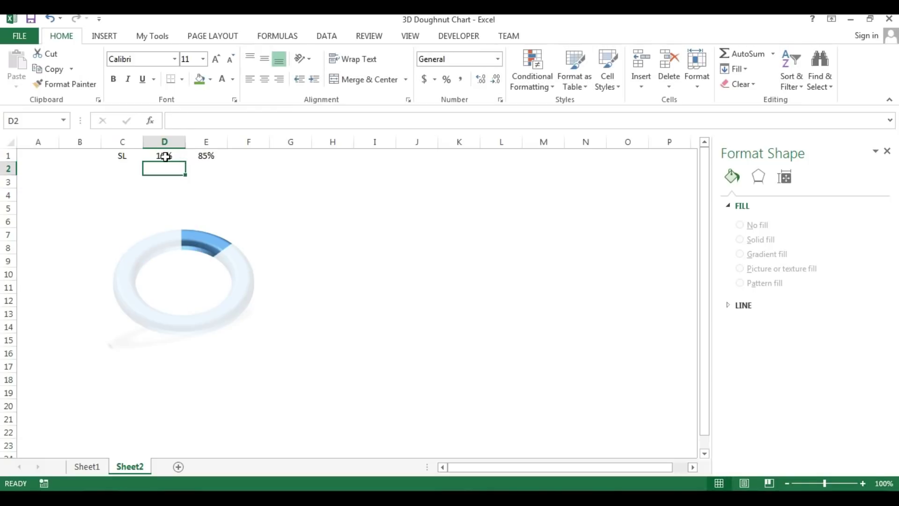
# - Set the service level in D1 to 25% and compare the result with the finished charts on Sheet1
pyautogui.click(166, 156)
pyautogui.write('20')
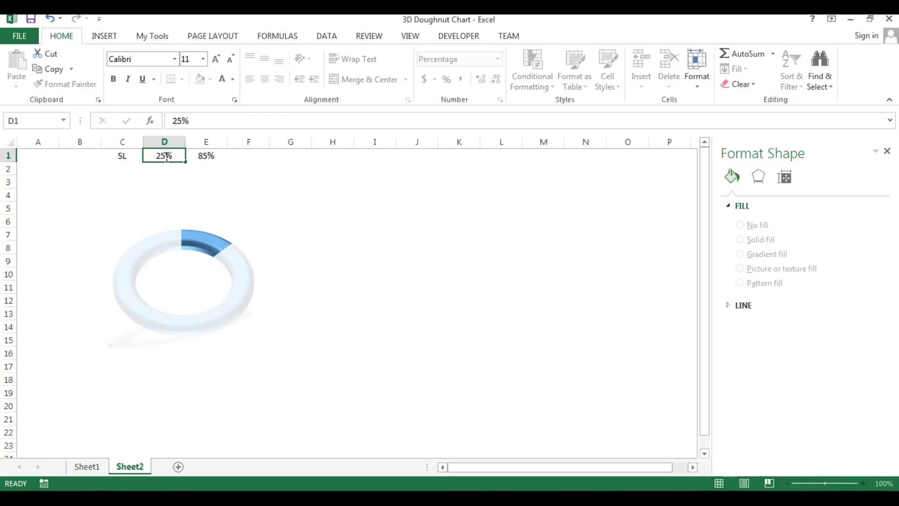
pyautogui.press('Return')
pyautogui.click(164, 155)
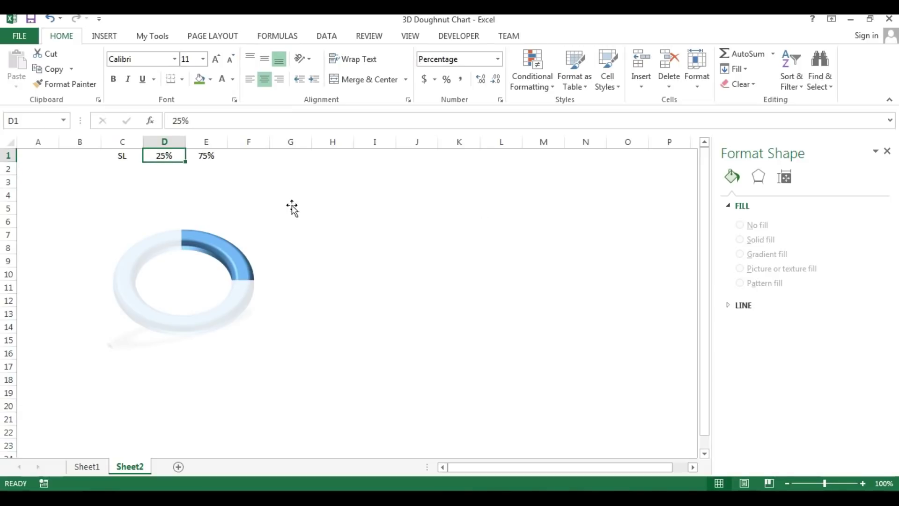
pyautogui.click(93, 467)
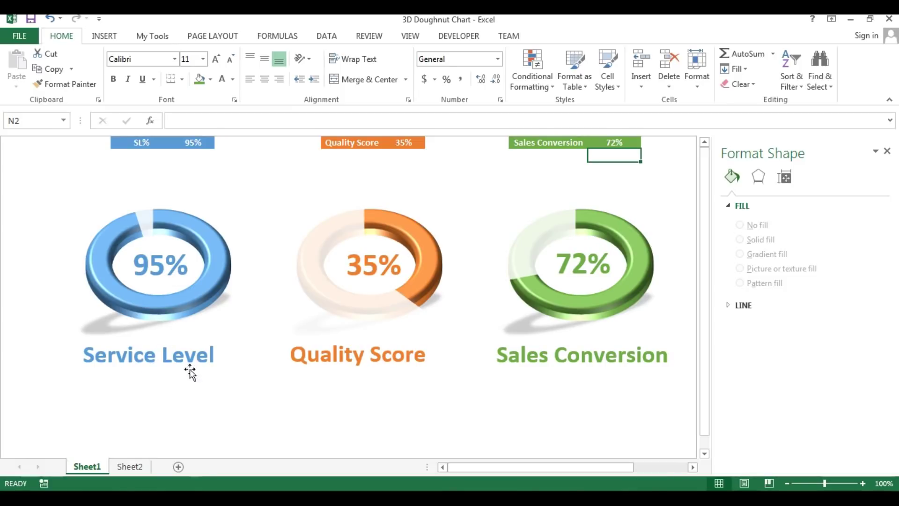
pyautogui.click(130, 466)
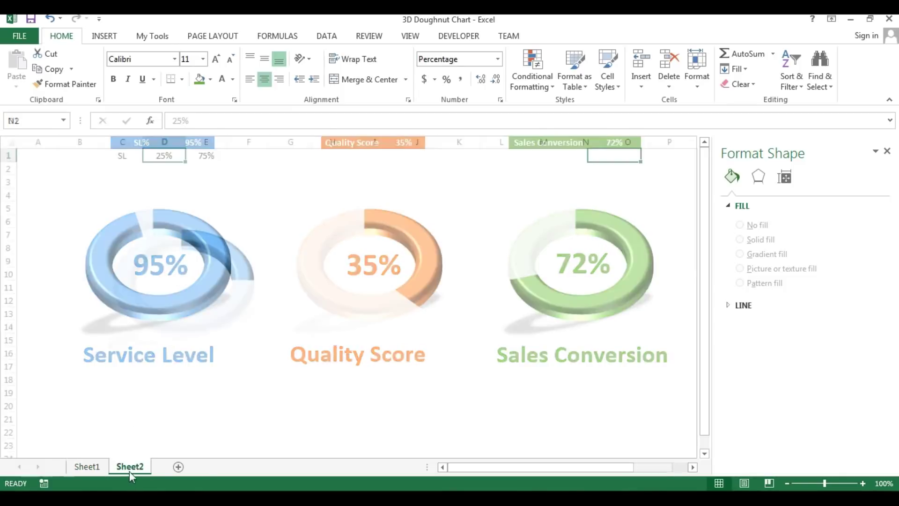
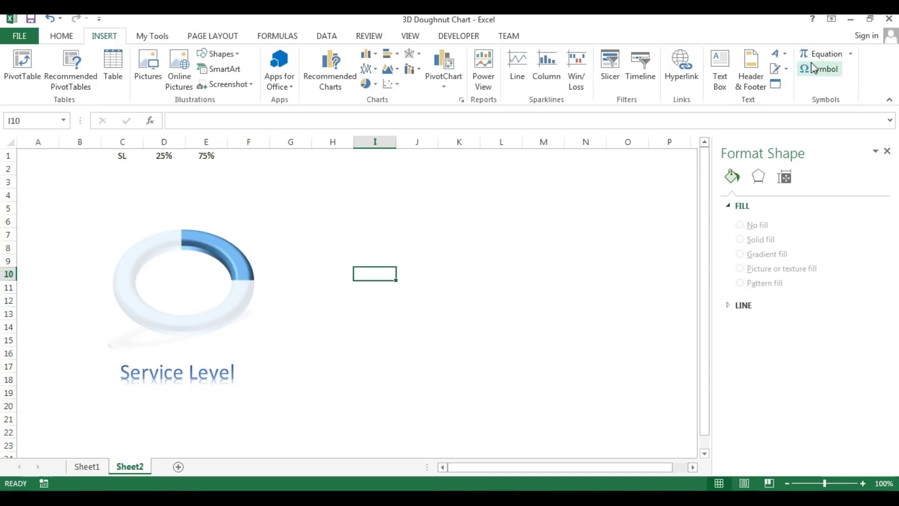
# - Insert a text box about 1.8" wide and 0.81" high beside the donut, with its text linked to cell D1
pyautogui.click(720, 71)
pyautogui.moveTo(378, 251); pyautogui.dragTo(515, 309)
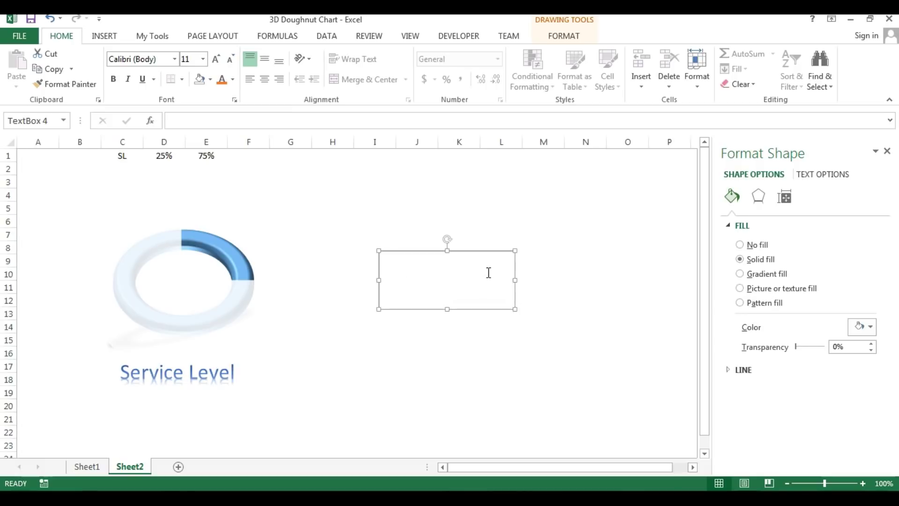
pyautogui.click(190, 120)
pyautogui.write('=')
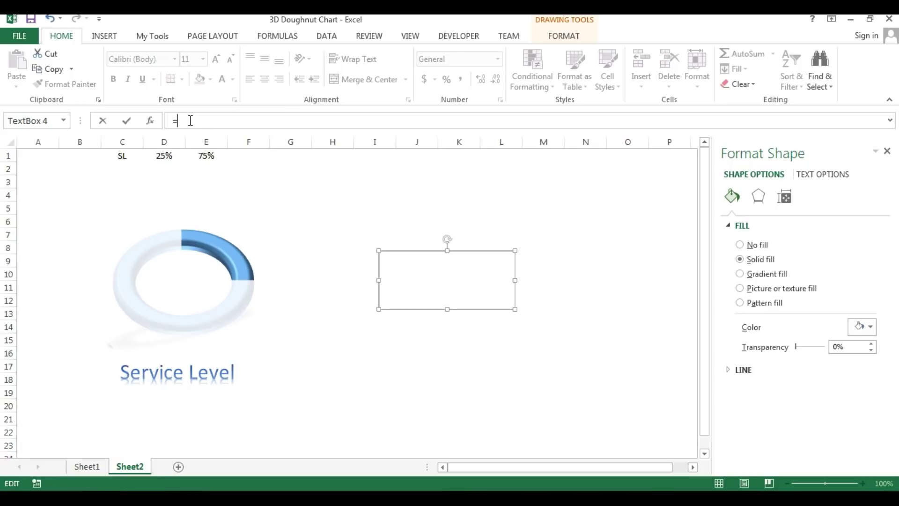
pyautogui.click(163, 155)
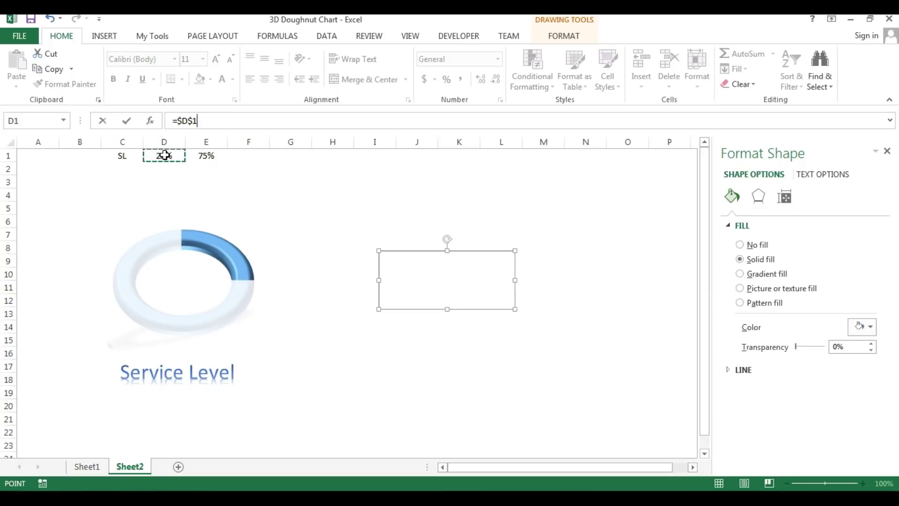
pyautogui.press('Return')
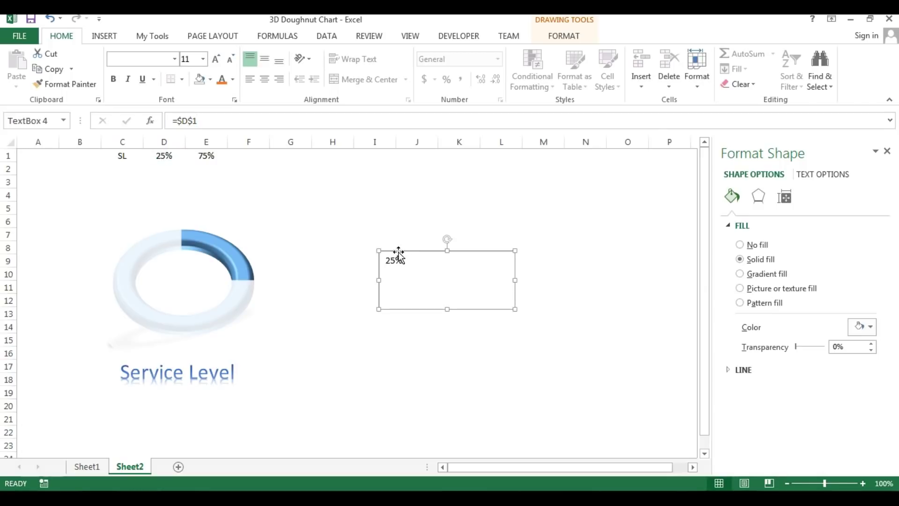
pyautogui.moveTo(515, 309); pyautogui.dragTo(494, 303)
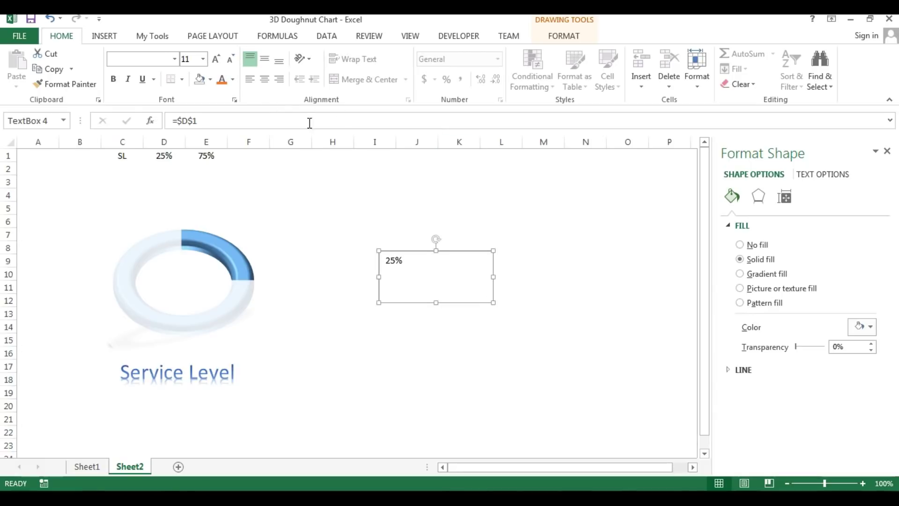
# - Center the percentage horizontally and vertically within its text box
pyautogui.click(267, 82)
pyautogui.click(266, 61)
pyautogui.click(265, 80)
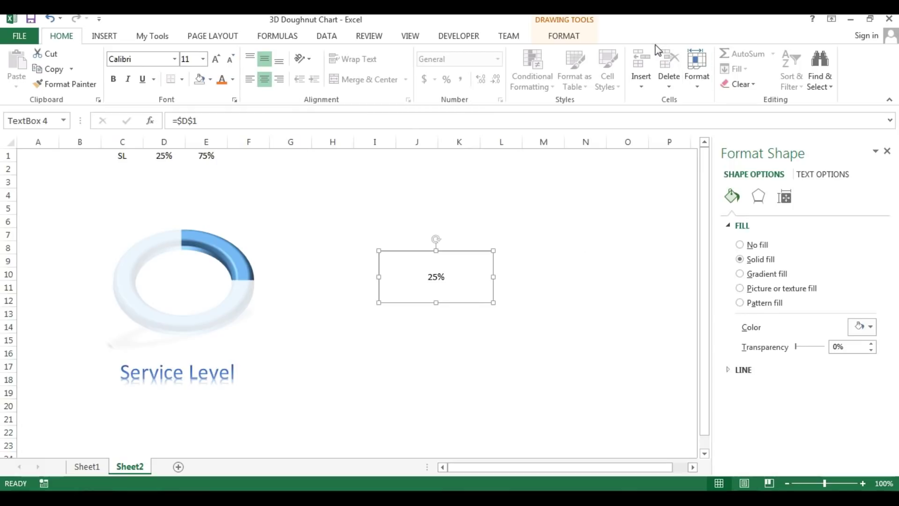
# - Remove the fill and the outline from the percentage text box
pyautogui.click(565, 37)
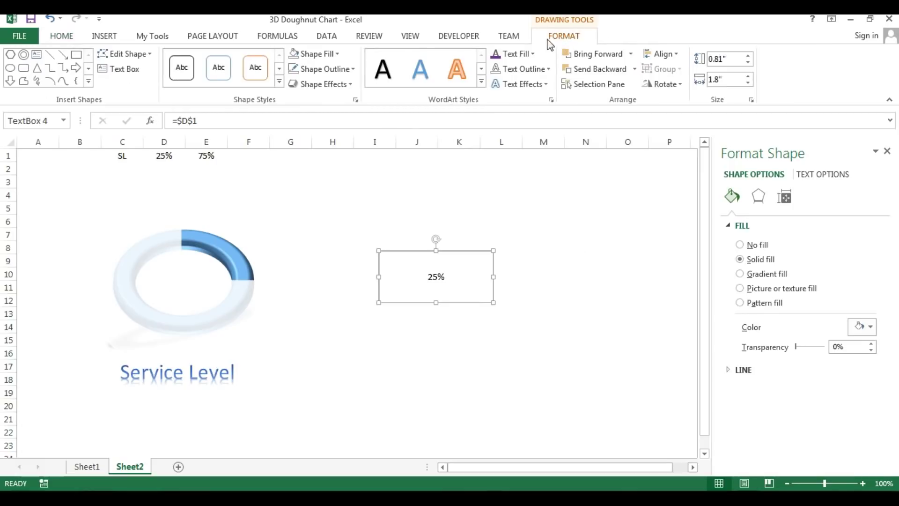
pyautogui.click(328, 56)
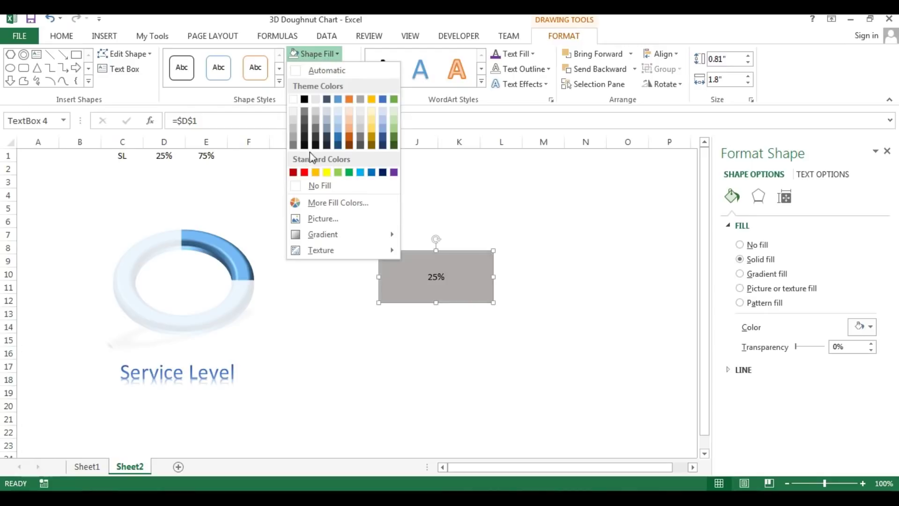
pyautogui.click(309, 184)
pyautogui.click(323, 69)
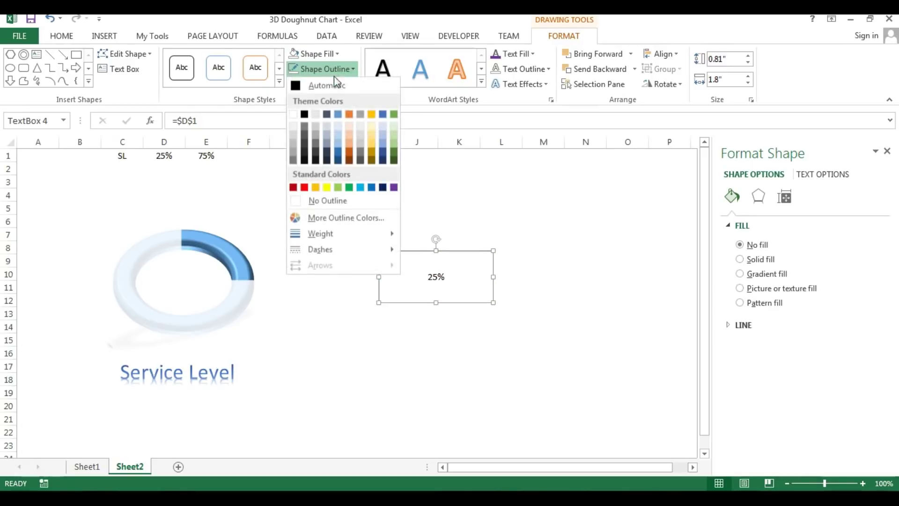
pyautogui.click(318, 199)
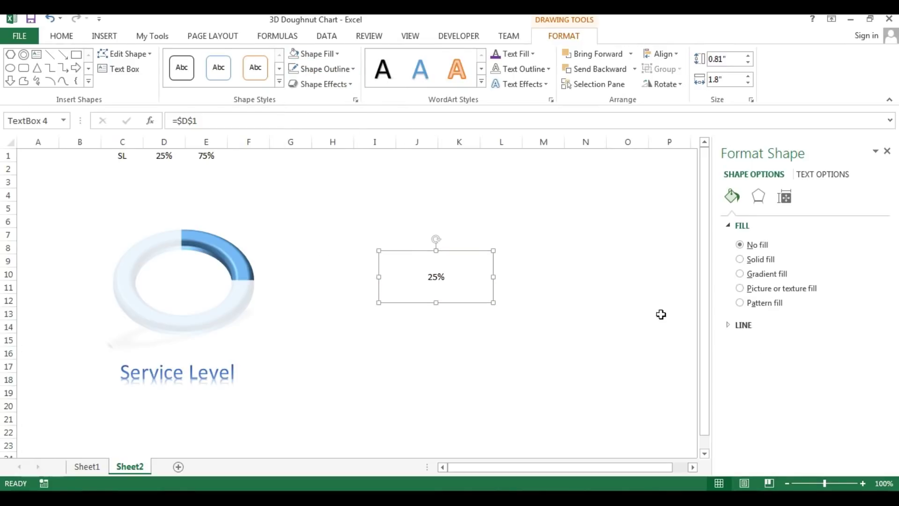
# - Format the percentage text box in the Impact font at size 35
pyautogui.click(59, 38)
pyautogui.click(193, 58)
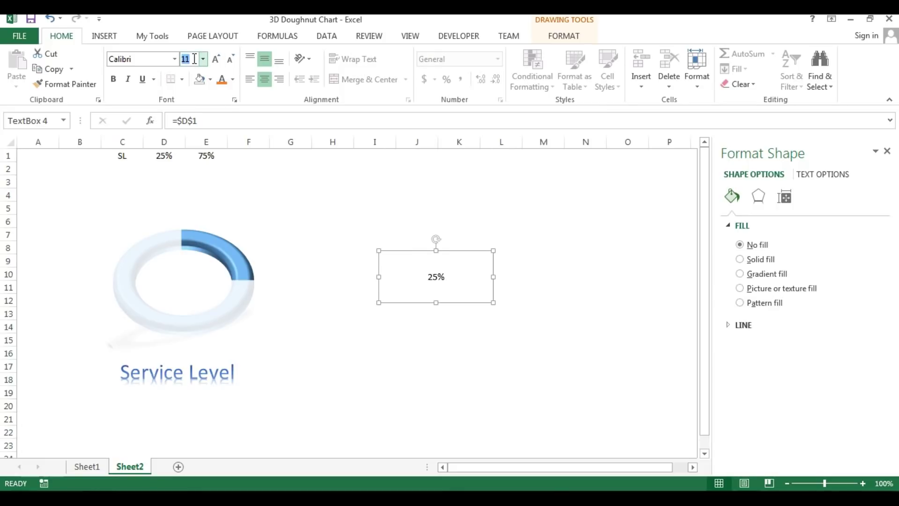
pyautogui.write('35')
pyautogui.press('Return')
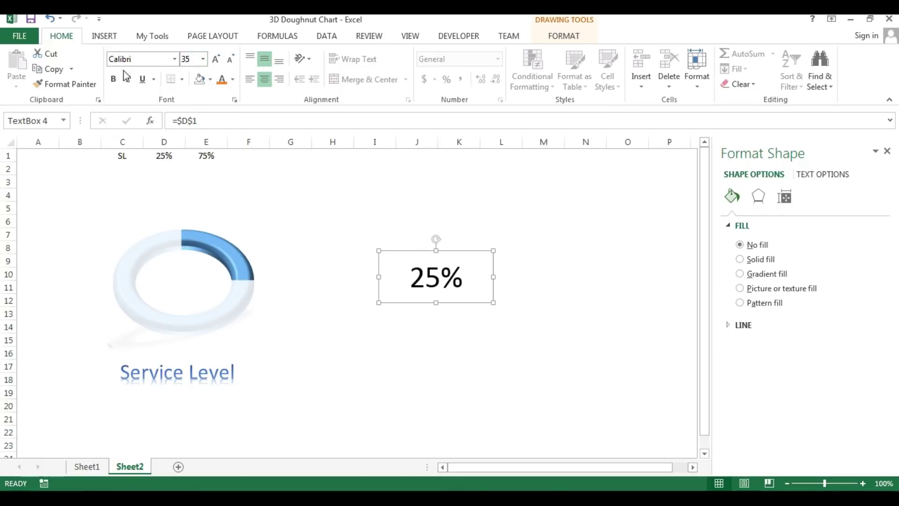
pyautogui.click(143, 59)
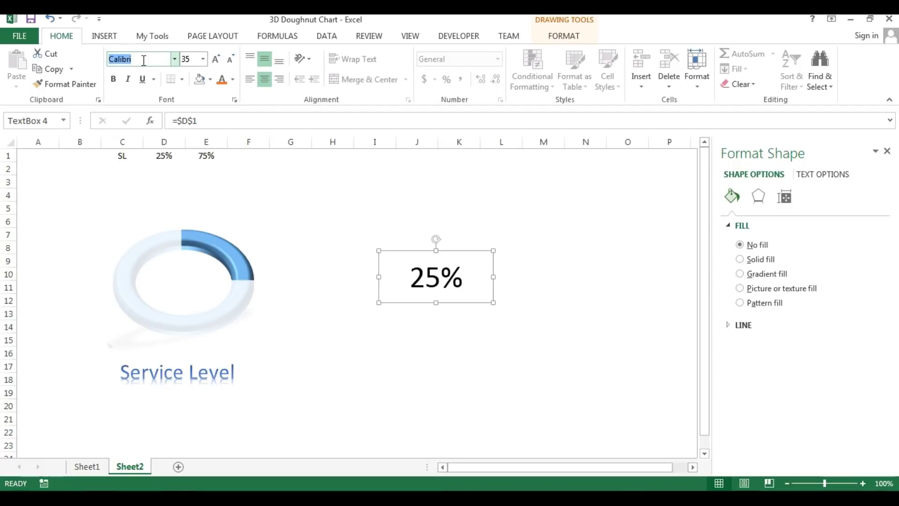
pyautogui.write('Impact')
pyautogui.press('Return')
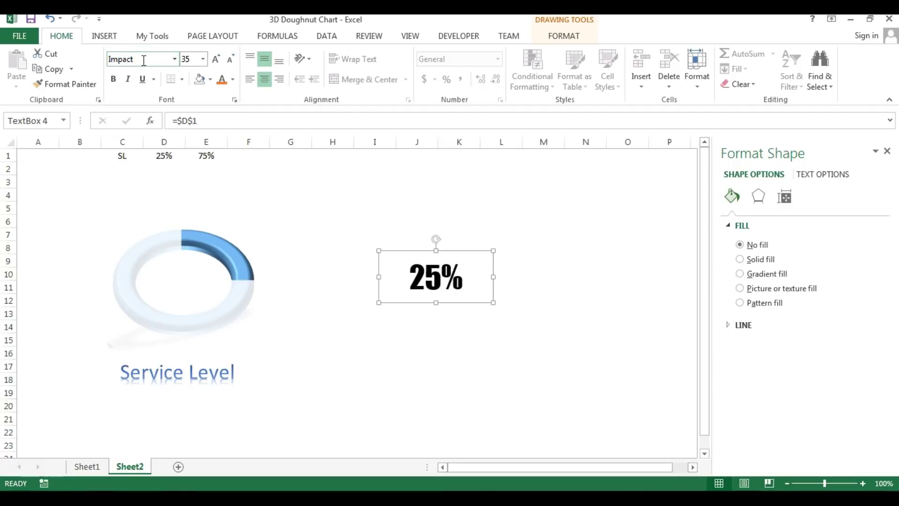
# - Center the percentage text box inside the donut hole and color its text with the light blue theme color
pyautogui.moveTo(471, 304); pyautogui.dragTo(221, 309)
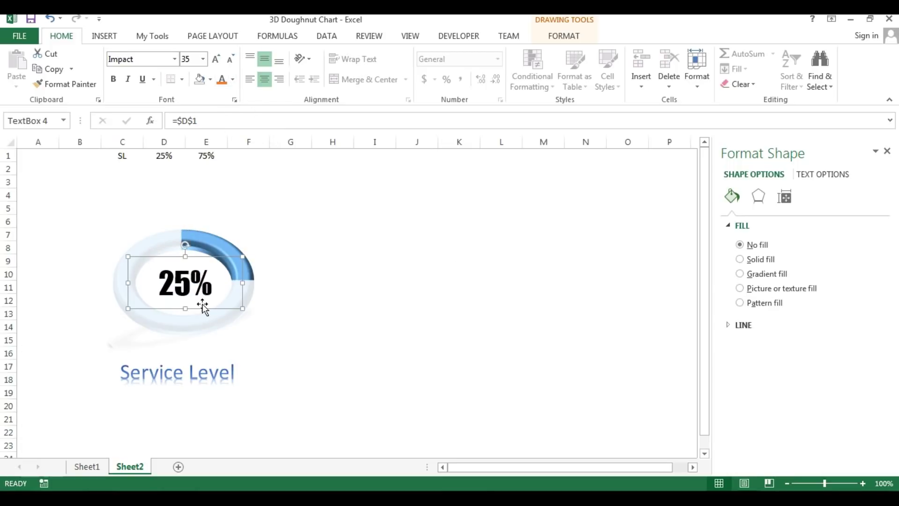
pyautogui.click(233, 80)
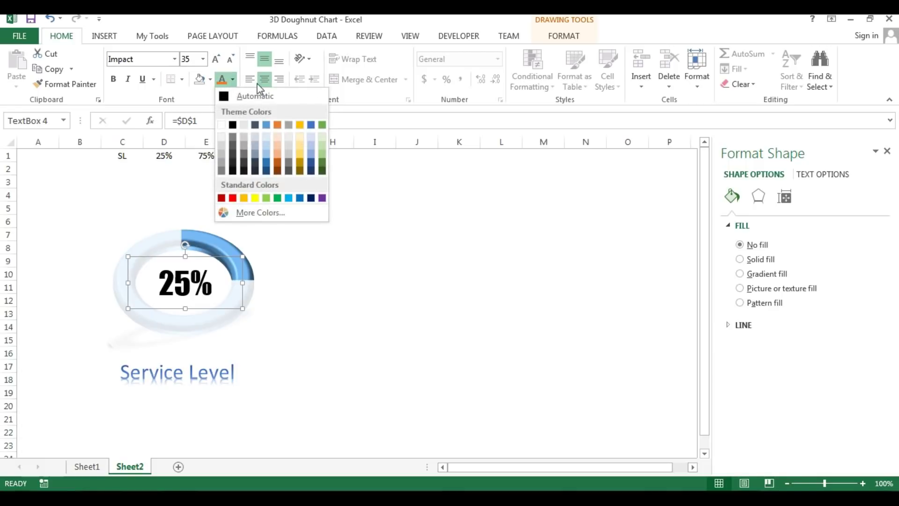
pyautogui.click(265, 125)
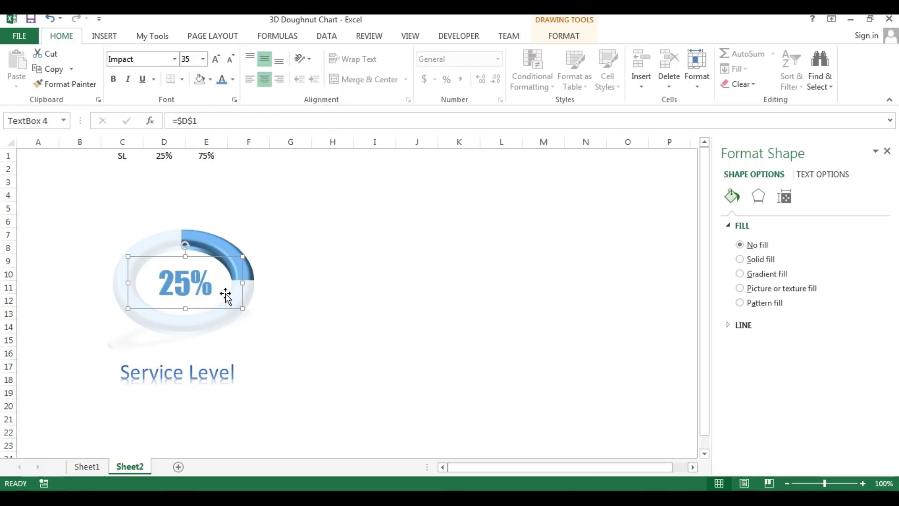
pyautogui.moveTo(201, 308); pyautogui.dragTo(208, 309)
pyautogui.click(437, 326)
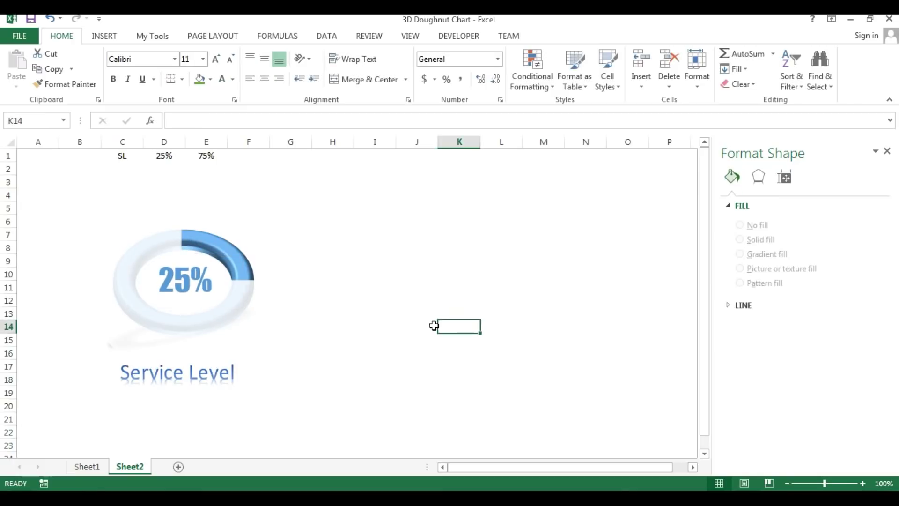
pyautogui.click(203, 376)
pyautogui.click(352, 329)
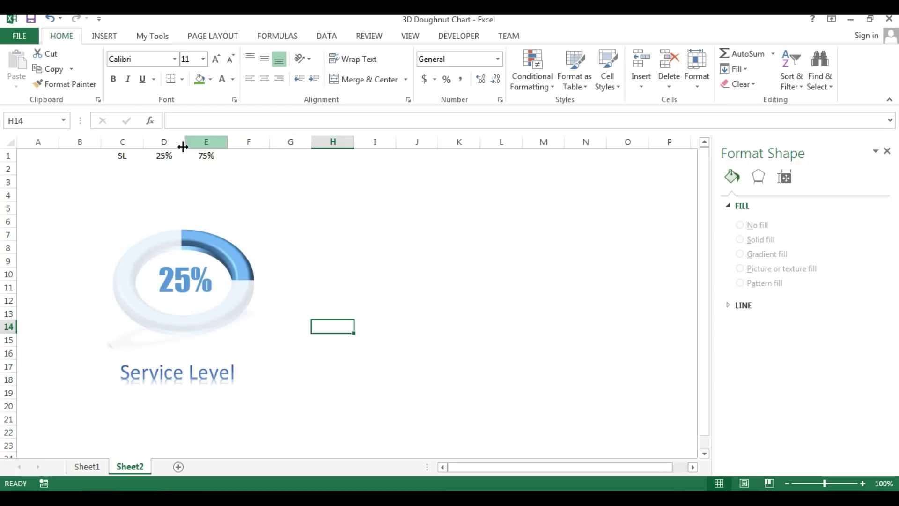
# - Copy the service level cells C1:E1 to I1:K1
pyautogui.moveTo(129, 157); pyautogui.dragTo(206, 156)
pyautogui.hotkey('ctrl', 'c')
pyautogui.click(334, 155)
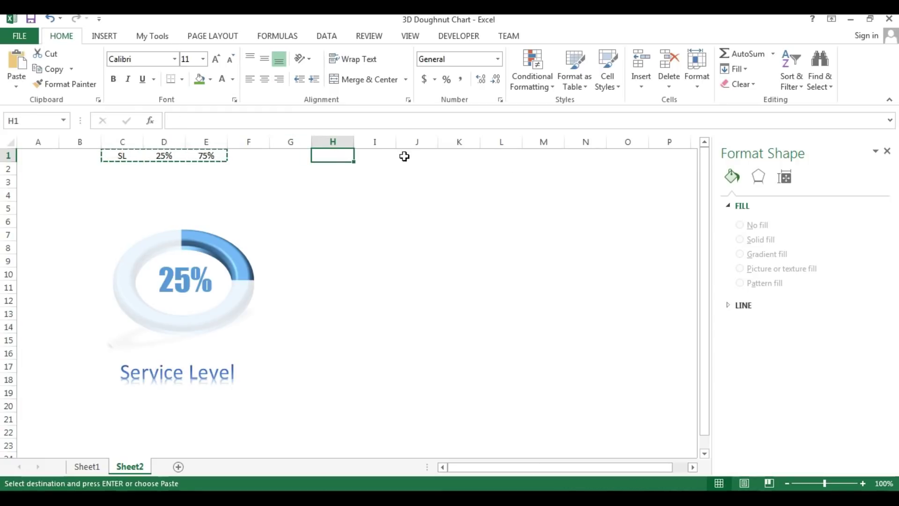
pyautogui.click(365, 155)
pyautogui.hotkey('ctrl', 'v')
# - Replace the copied label in I1 with "Quality Score" and autofit the width of column I
pyautogui.click(378, 152)
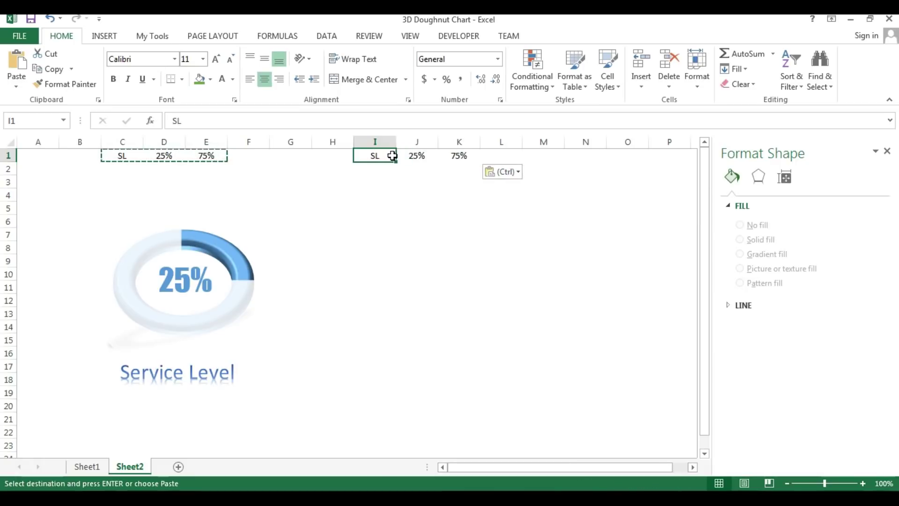
pyautogui.press('Escape')
pyautogui.write('Quality Score')
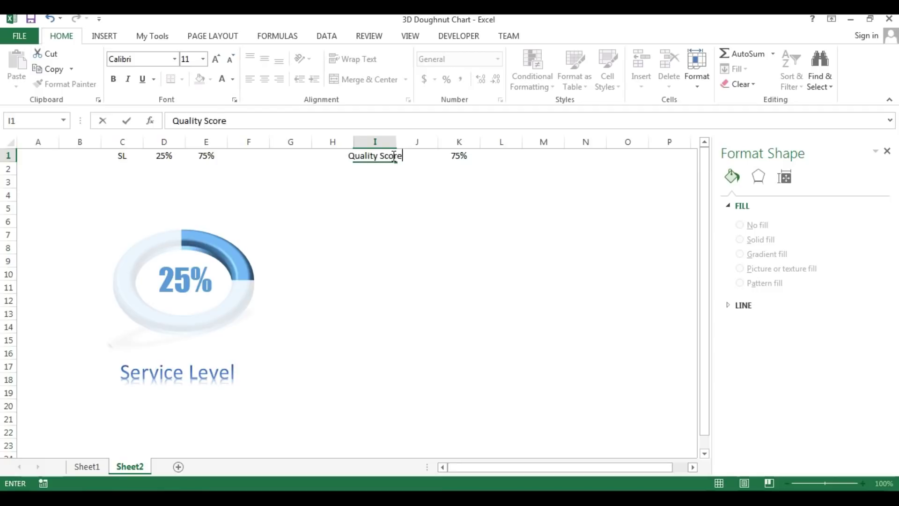
pyautogui.press('Return')
pyautogui.click(393, 156)
pyautogui.hotkey('alt', 'o')
pyautogui.press('c')
pyautogui.press('a')
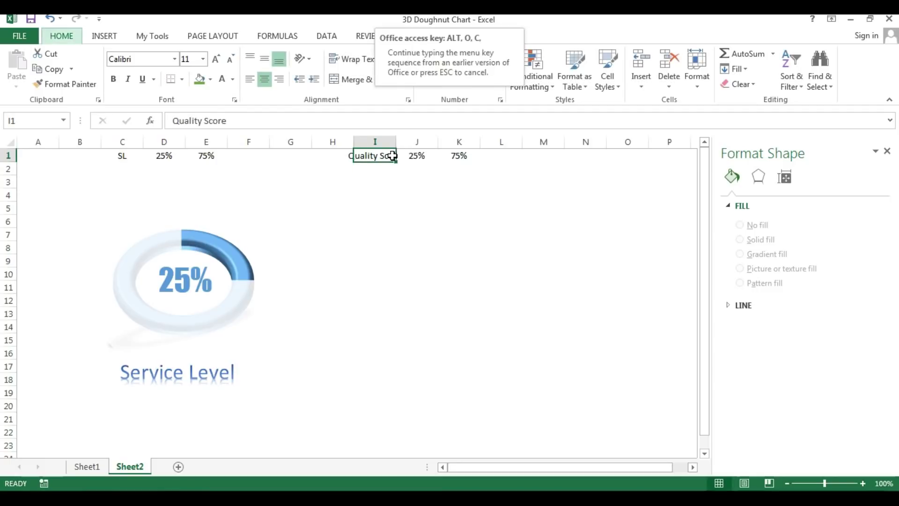
# - Nudge the percentage text box slightly lower in the donut hole and group it with the donut, pie chart and Service Level label
pyautogui.click(221, 295)
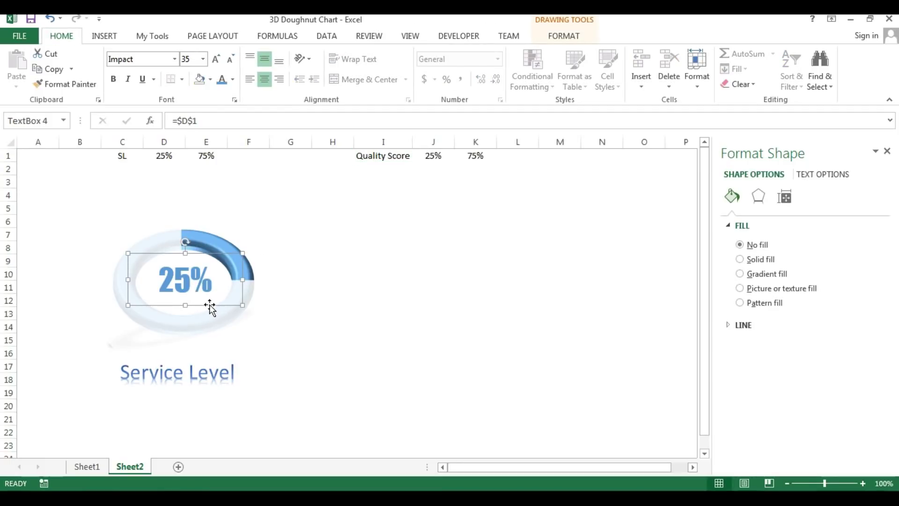
pyautogui.moveTo(211, 304); pyautogui.dragTo(208, 308)
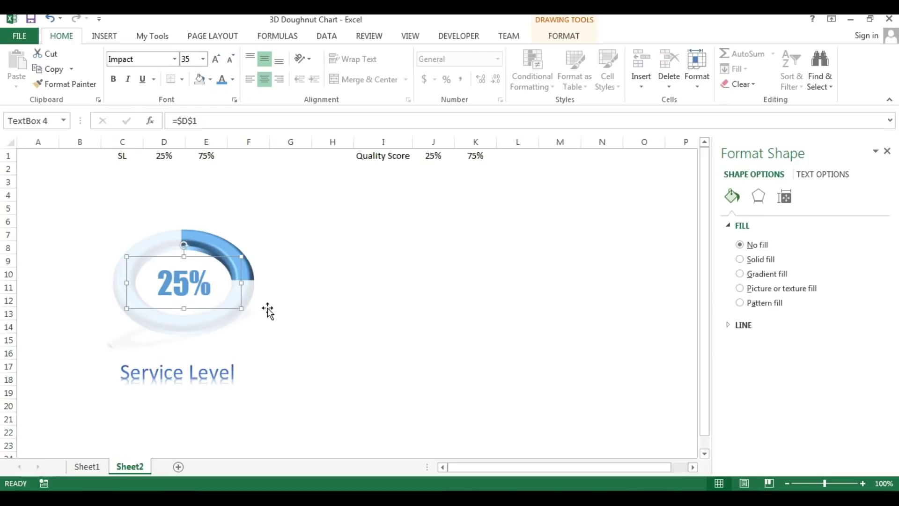
pyautogui.hotkey('ctrl', 'a')
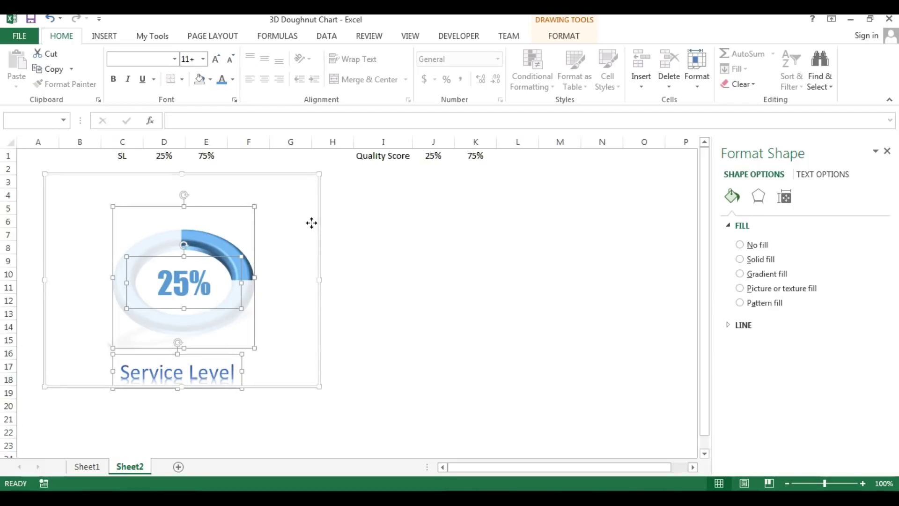
pyautogui.rightClick(318, 229)
pyautogui.moveTo(363, 302)
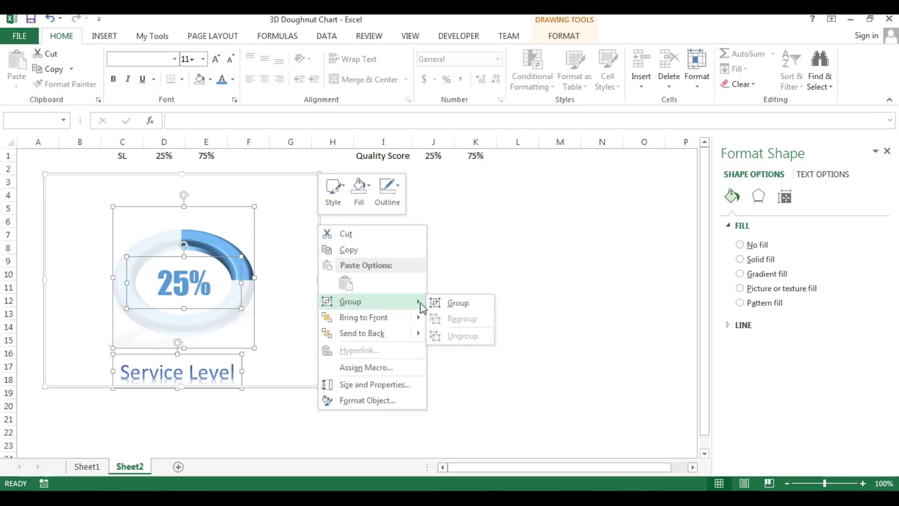
pyautogui.click(453, 301)
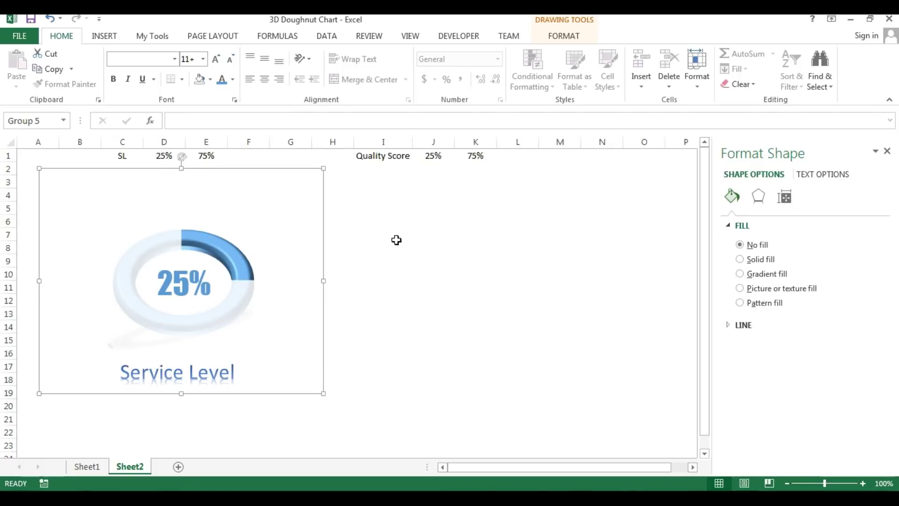
# - Shift the Service Level group slightly up and to the left, and place a copy of it beneath the Quality Score cells
pyautogui.moveTo(398, 236); pyautogui.dragTo(316, 237)
pyautogui.hotkey('ctrl', 'c')
pyautogui.click(381, 195)
pyautogui.hotkey('ctrl', 'v')
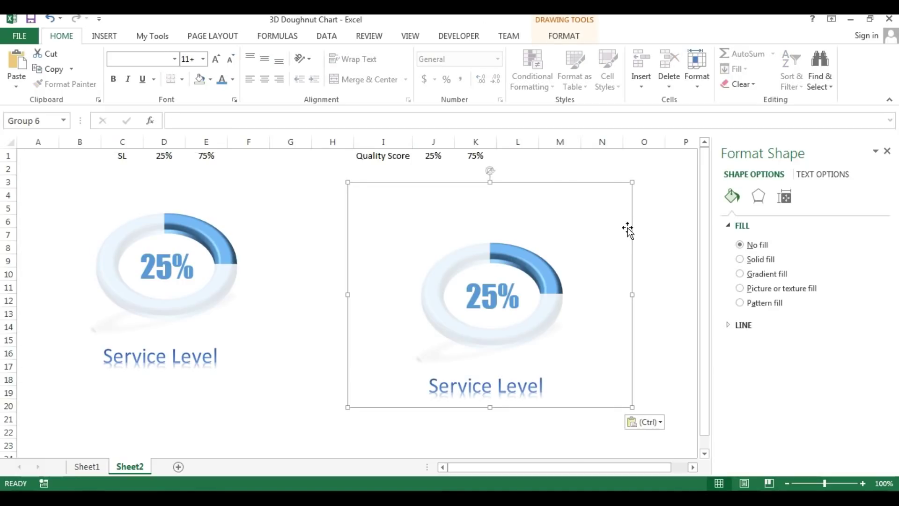
pyautogui.moveTo(630, 228); pyautogui.dragTo(572, 202)
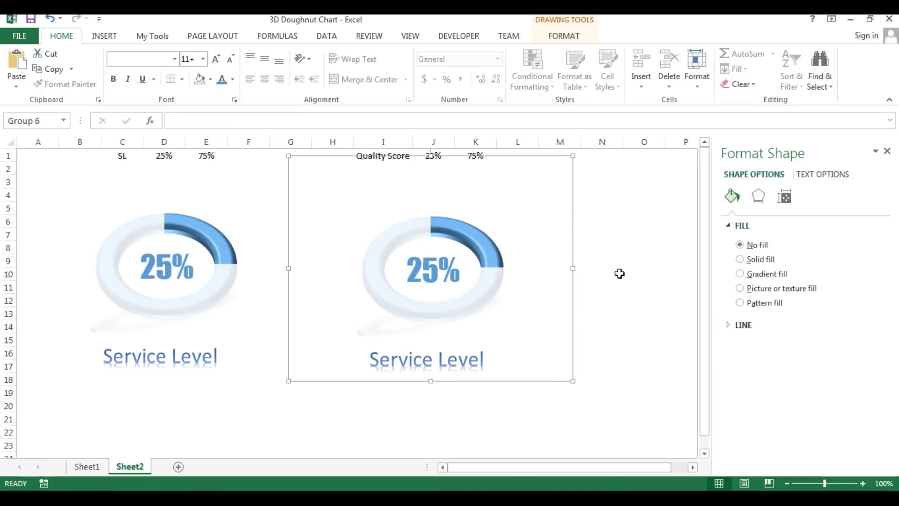
pyautogui.moveTo(571, 307); pyautogui.dragTo(560, 322)
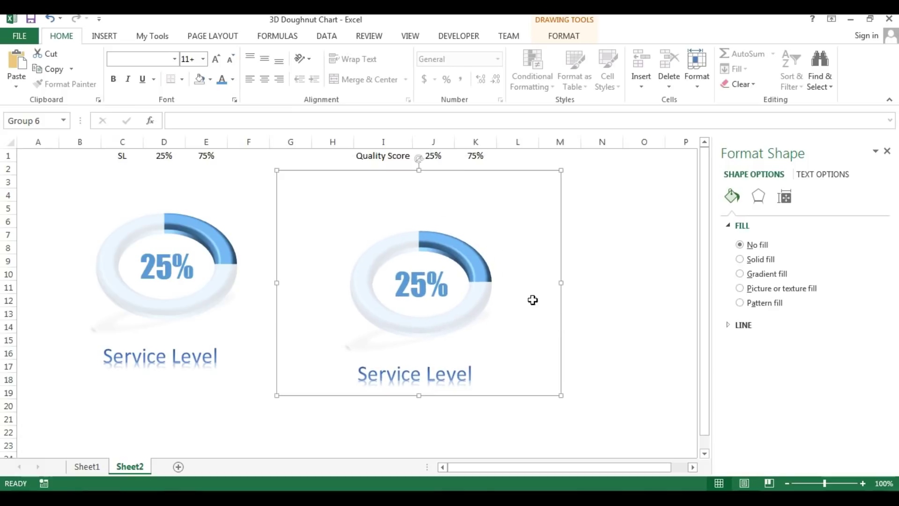
# - Change the copied pie chart's series values to Sheet2 cells J1:K1
pyautogui.click(473, 281)
pyautogui.click(456, 320)
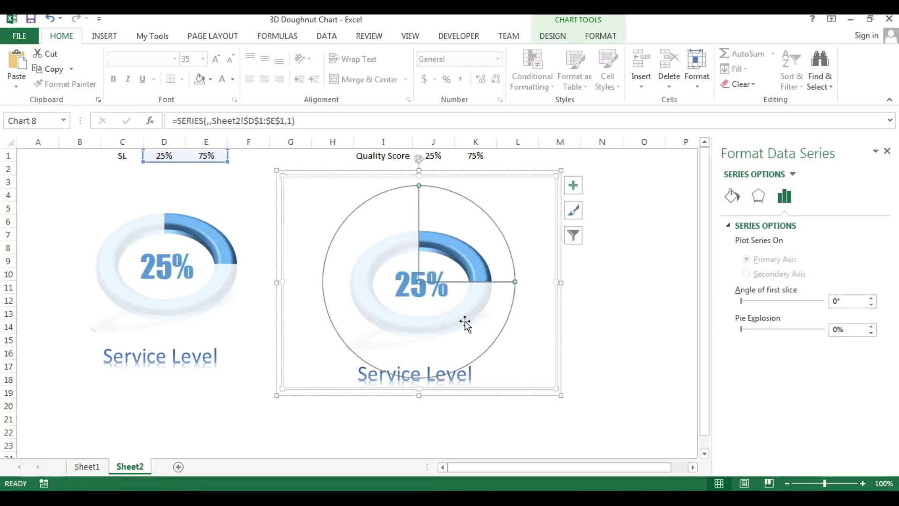
pyautogui.rightClick(499, 312)
pyautogui.click(538, 365)
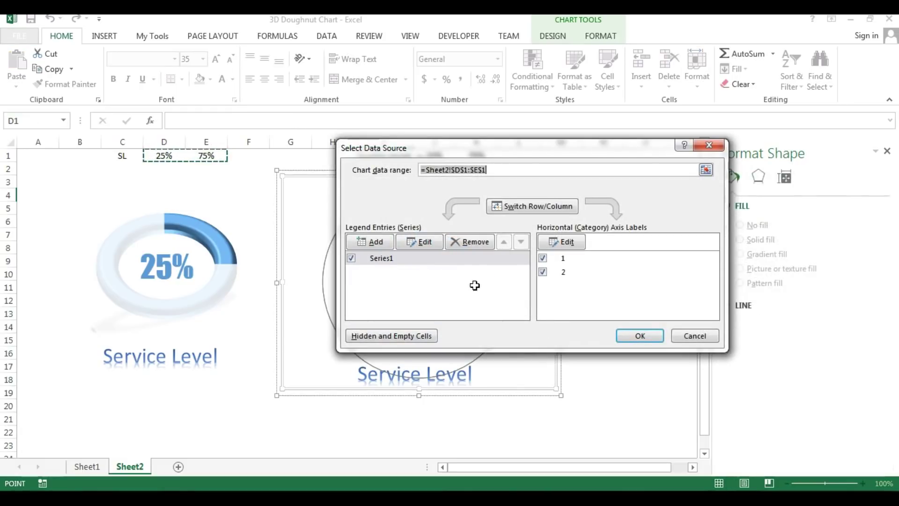
pyautogui.click(424, 241)
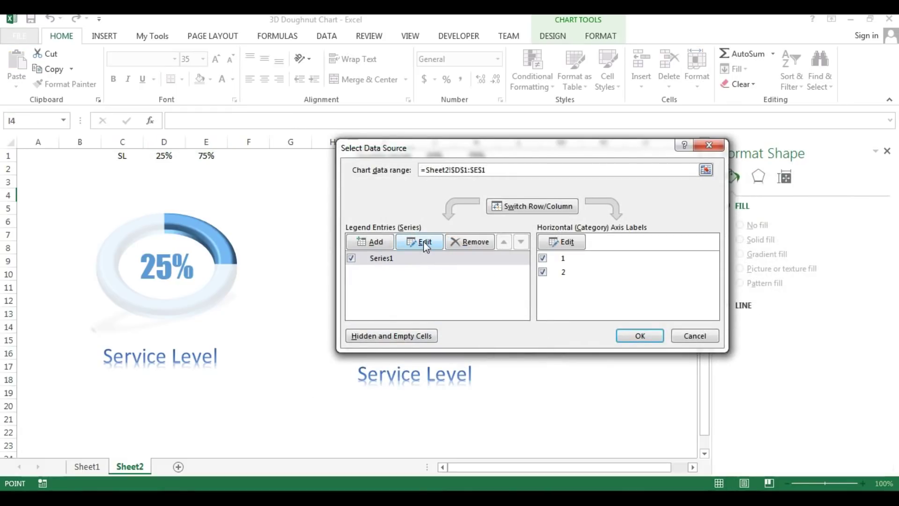
pyautogui.click(501, 263)
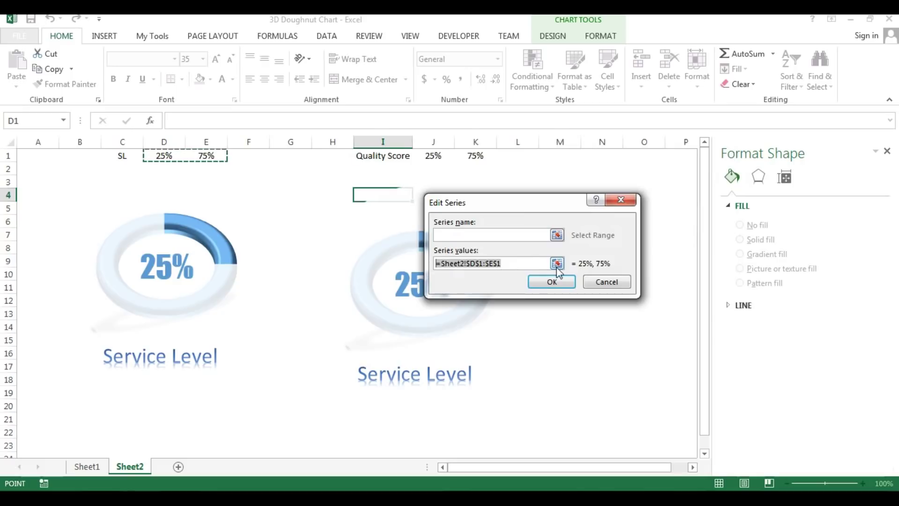
pyautogui.press('BackSpace')
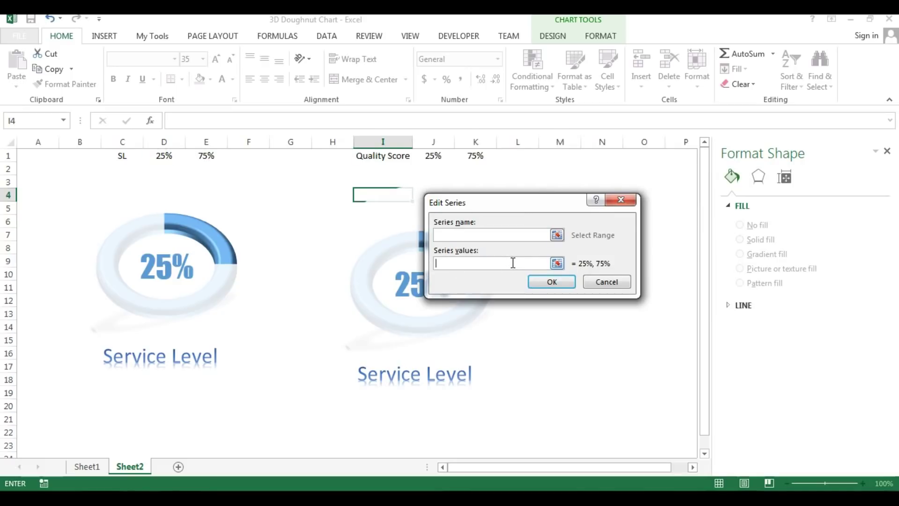
pyautogui.moveTo(430, 157); pyautogui.dragTo(473, 156)
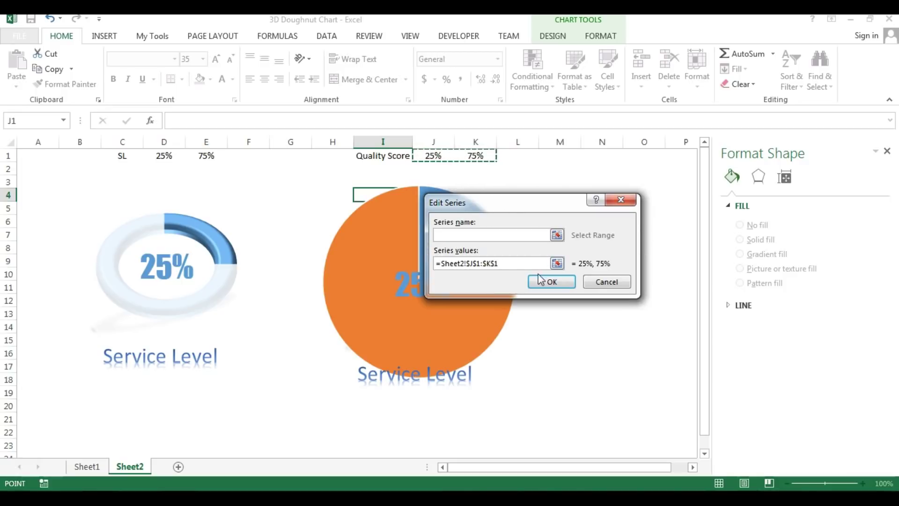
pyautogui.click(551, 282)
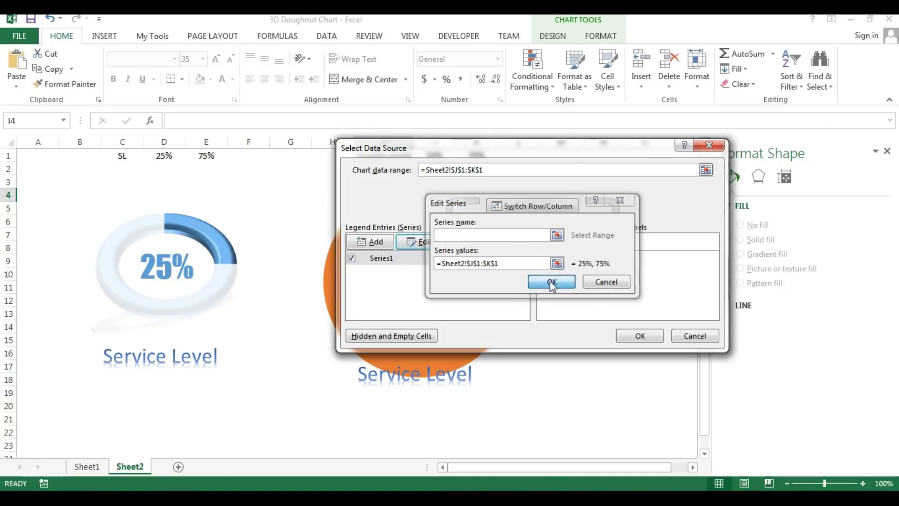
pyautogui.click(638, 340)
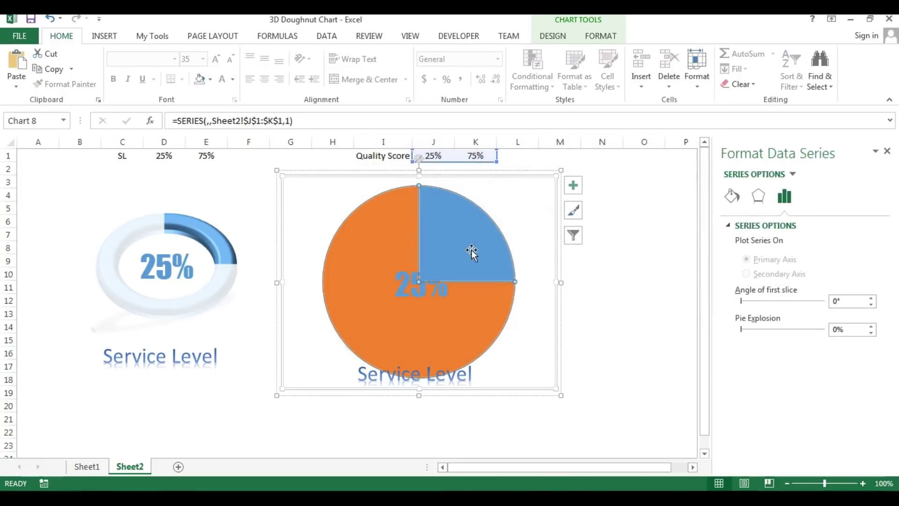
pyautogui.click(620, 338)
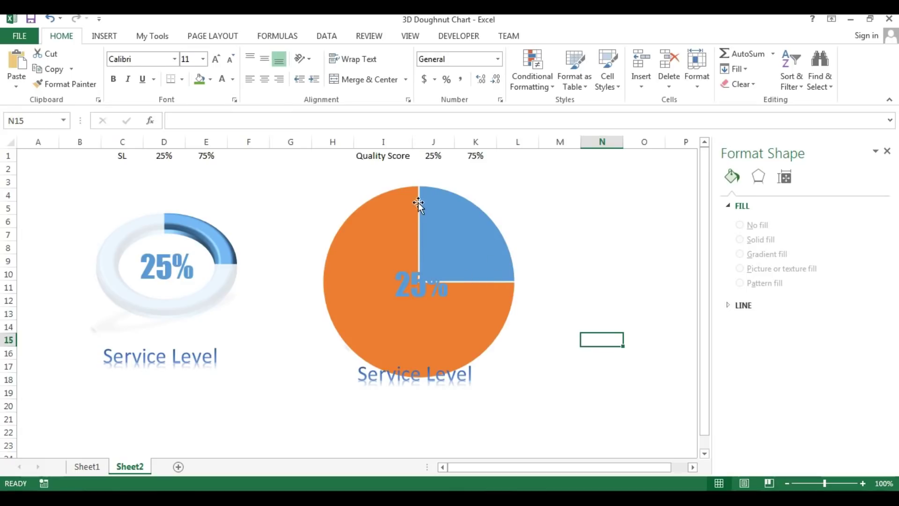
# - Remove the outline from the copied chart's pie series
pyautogui.click(400, 235)
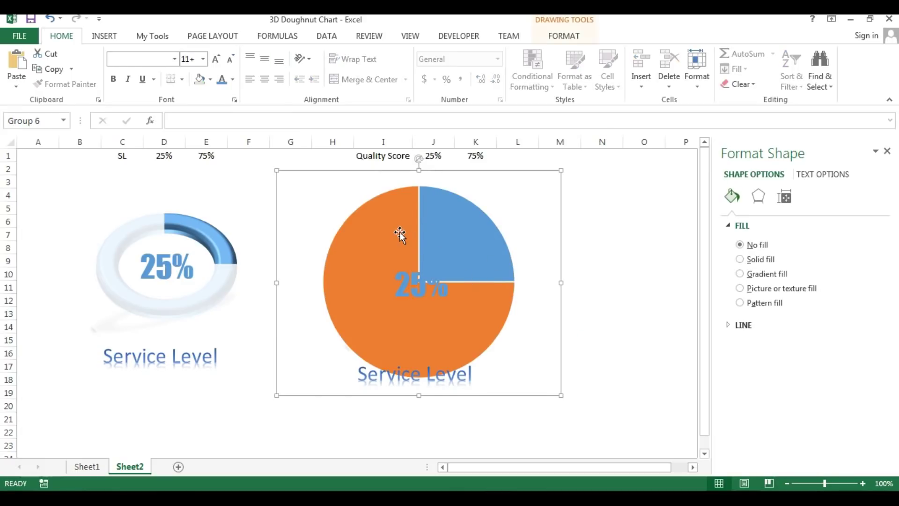
pyautogui.click(380, 238)
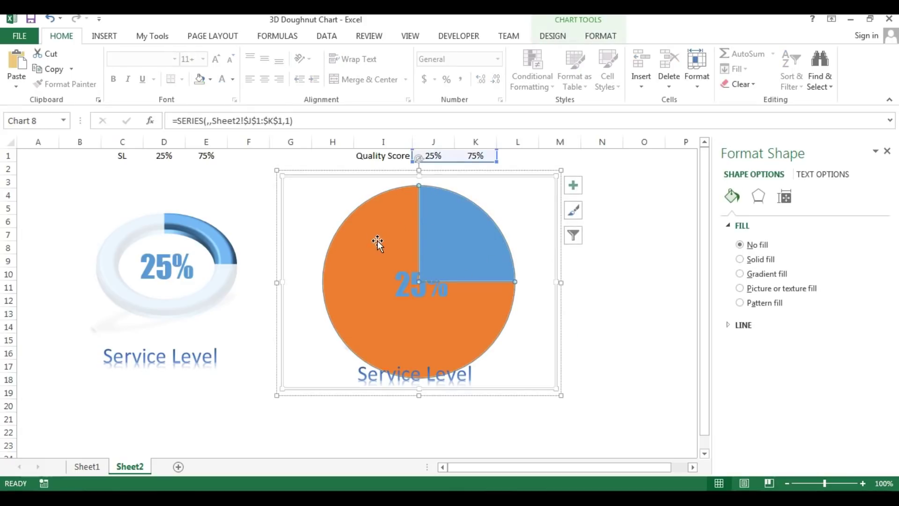
pyautogui.click(599, 36)
pyautogui.click(363, 70)
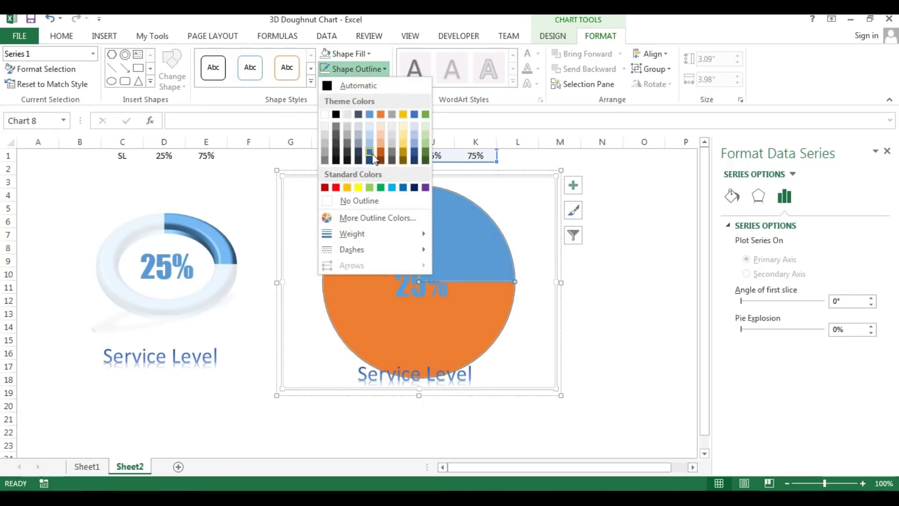
pyautogui.click(347, 203)
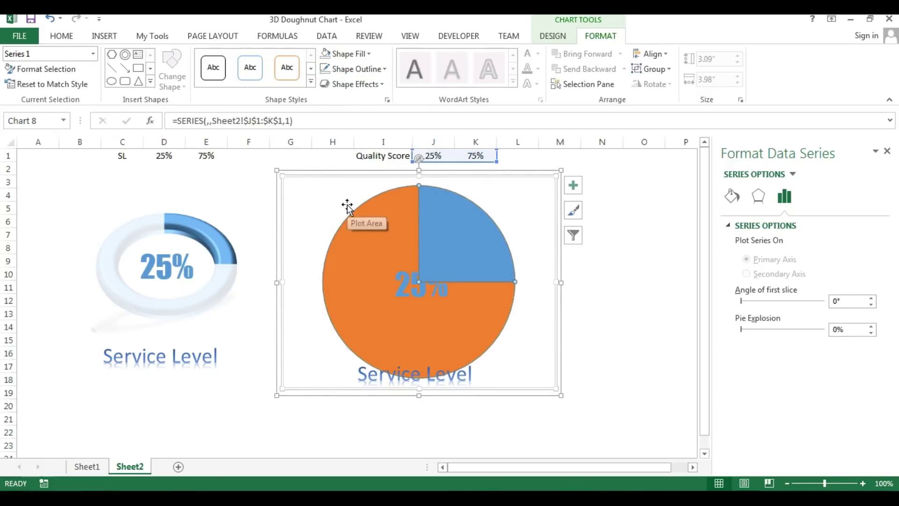
# - Set the blue 25% slice of the copied pie chart to no fill
pyautogui.click(464, 231)
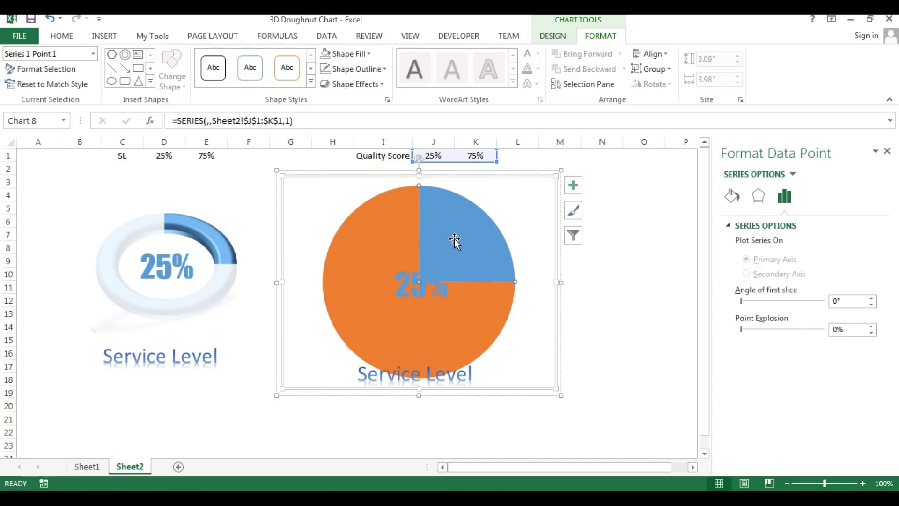
pyautogui.click(731, 196)
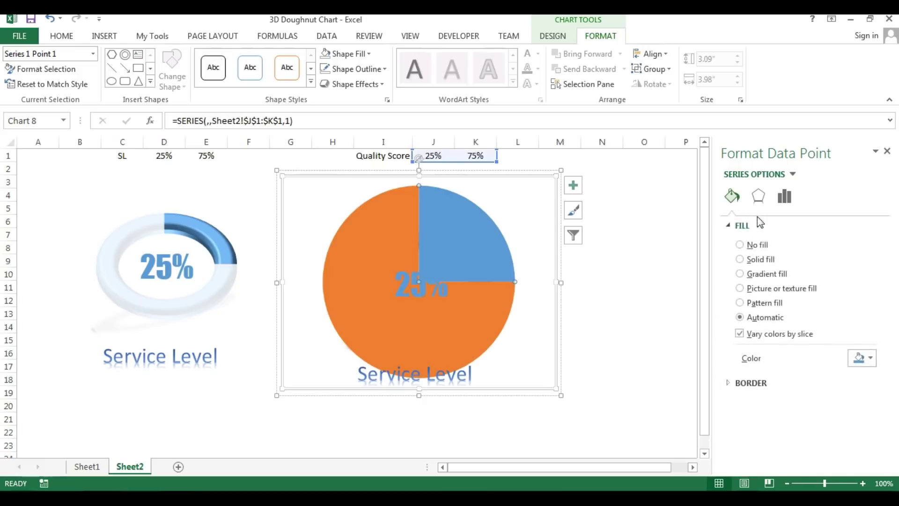
pyautogui.click(758, 246)
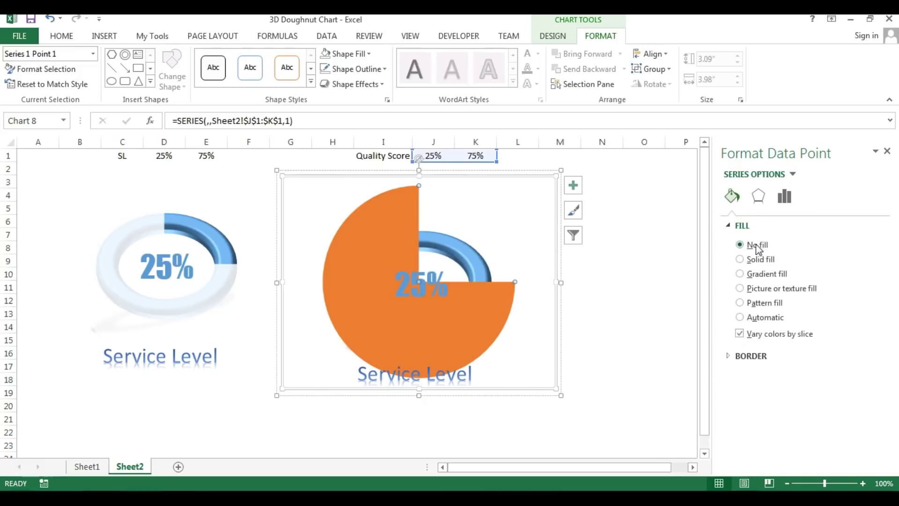
# - Fill the orange 75% slice of the copied pie with solid white at 15% transparency
pyautogui.click(365, 251)
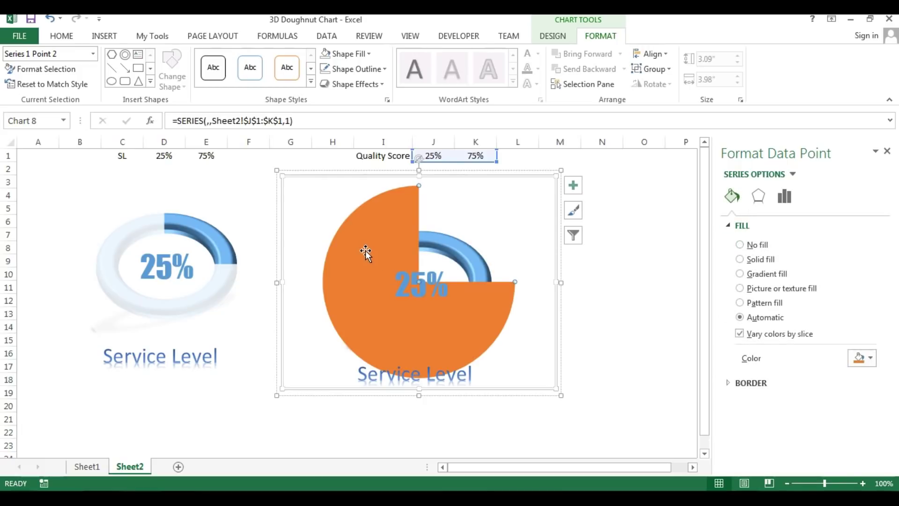
pyautogui.click(862, 357)
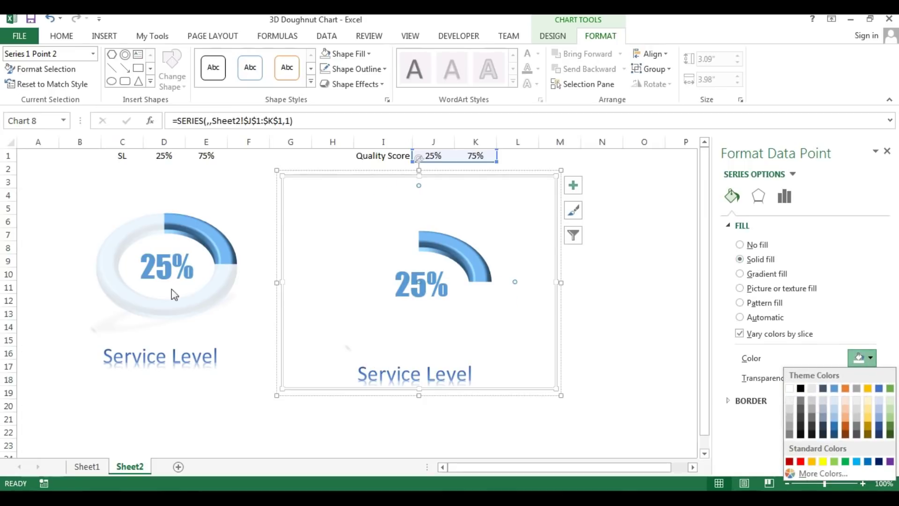
pyautogui.click(789, 389)
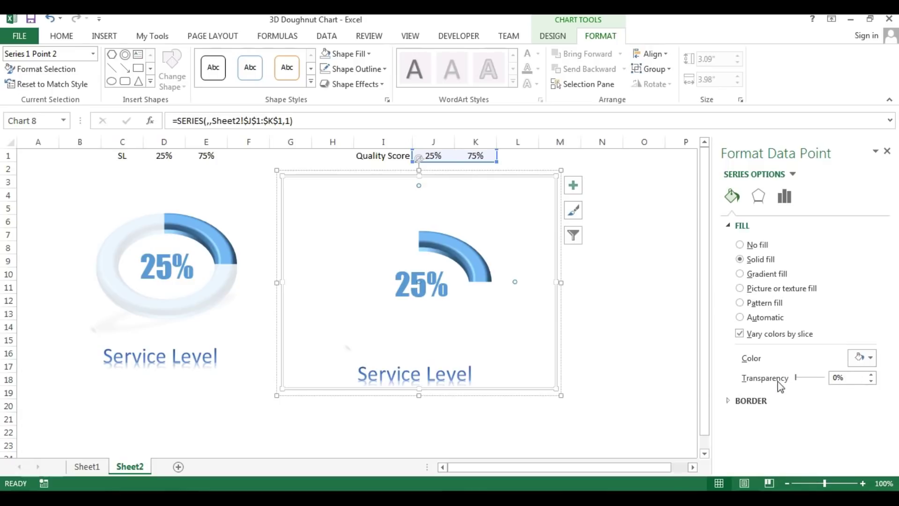
pyautogui.click(751, 375)
pyautogui.write('15')
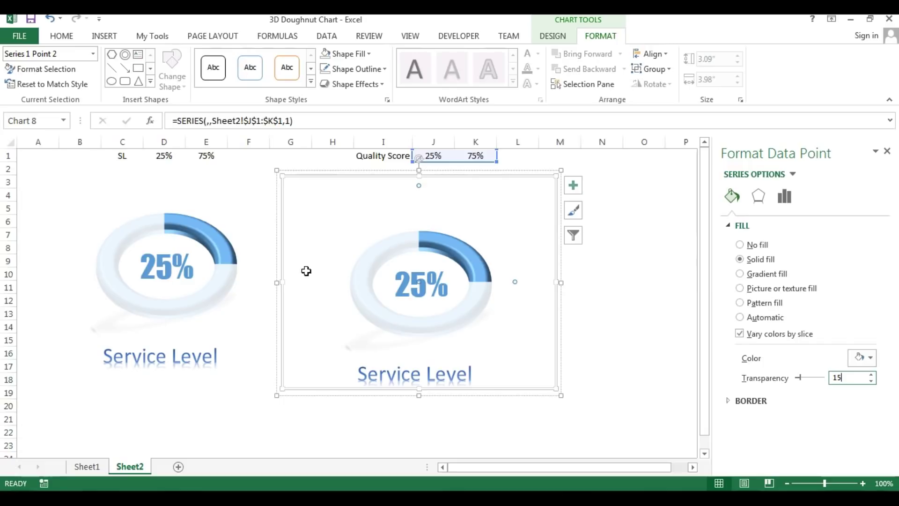
pyautogui.click(614, 302)
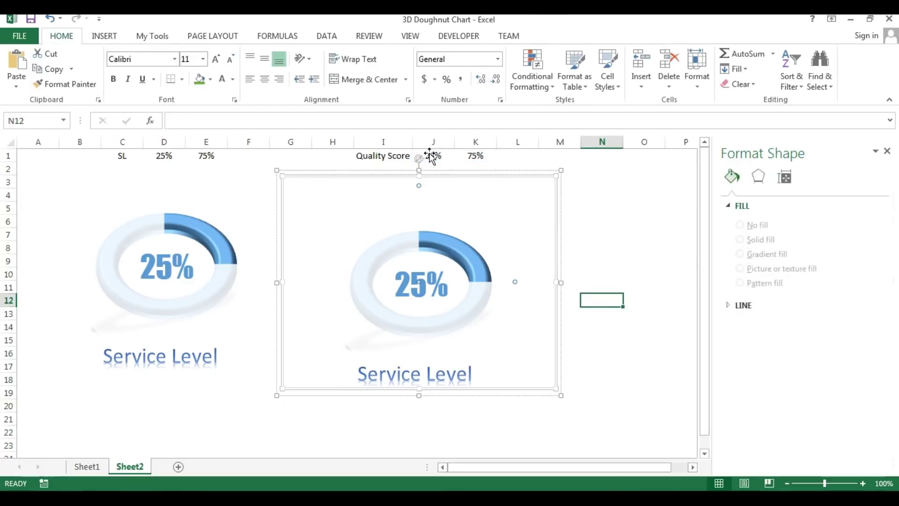
# - Set the Quality Score percentage in J1 to 85%
pyautogui.click(437, 156)
pyautogui.write('85')
pyautogui.press('Return')
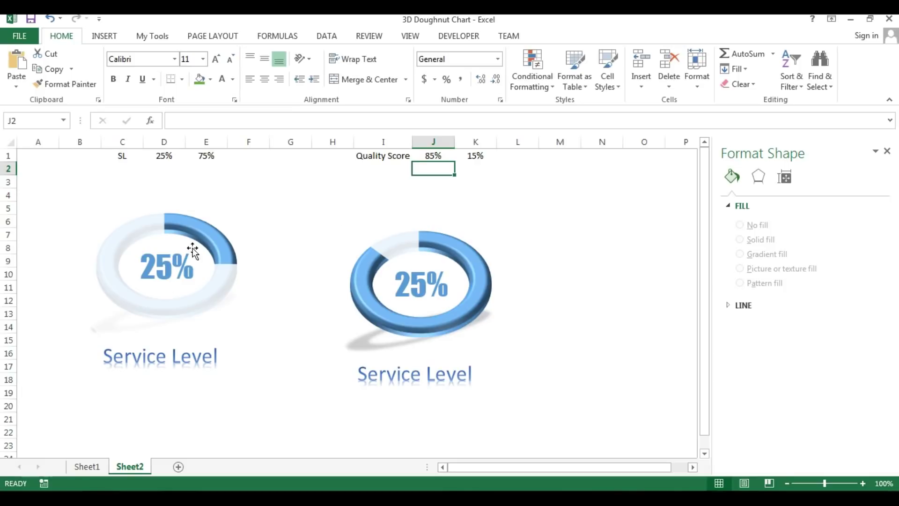
# - Link the percentage text box in the copied donut to cell J1
pyautogui.click(419, 287)
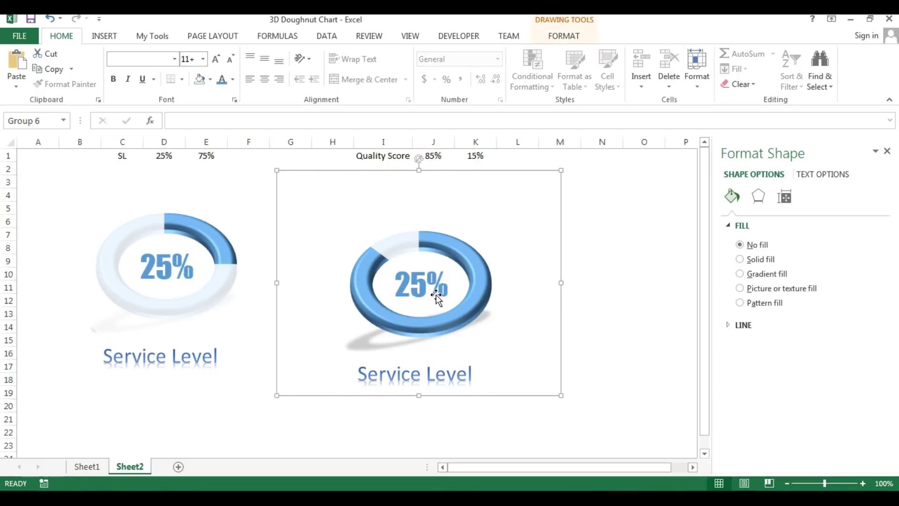
pyautogui.click(420, 280)
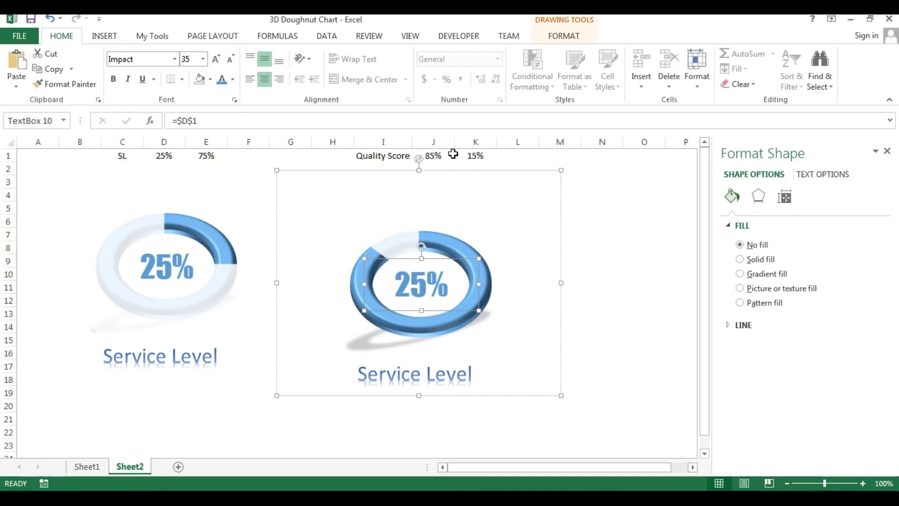
pyautogui.moveTo(231, 122); pyautogui.dragTo(63, 121)
pyautogui.write('=')
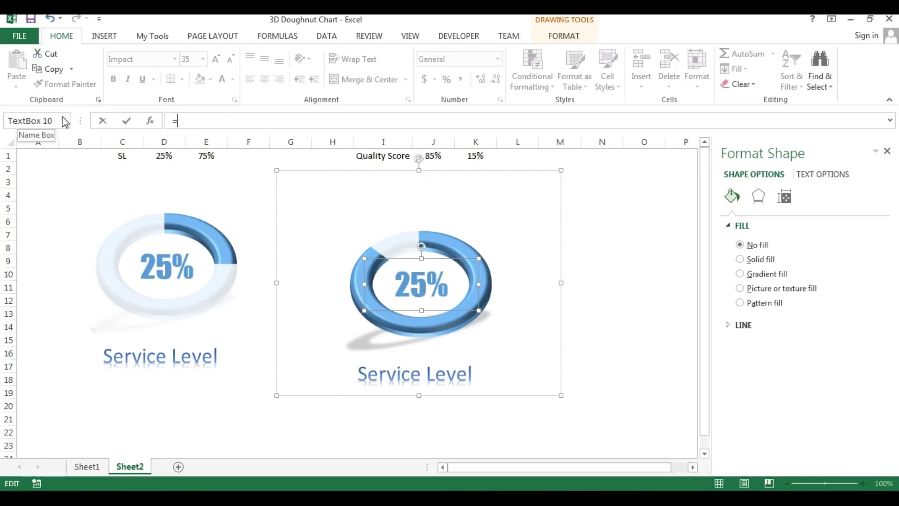
pyautogui.click(437, 155)
pyautogui.press('Return')
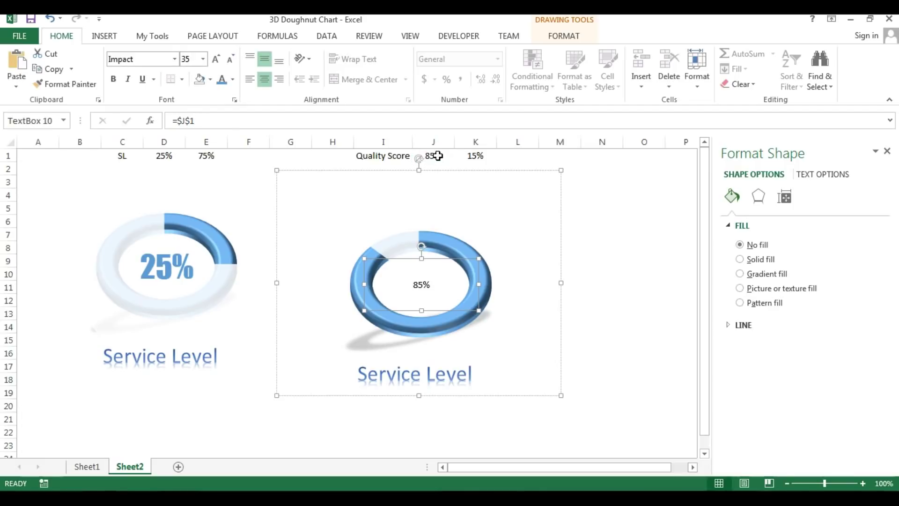
# - Format the 85% text in the copied donut as Impact, size 35, in orange
pyautogui.click(142, 60)
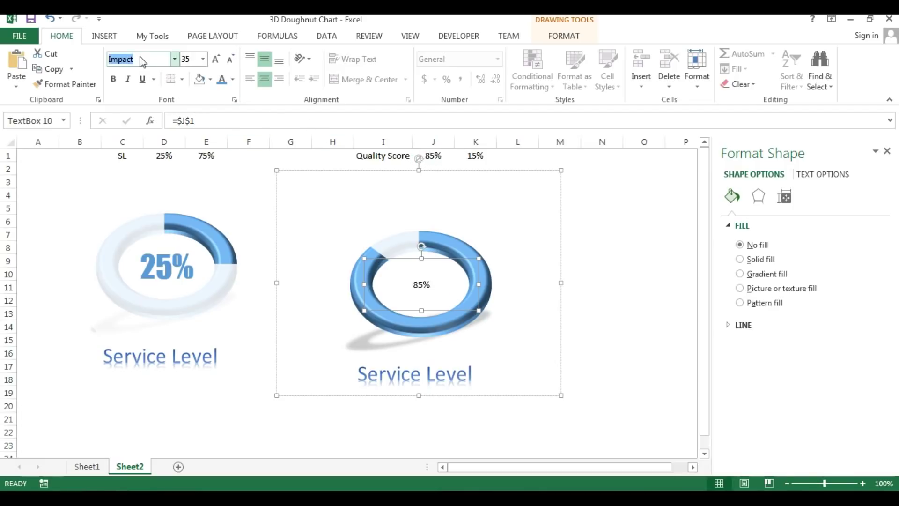
pyautogui.click(176, 60)
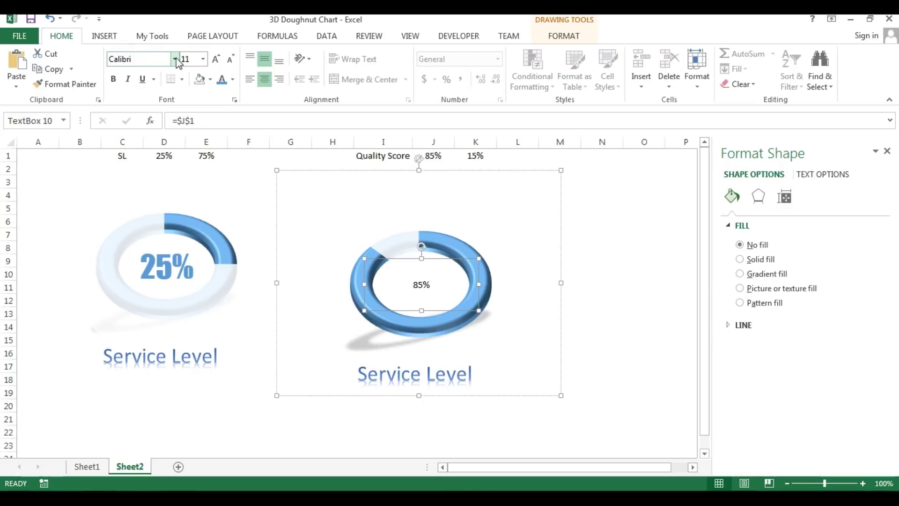
pyautogui.click(166, 57)
pyautogui.write('Impact')
pyautogui.press('Return')
pyautogui.click(186, 62)
pyautogui.write('3')
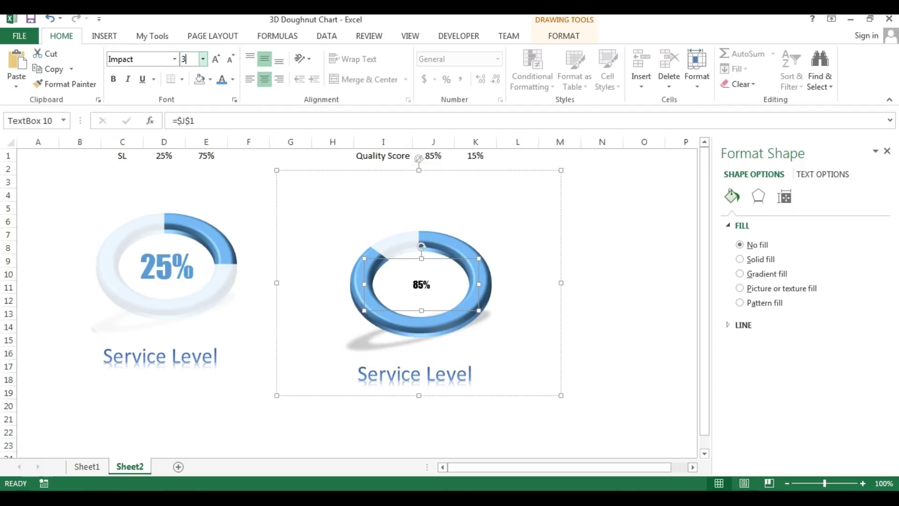
pyautogui.write('5')
pyautogui.press('Return')
pyautogui.click(232, 79)
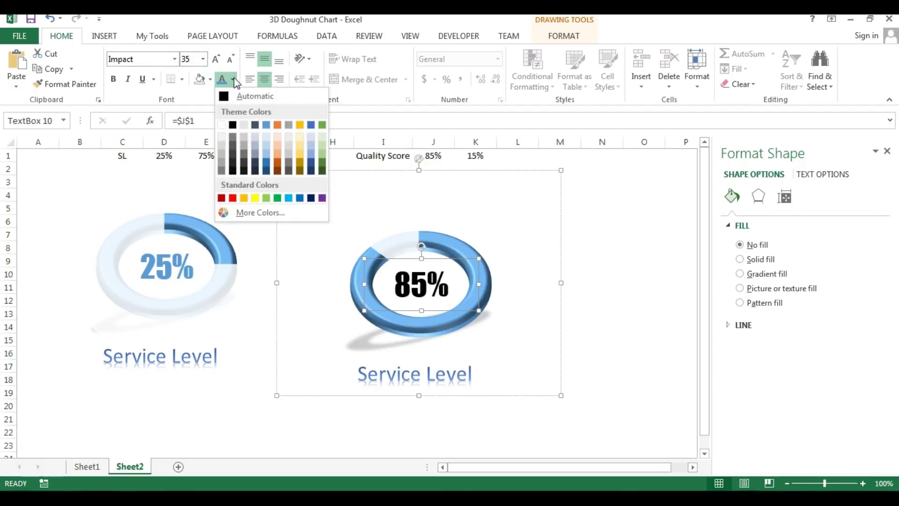
pyautogui.click(278, 125)
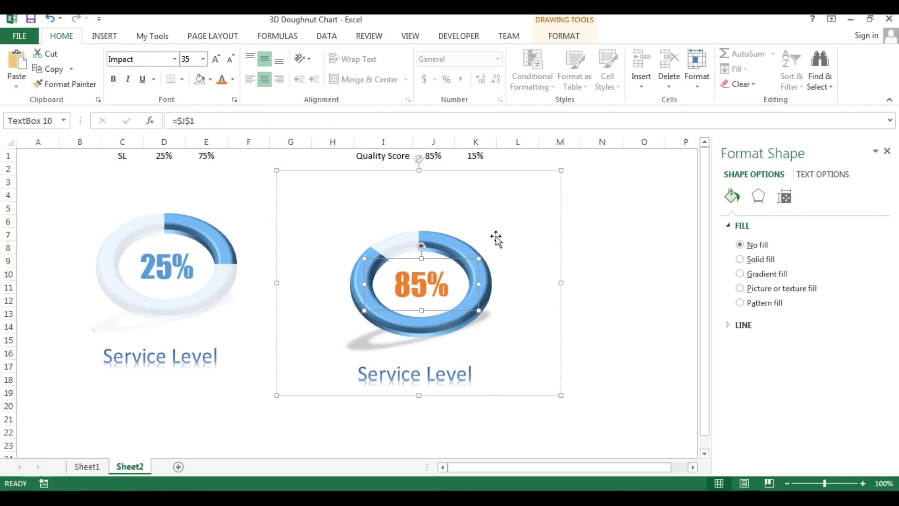
# - Replace the copied chart's Service Level label with "Quality Score" and colour its text orange
pyautogui.click(449, 384)
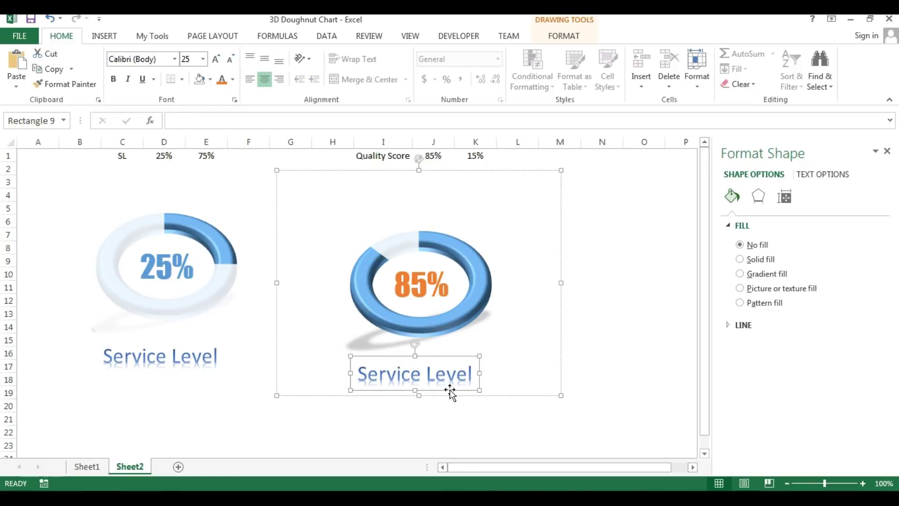
pyautogui.tripleClick(448, 377)
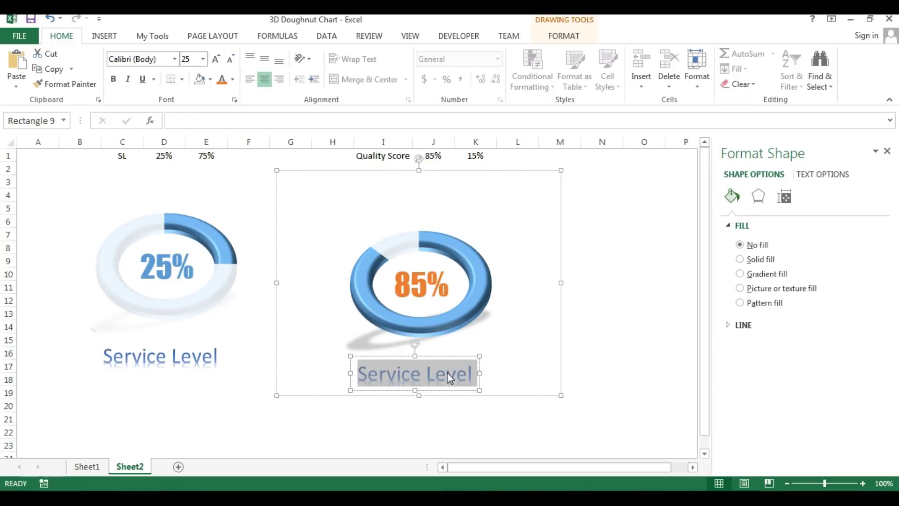
pyautogui.write('Quality Score')
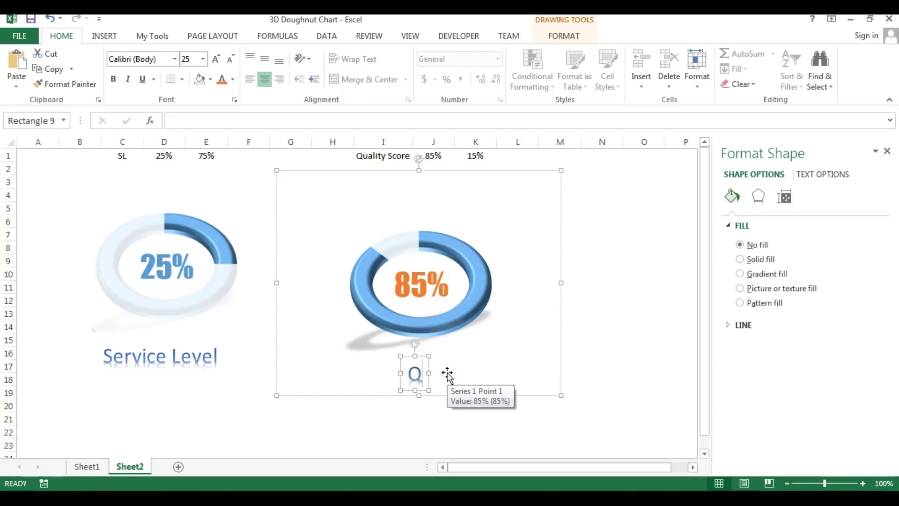
pyautogui.click(453, 355)
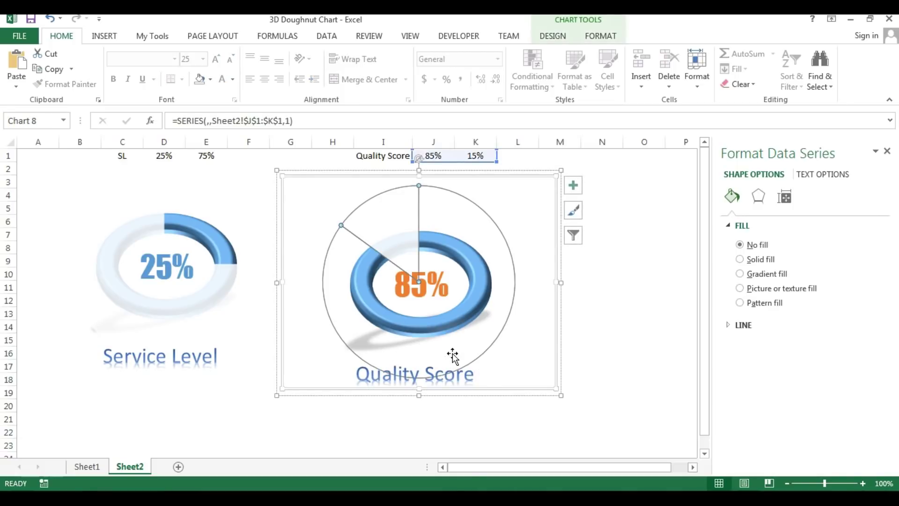
pyautogui.click(465, 380)
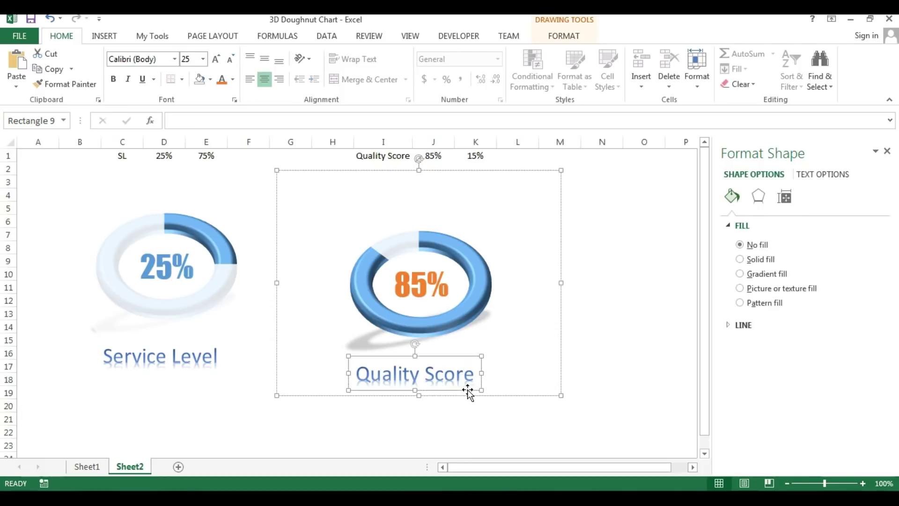
pyautogui.click(222, 78)
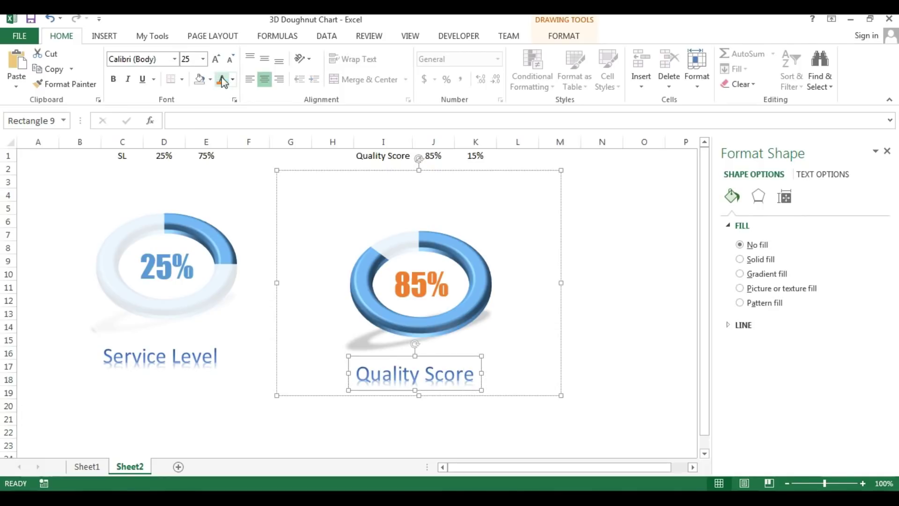
# - Send the Quality Score pie chart to the back, behind the copied donut shape
pyautogui.click(475, 311)
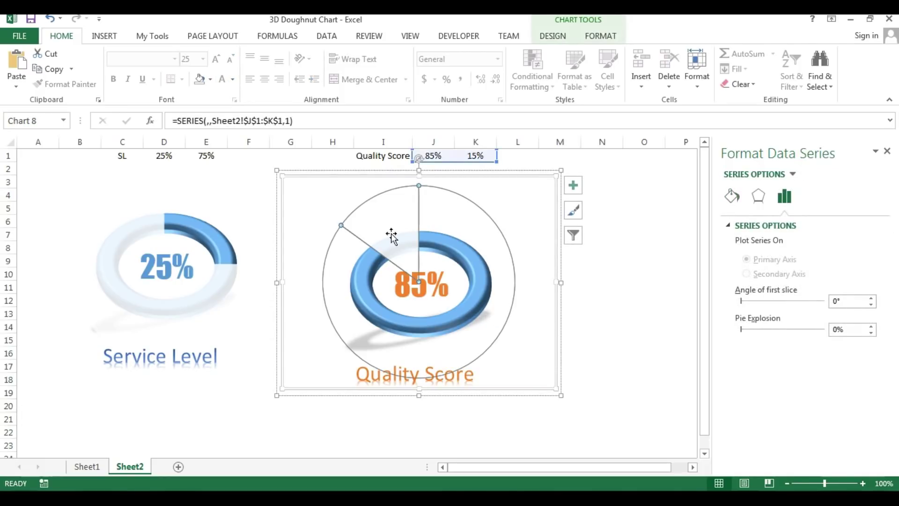
pyautogui.click(557, 260)
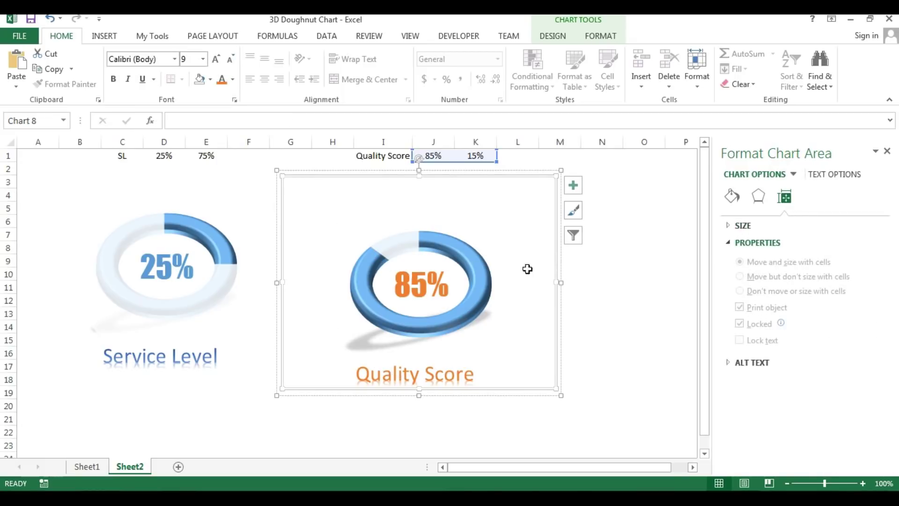
pyautogui.click(434, 281)
pyautogui.click(533, 273)
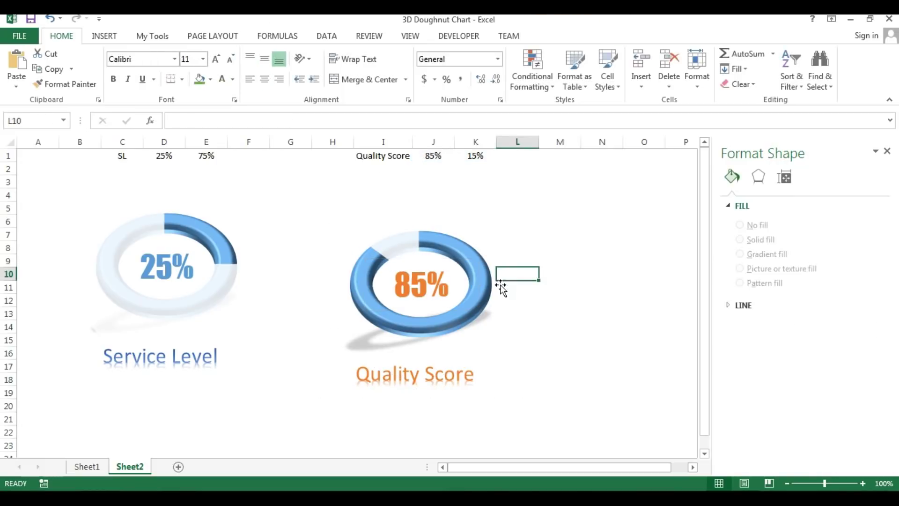
pyautogui.click(462, 315)
pyautogui.click(482, 315)
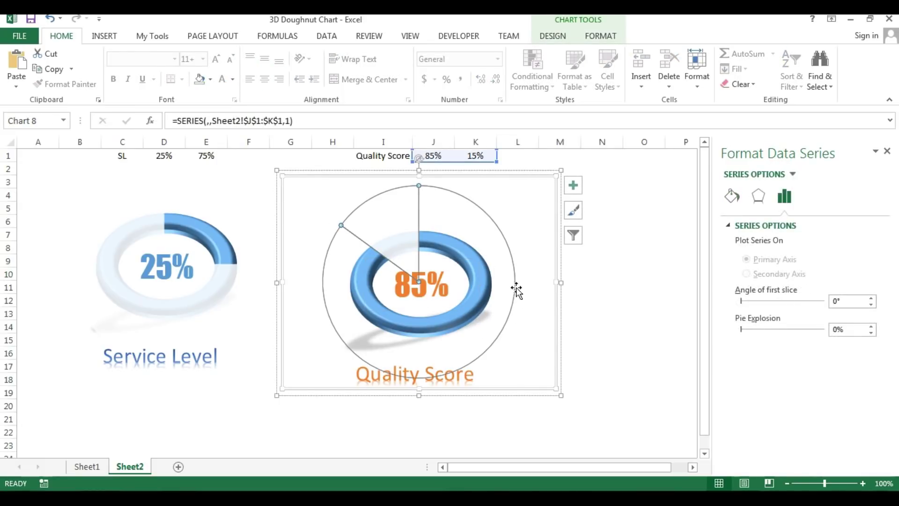
pyautogui.click(556, 271)
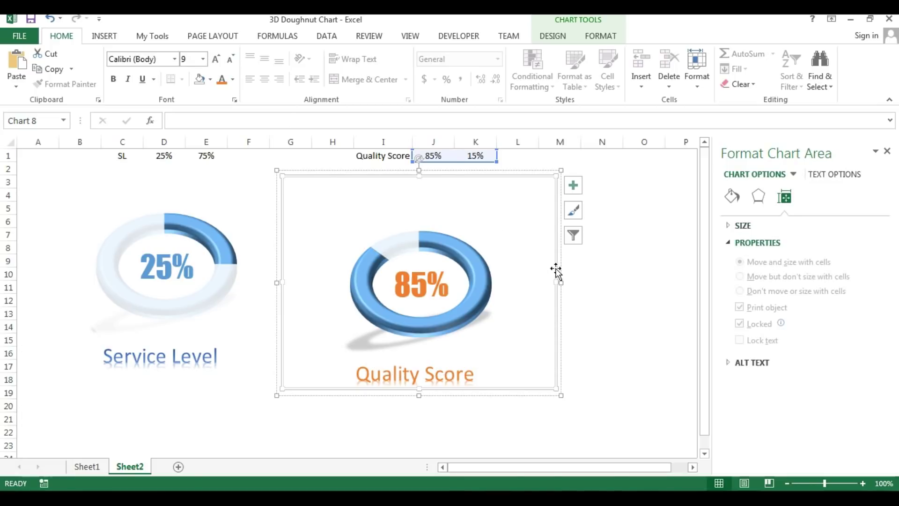
pyautogui.rightClick(557, 272)
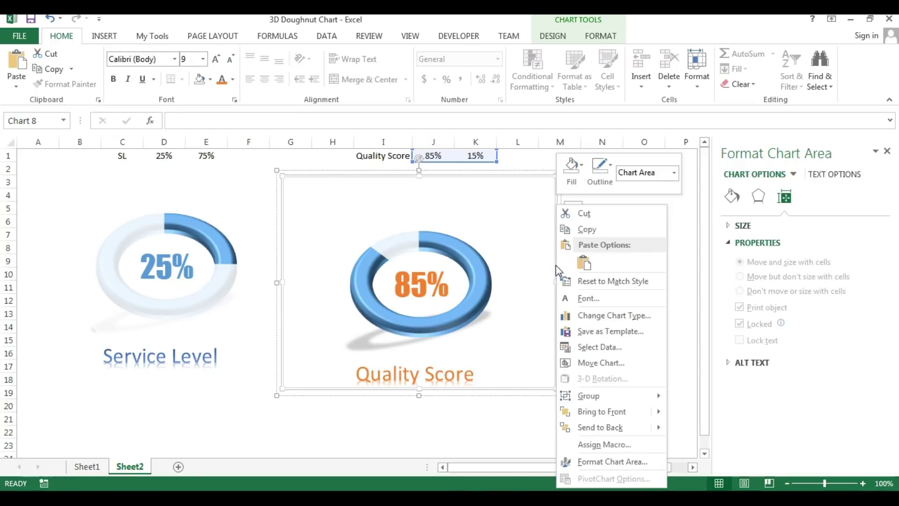
pyautogui.click(602, 424)
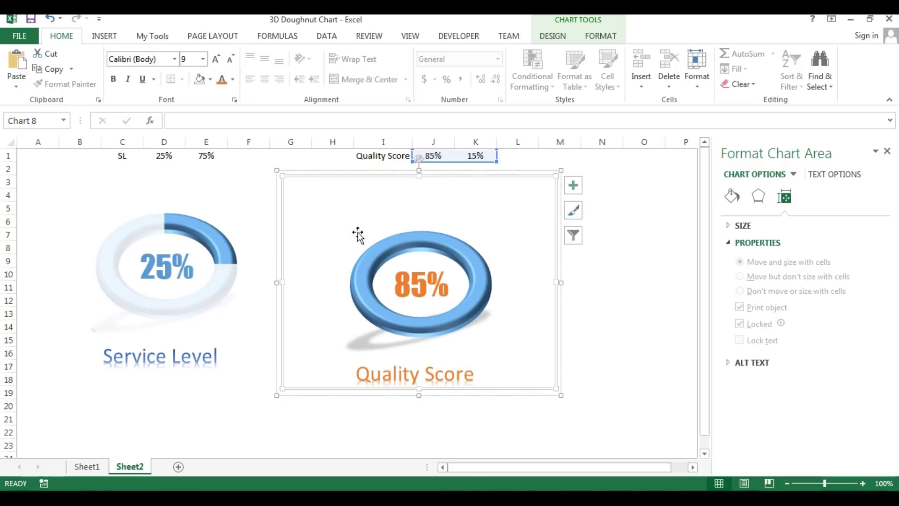
# - Fill the Quality Score donut shape with the orange theme colour
pyautogui.click(465, 248)
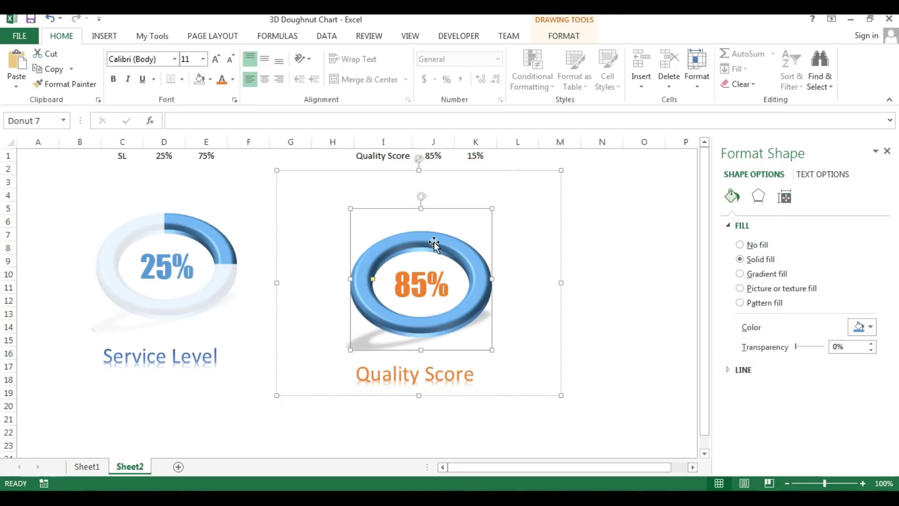
pyautogui.click(564, 36)
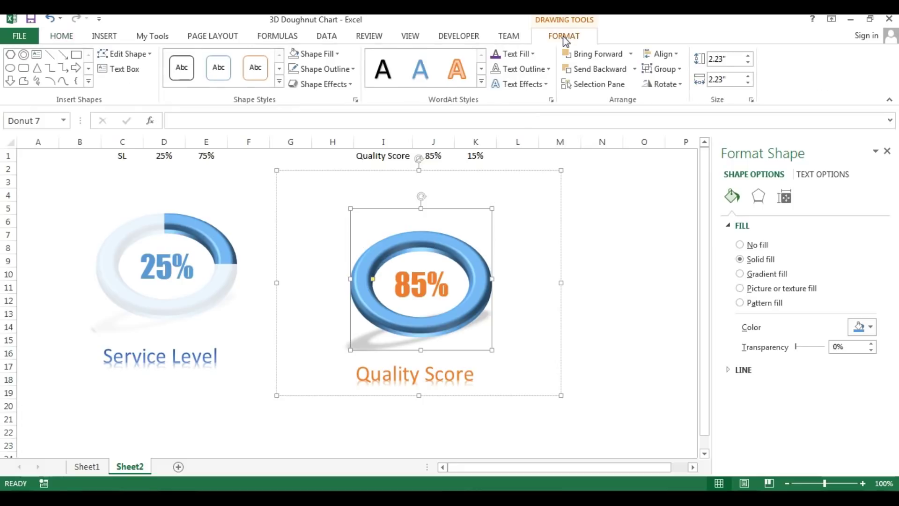
pyautogui.click(329, 53)
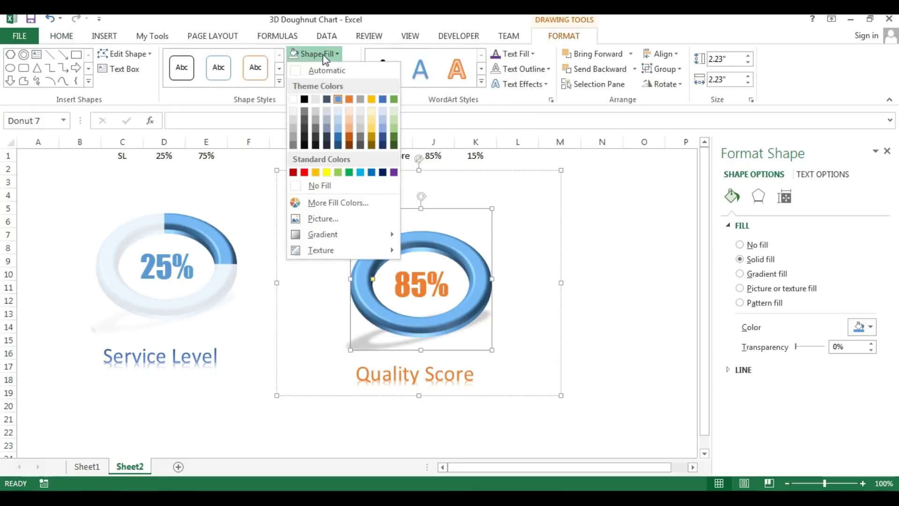
pyautogui.click(348, 99)
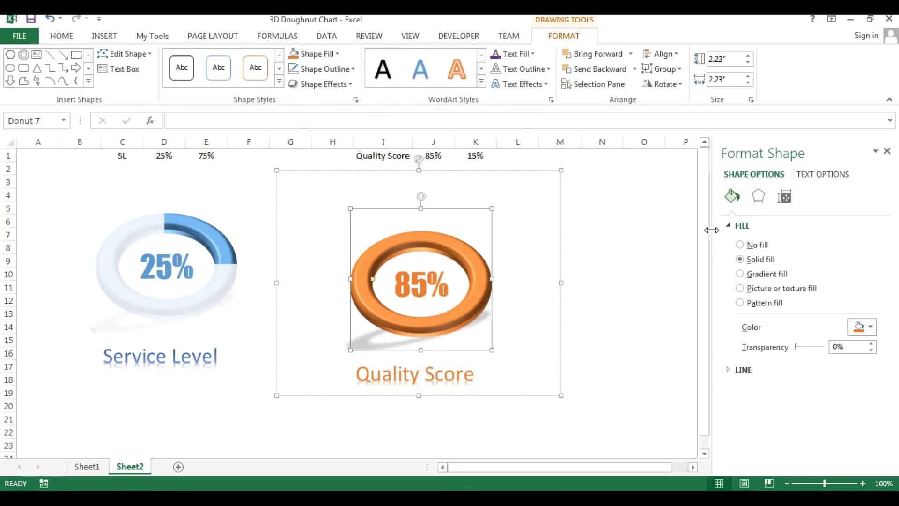
# - Send the orange donut shape to the back, behind the Quality Score pie chart, and deselect it
pyautogui.rightClick(469, 261)
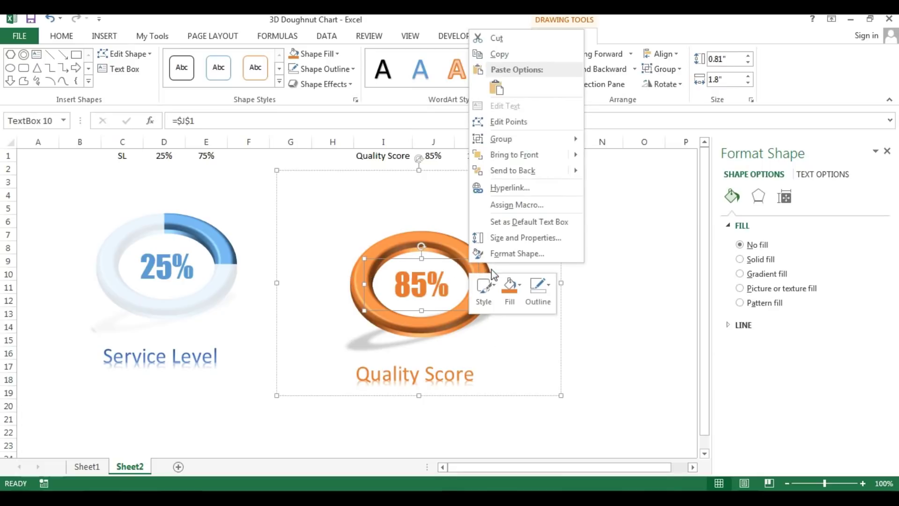
pyautogui.click(448, 241)
pyautogui.click(449, 241)
pyautogui.rightClick(449, 241)
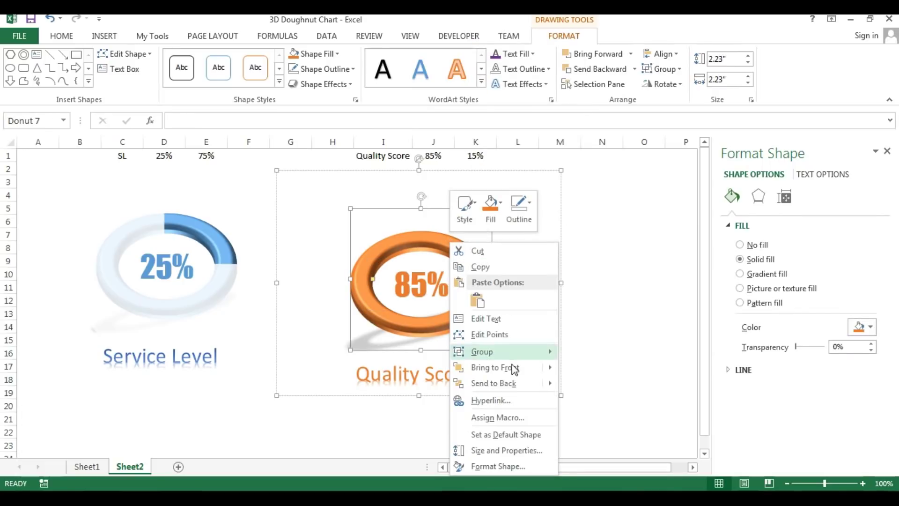
pyautogui.click(493, 383)
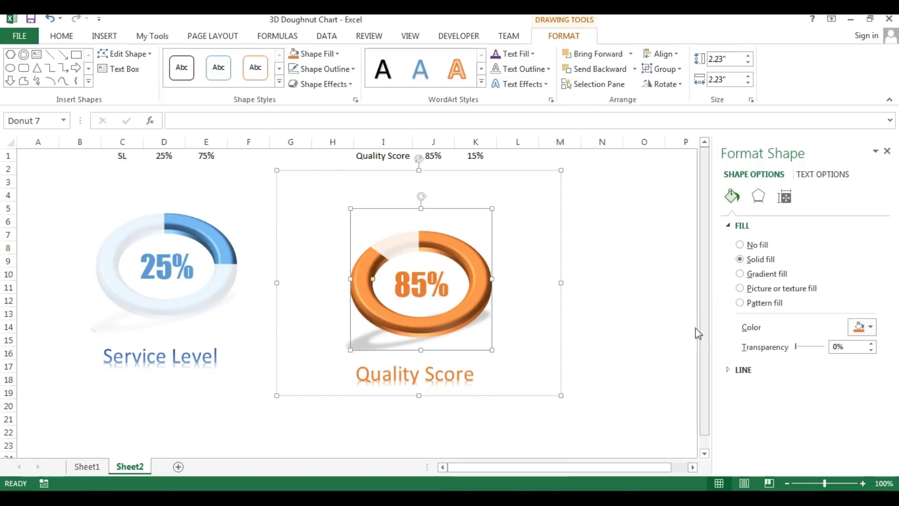
pyautogui.click(635, 296)
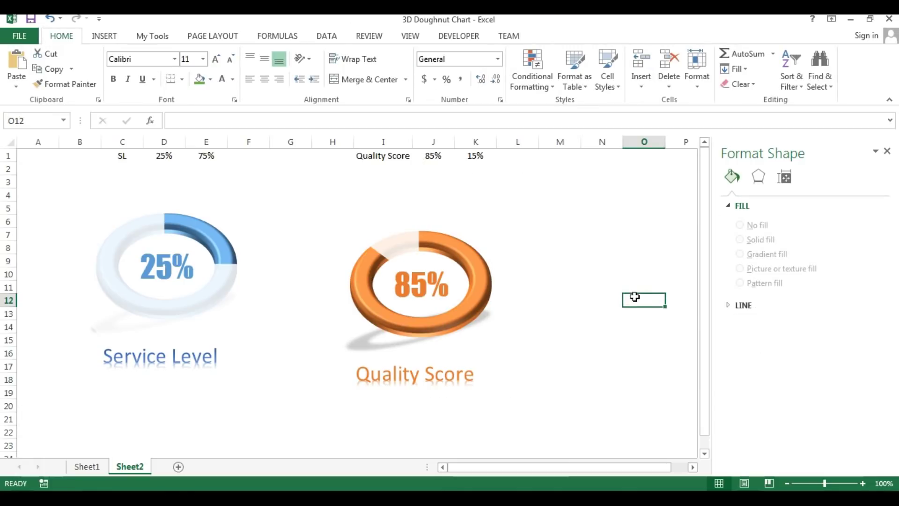